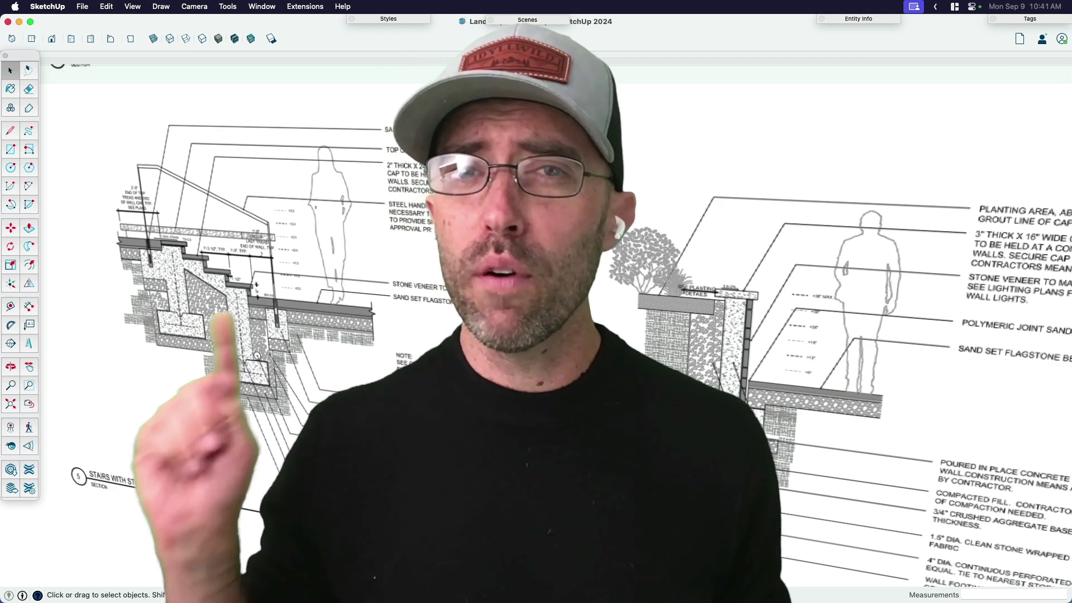
- Switch to the WRKING scene to show the flat construction detail drawings
key("Page_Down")
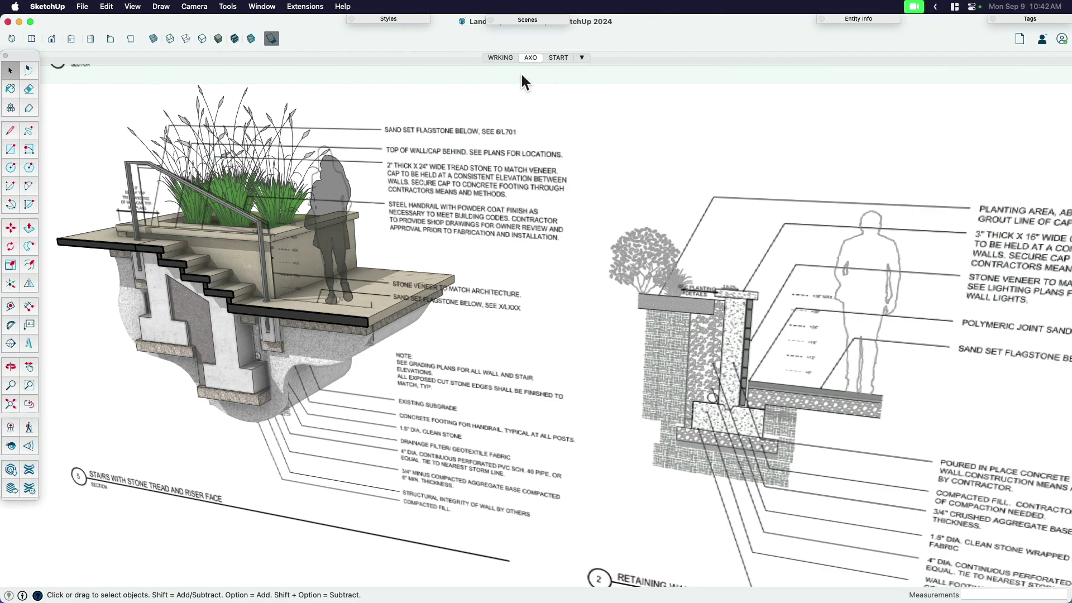
left_click(504, 58)
key("h")
scroll(527, 312, "down", 2)
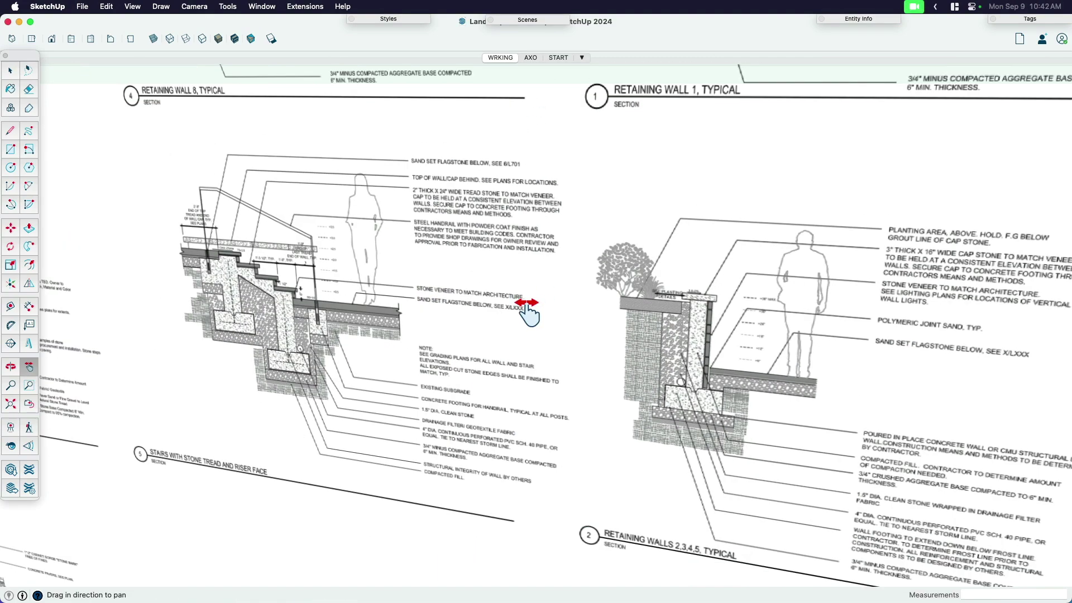
left_click_drag(494, 322, 550, 331)
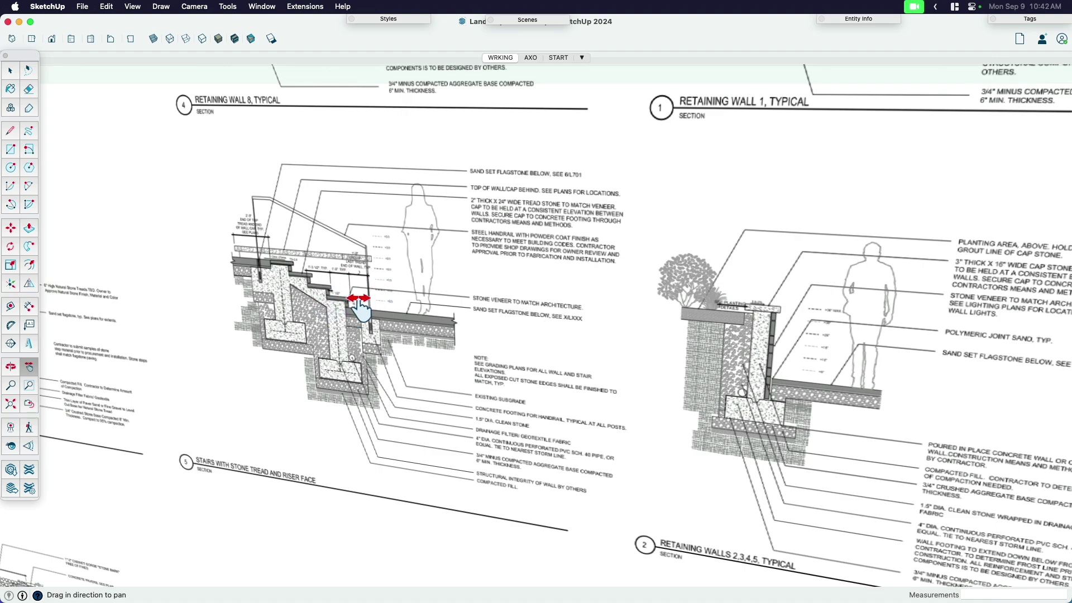
- Examine the section drawing of the stairs with stone tread and riser face from several angles and distances
key("o")
mouse_move(335, 304)
left_mouse_down()
mouse_move(364, 316)
mouse_move(407, 280)
mouse_move(409, 309)
mouse_move(366, 342)
mouse_move(418, 350)
left_mouse_up()
key("h")
key("o")
middle_click_drag(418, 352, 352, 342)
scroll(284, 327, "up", 5)
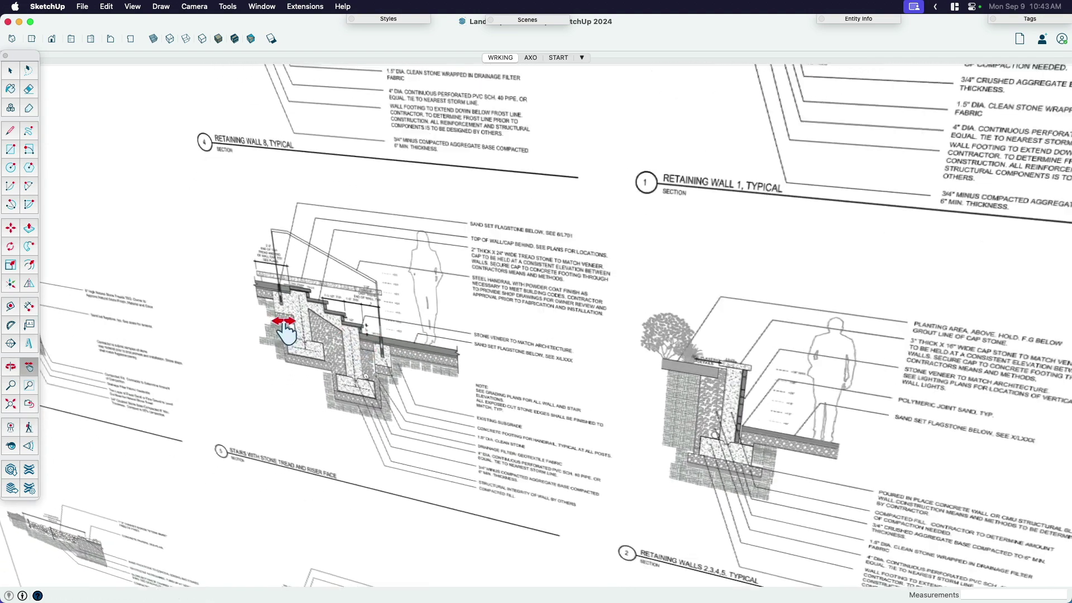
left_click_drag(355, 335, 468, 360)
scroll(463, 357, "up", 4)
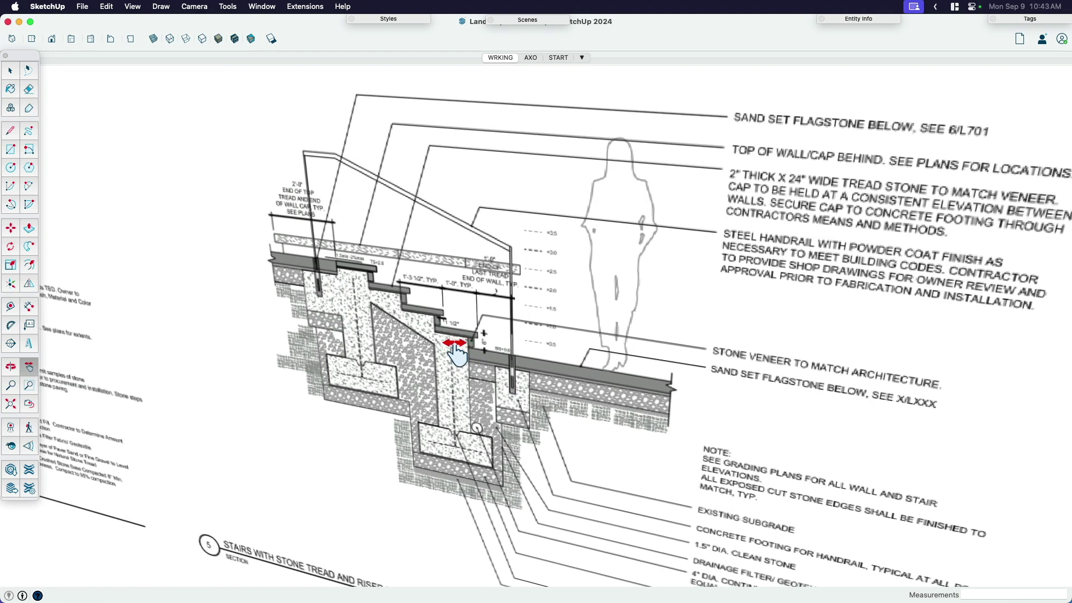
scroll(439, 357, "down", 2)
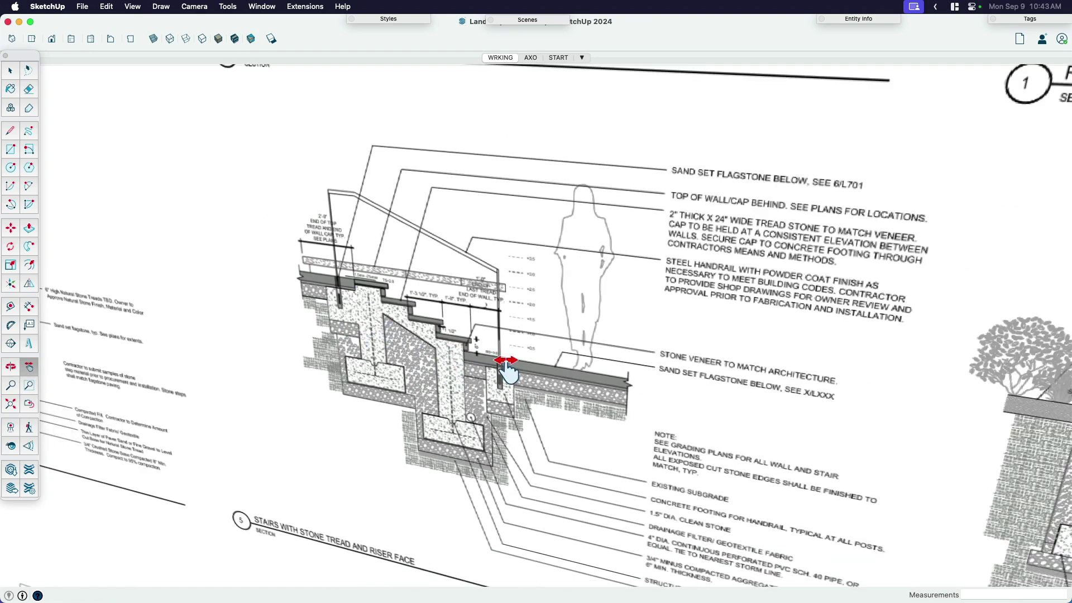
middle_click_drag(507, 367, 529, 363)
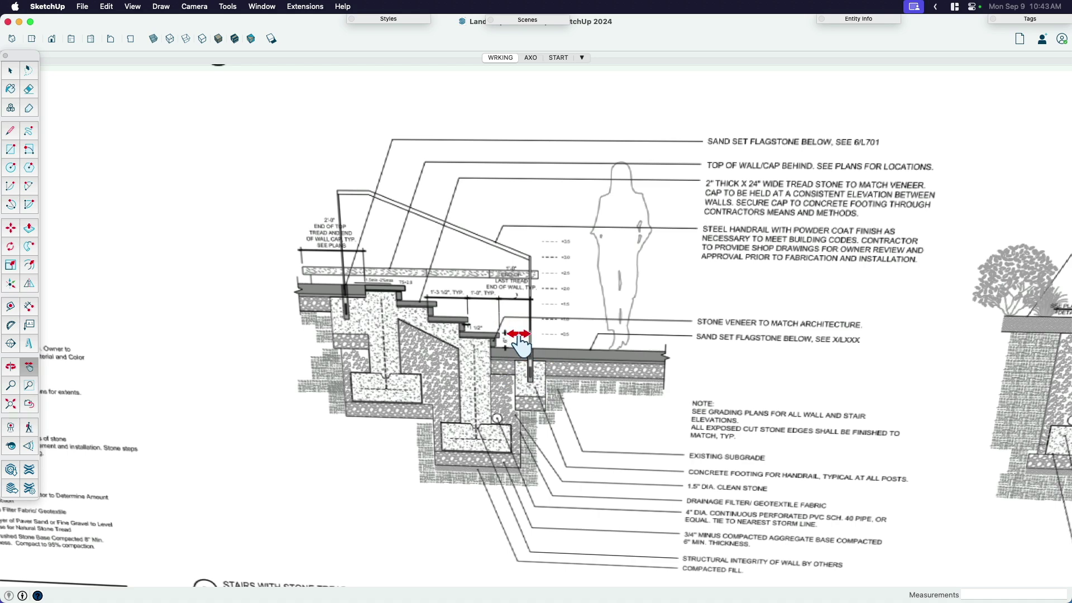
mouse_move(519, 342)
middle_mouse_down()
mouse_move(444, 441)
mouse_move(447, 366)
middle_mouse_up()
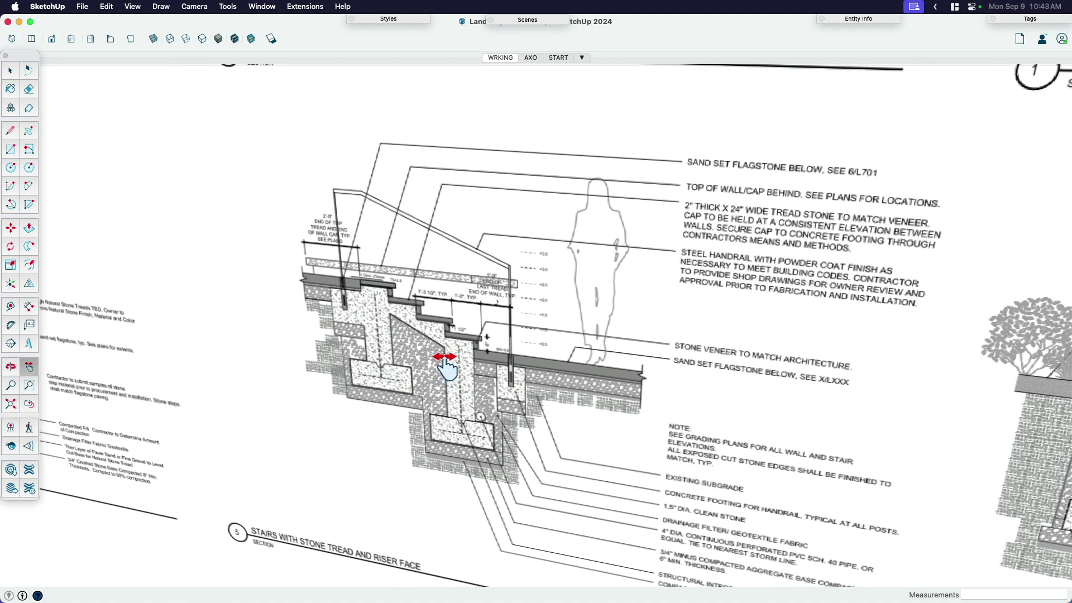
key("space")
scroll(507, 295, "down", 2)
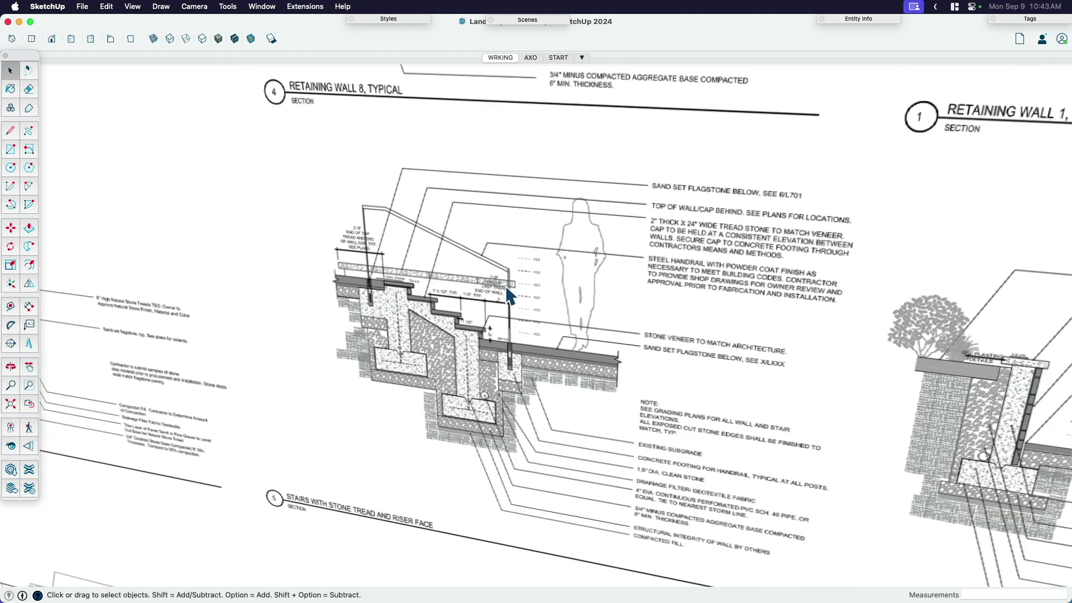
scroll(514, 290, "down", 1)
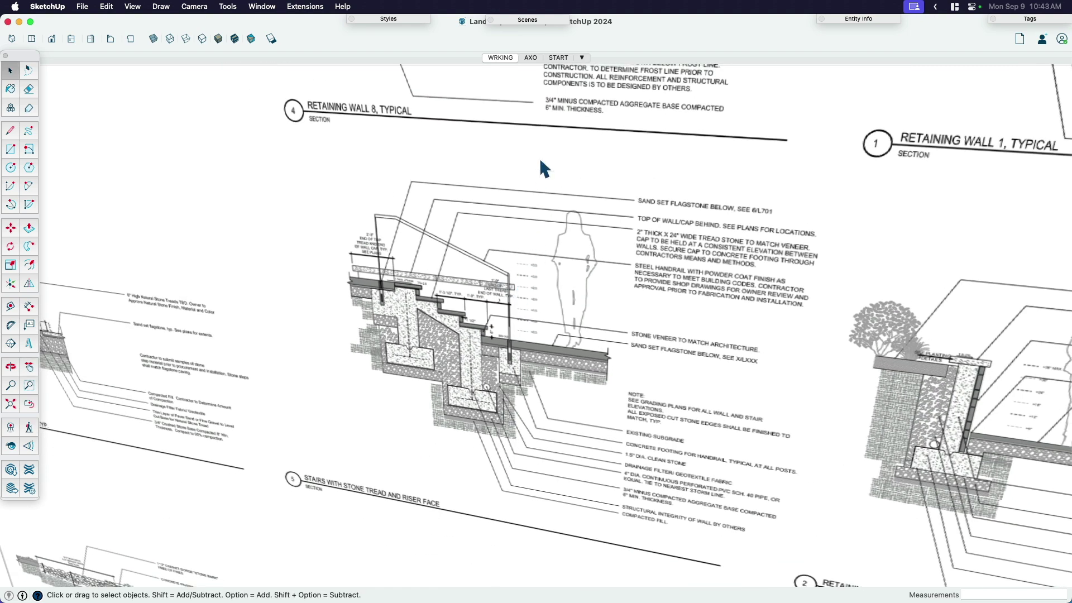
- Alternate between the AXO and WRKING scenes to compare the 3D stair model with its section drawing, finishing on AXO
left_click(530, 58)
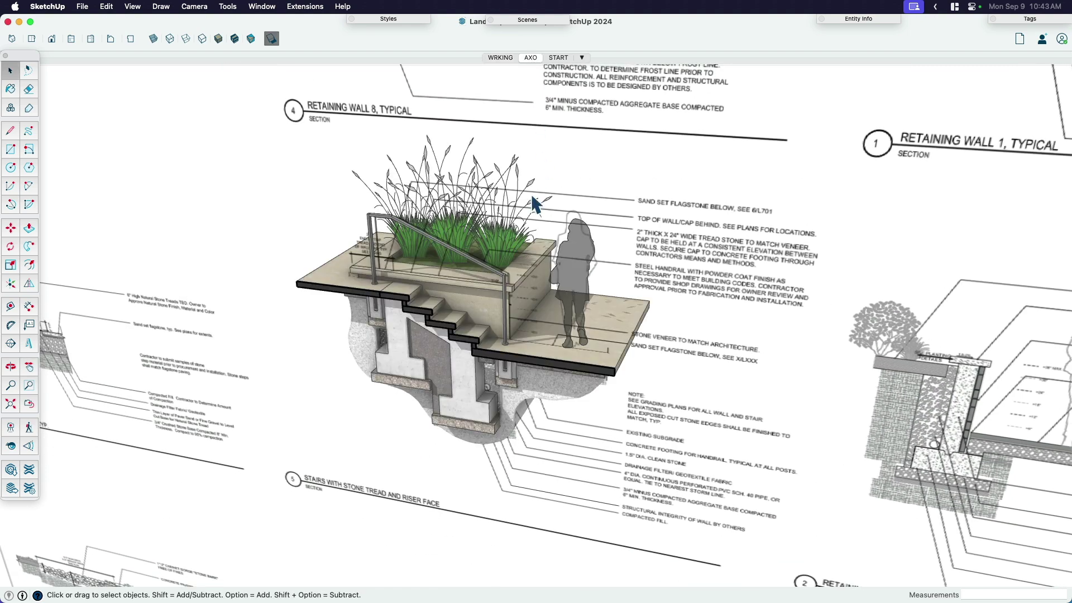
middle_click_drag(536, 206, 513, 260)
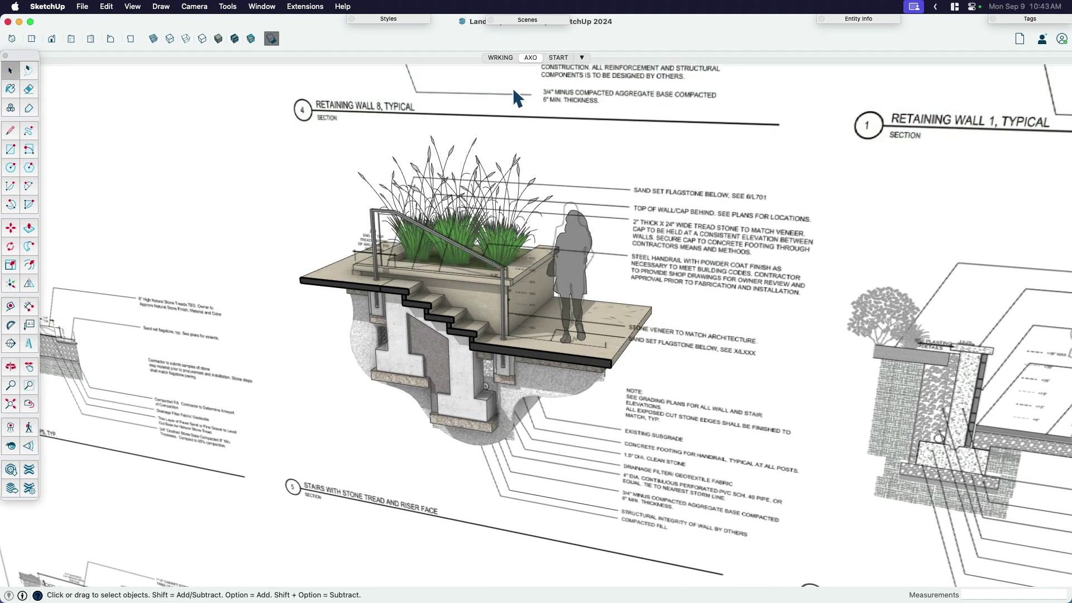
left_click(503, 58)
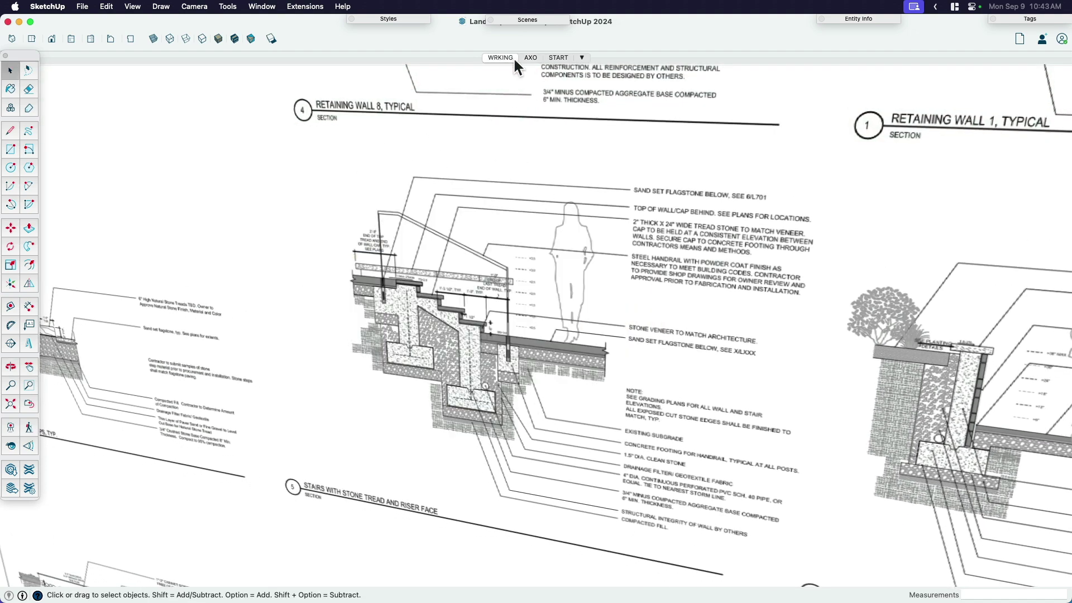
left_click(528, 57)
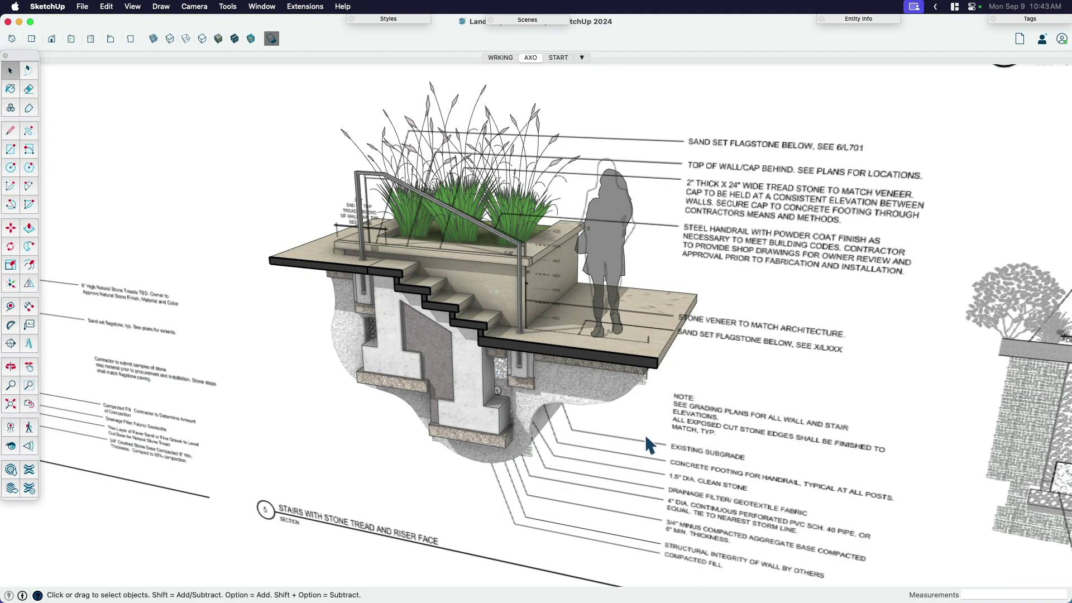
mouse_move(500, 397)
middle_mouse_down()
mouse_move(600, 384)
mouse_move(659, 391)
mouse_move(653, 340)
mouse_move(608, 373)
mouse_move(555, 368)
mouse_move(518, 400)
middle_mouse_up()
scroll(510, 380, "up", 4)
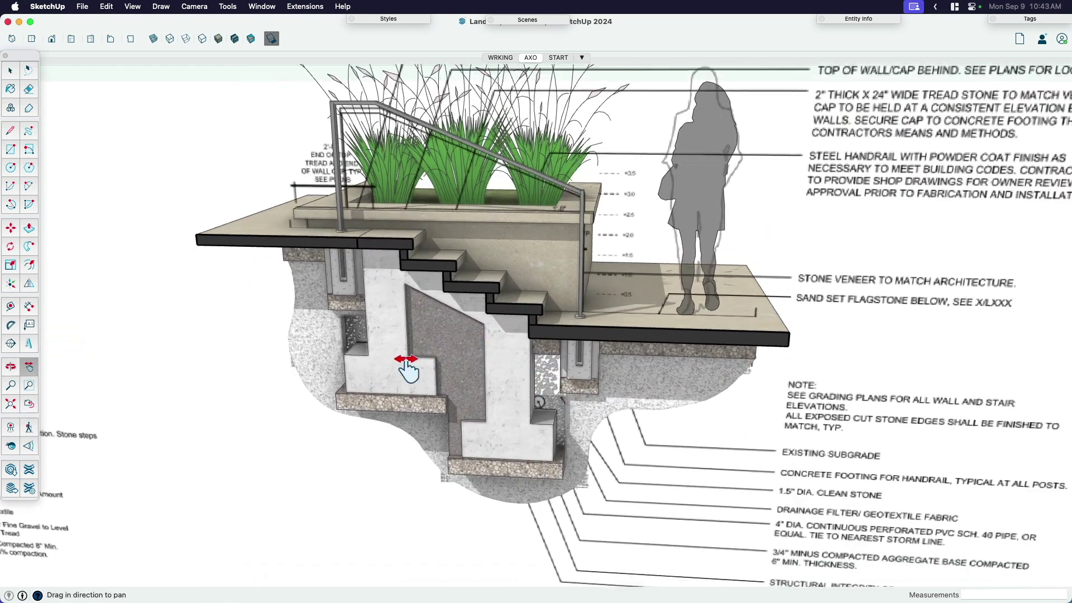
middle_click_drag(407, 369, 466, 359)
- Open the footing group, hide the mesh-textured fill around the stair footings, and close the group
left_click(373, 334)
double_click(370, 332)
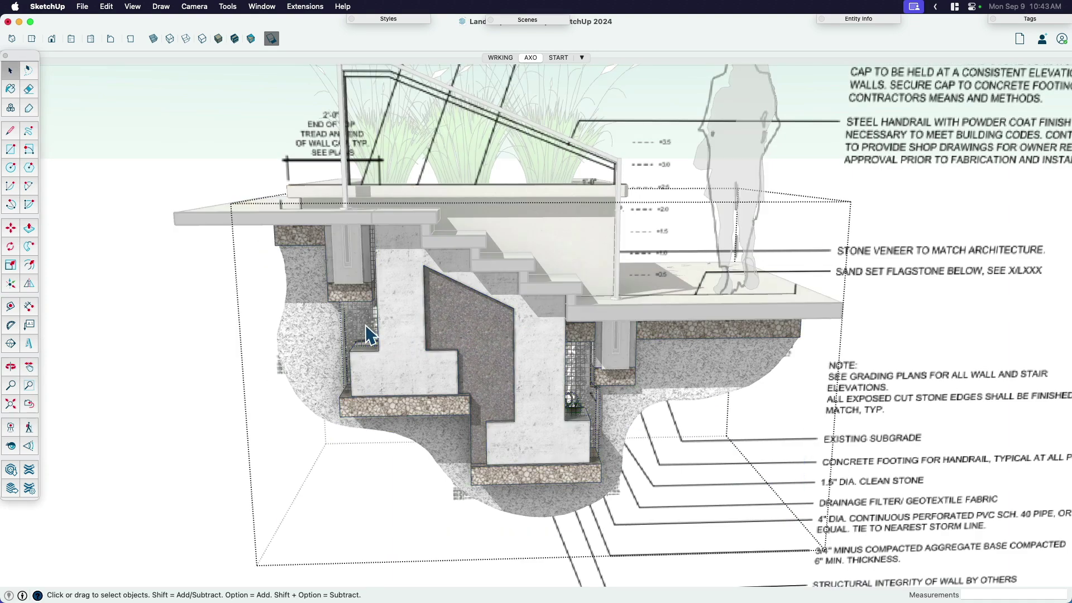
left_click(369, 332)
right_click(367, 325)
left_click(398, 287)
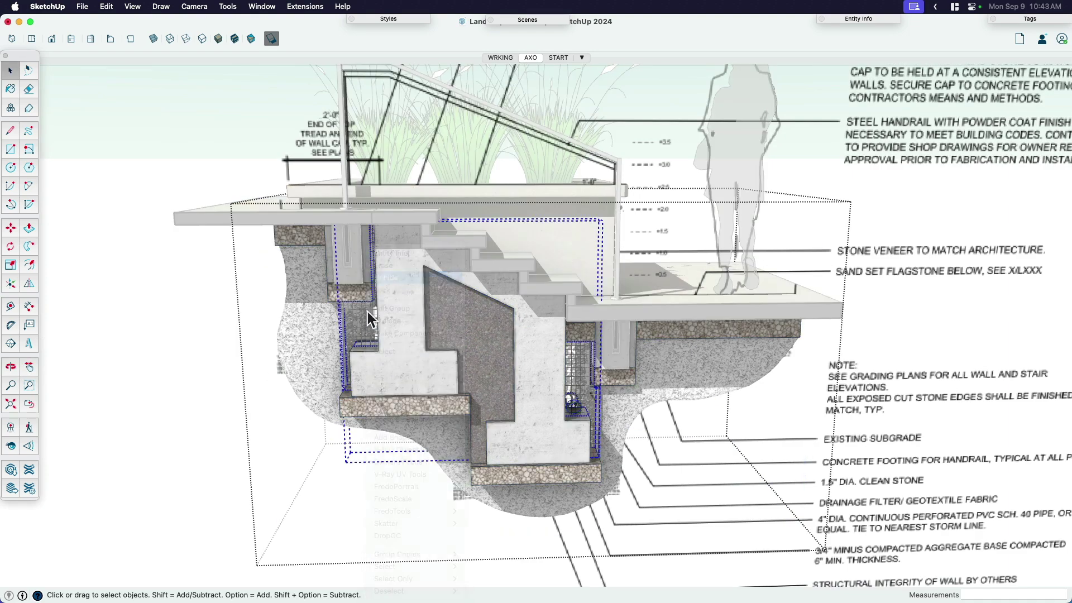
left_click(187, 316)
double_click(181, 308)
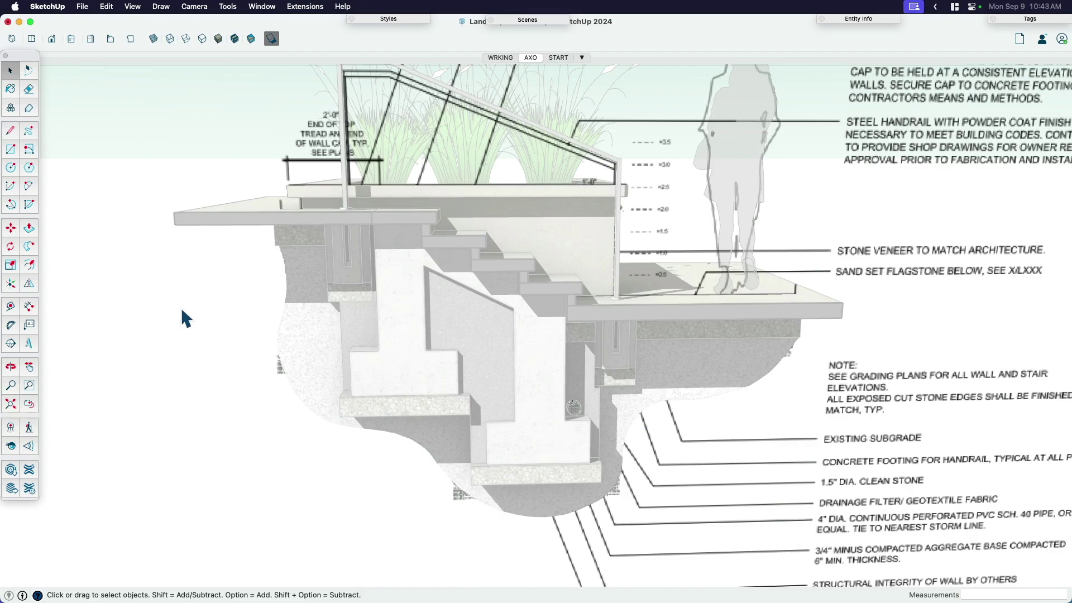
scroll(233, 321, "down", 3)
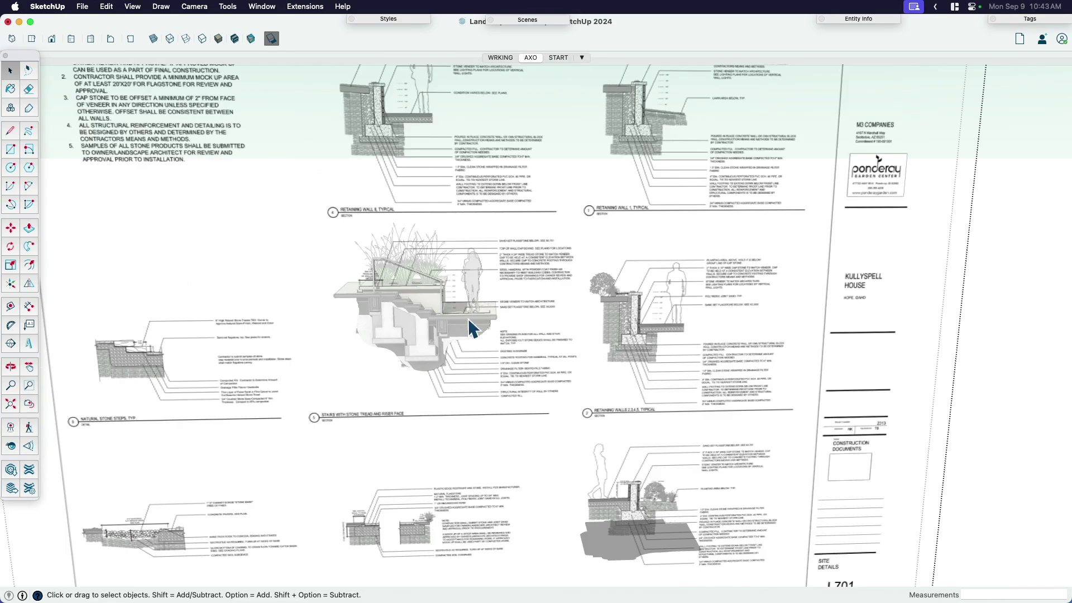
scroll(440, 304, "up", 10)
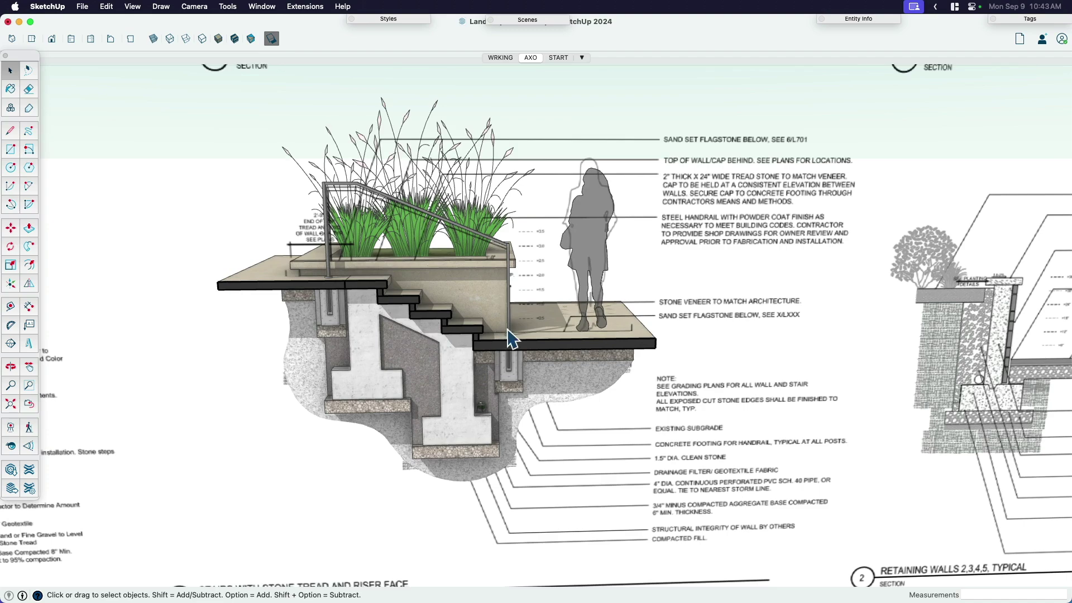
- Switch to the START scene and turn off the section cut to show the uncut stair and planter model
middle_click_drag(506, 329, 430, 373)
key("shift+x")
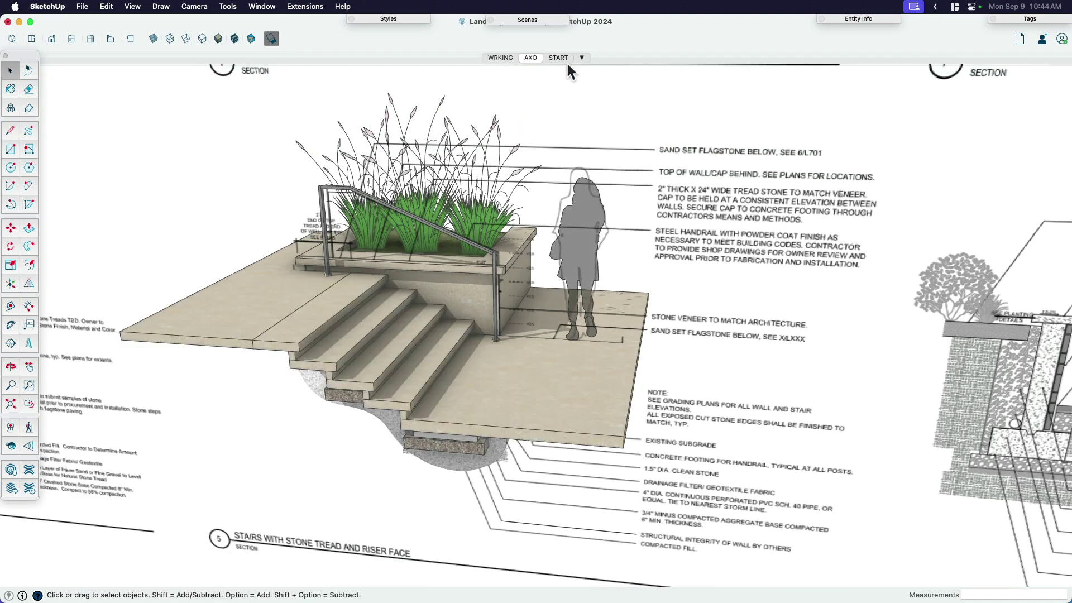
left_click(560, 58)
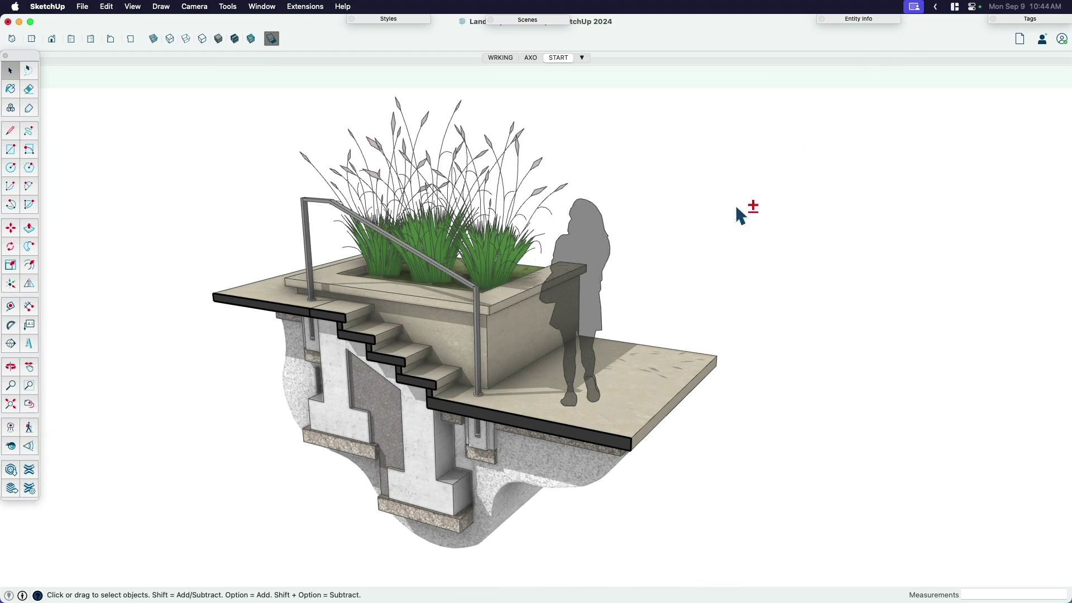
key("shift+x")
scroll(736, 204, "down", 2)
middle_click_drag(737, 239, 730, 281)
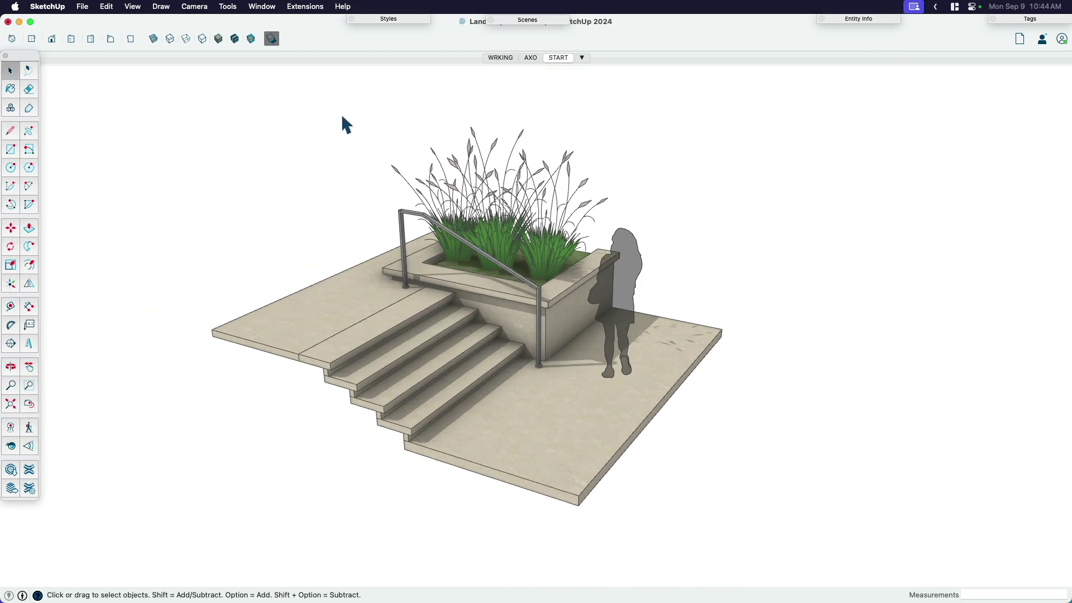
scroll(335, 173, "down", 3)
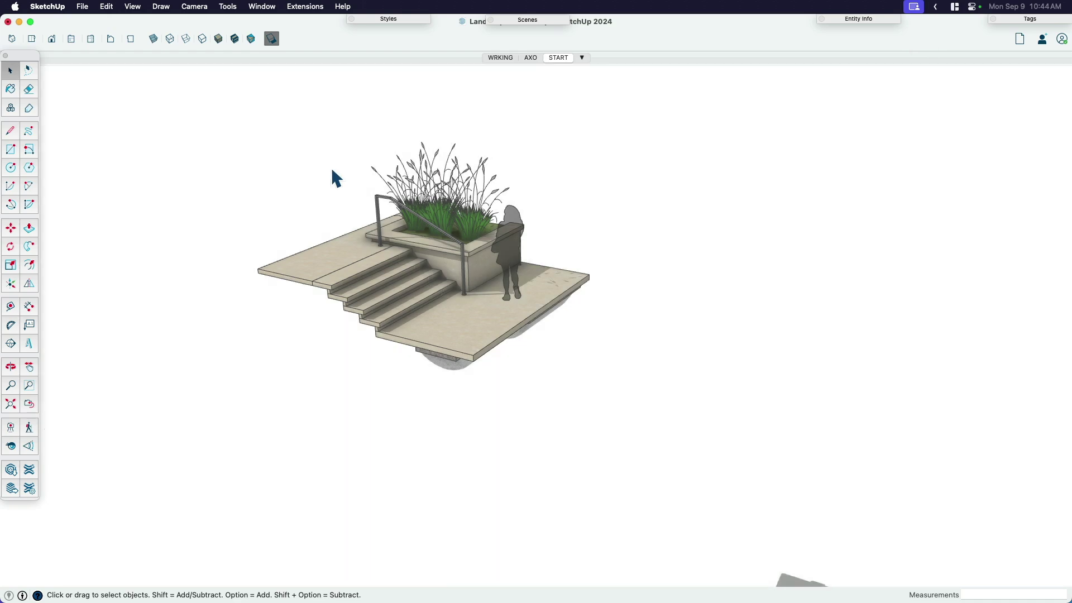
- Review the main visible parts by selecting the planter, stairs, handrail, grasses and human figure, and clear the selection
middle_click_drag(359, 206, 498, 277)
scroll(478, 213, "up", 4)
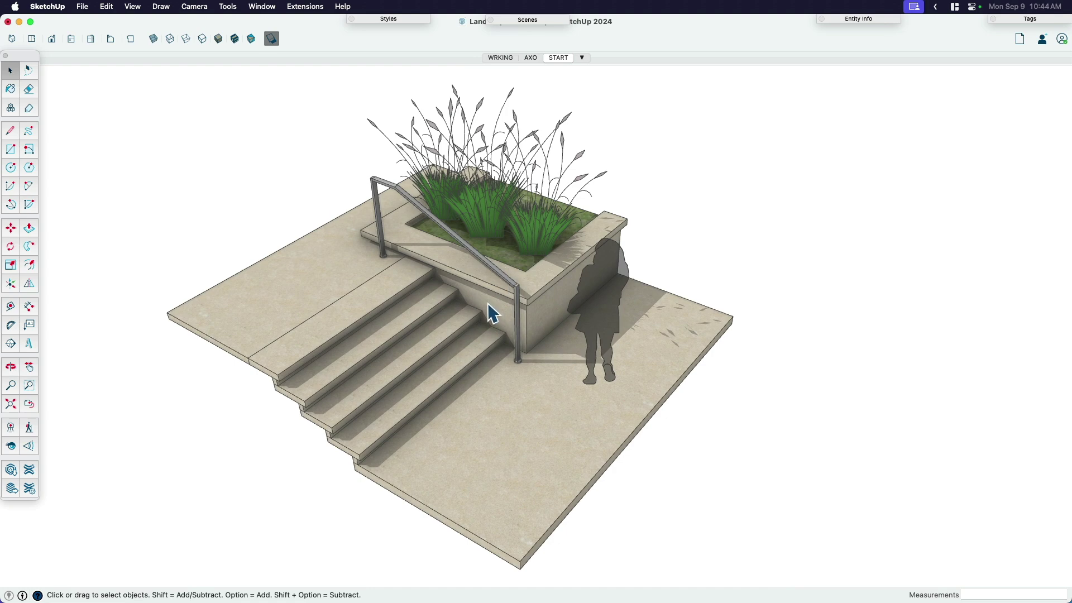
middle_click_drag(455, 282, 522, 273)
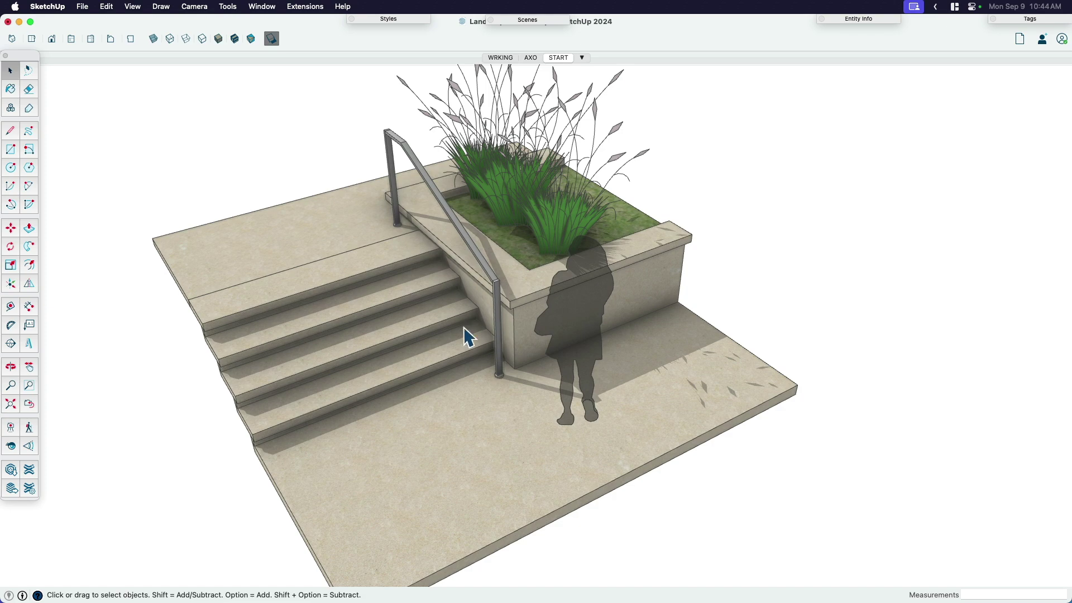
middle_click_drag(464, 335, 519, 301)
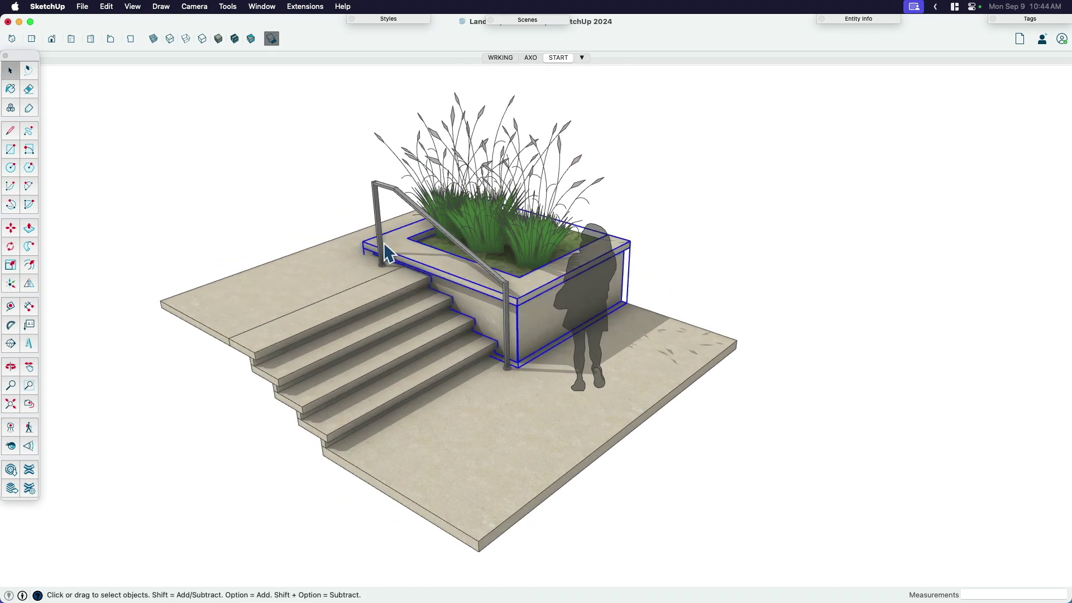
left_click(476, 334)
left_click(488, 270, "shift")
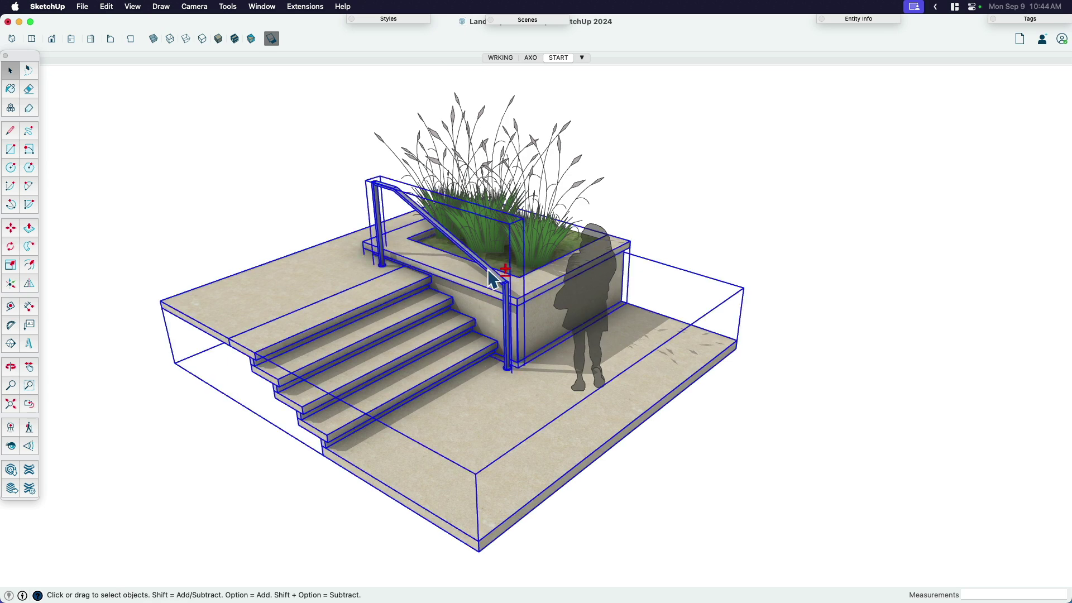
left_click(523, 230, "shift")
left_click(468, 185, "shift")
left_click(429, 183, "shift")
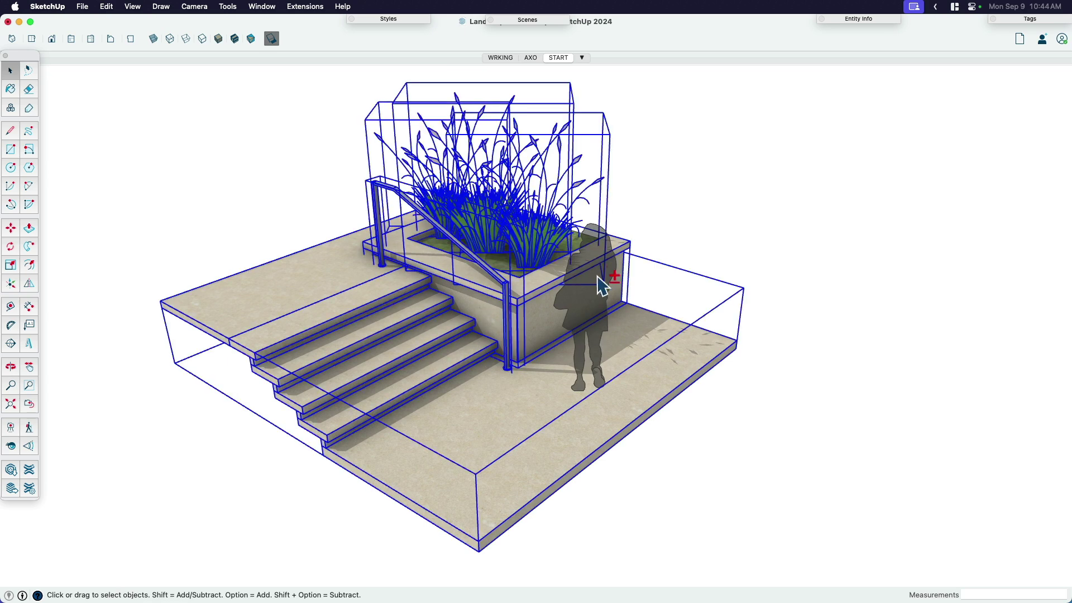
left_click(606, 282, "shift")
middle_click_drag(509, 335, 550, 307)
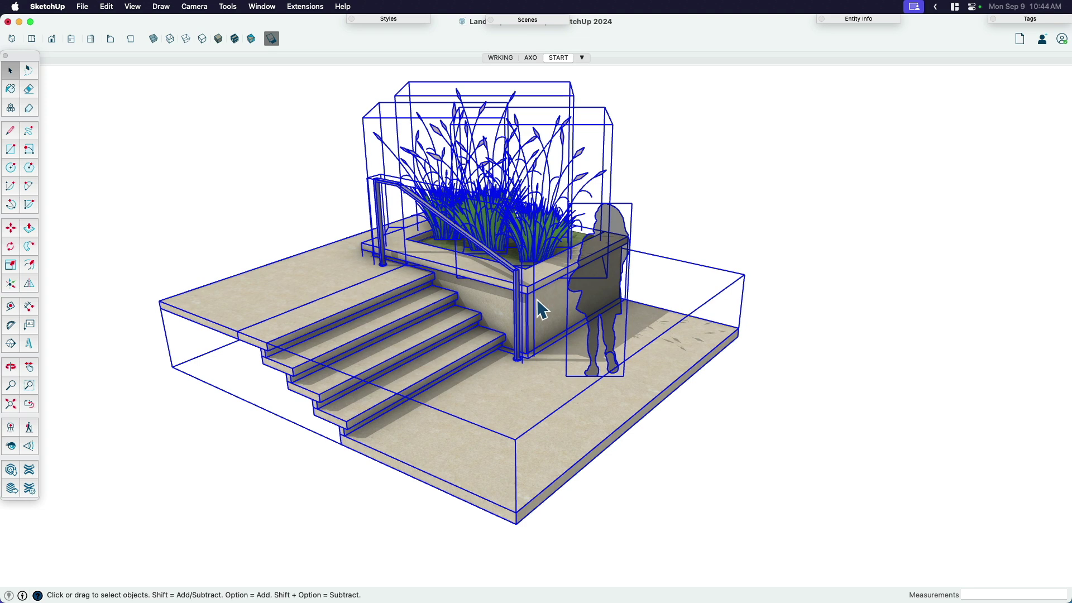
left_click(328, 194)
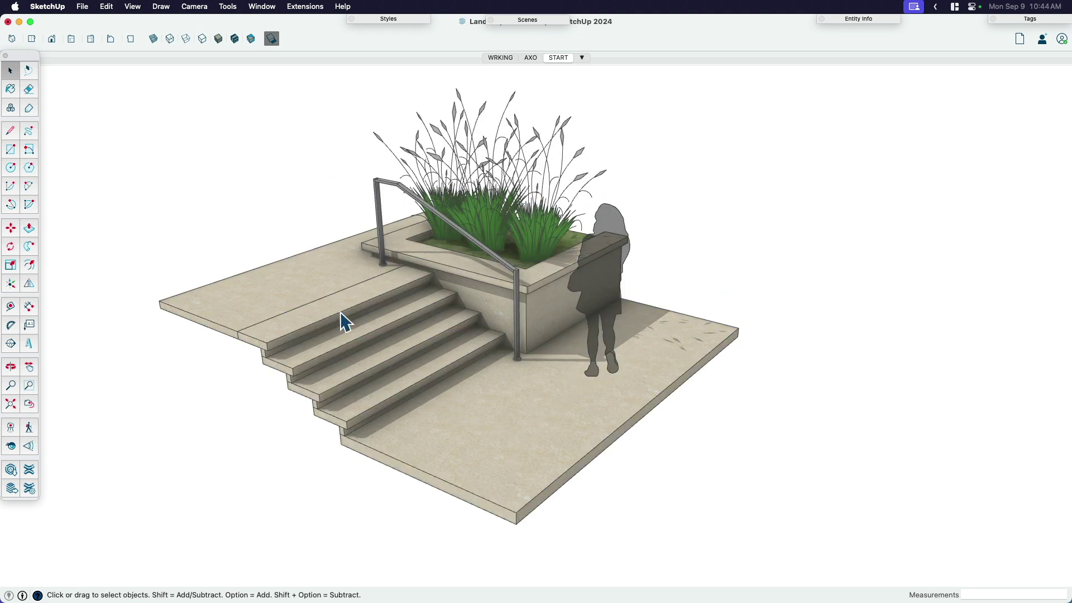
- Delete the concrete footings, gravel bases and subgrade beneath the stairs
left_click(376, 323)
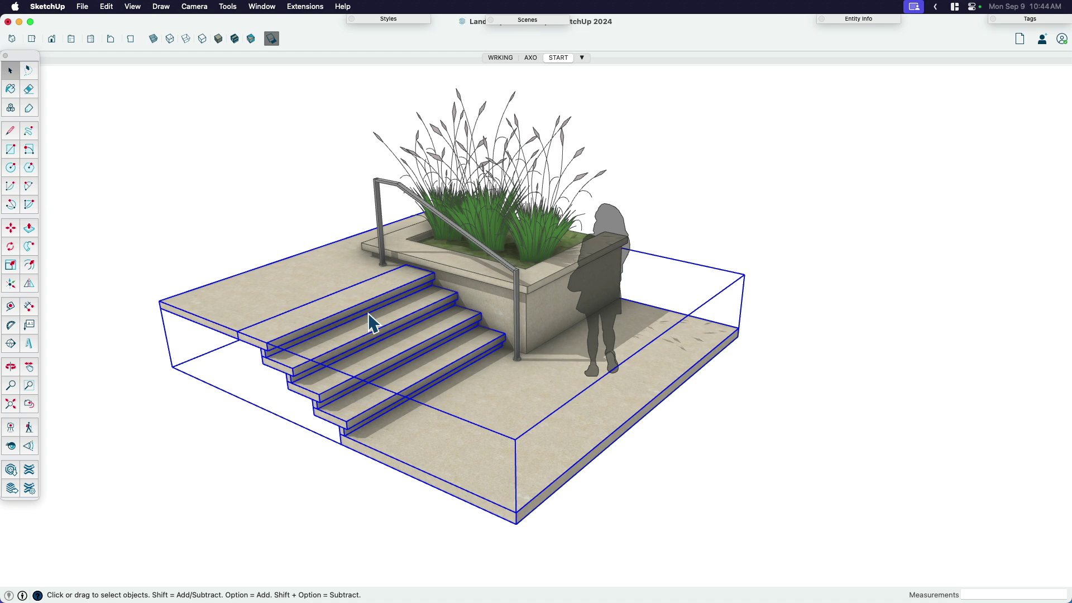
middle_click_drag(393, 351, 467, 449)
left_click(710, 190)
left_click(465, 450)
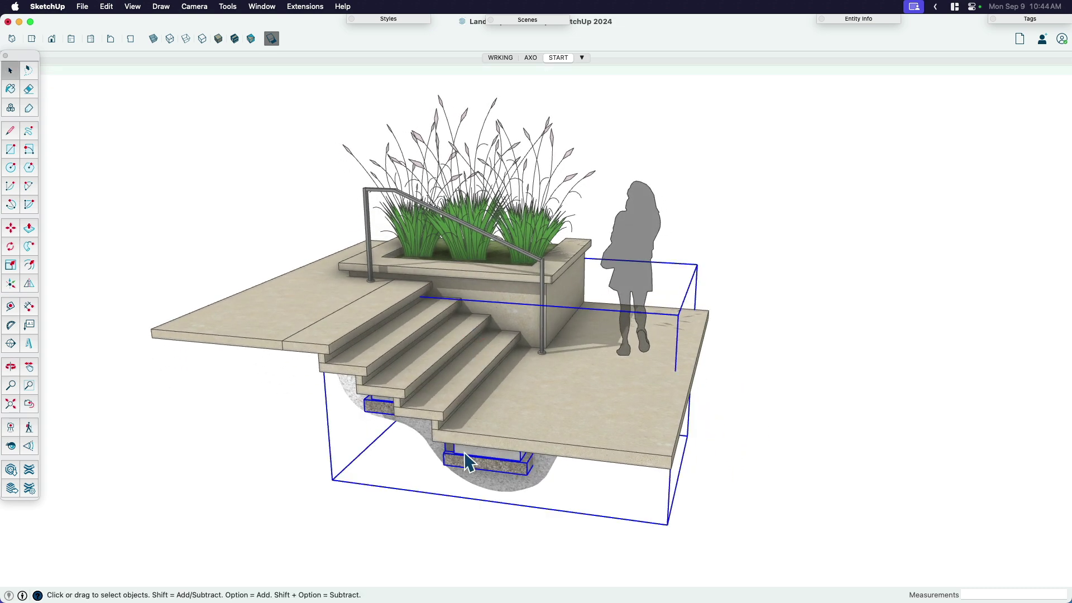
key("Delete")
middle_click_drag(544, 411, 568, 390)
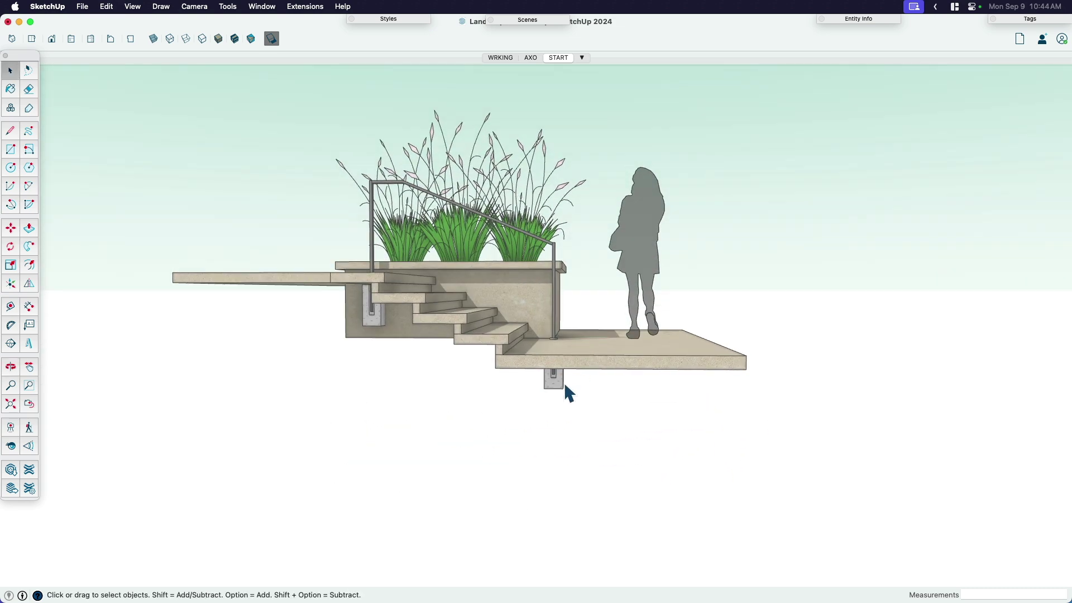
- Open the handrail group, delete the concrete footings around both post bases, and close the group
left_click(560, 381)
scroll(386, 331, "up", 3)
double_click(367, 316)
left_click(369, 316)
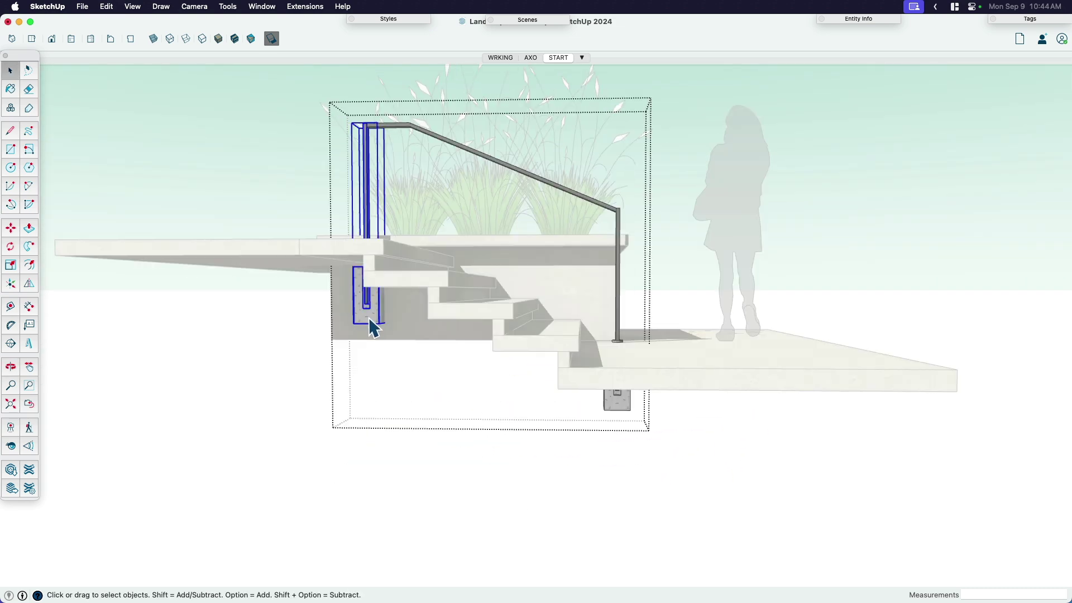
double_click(370, 316)
left_click(371, 315)
key("Delete")
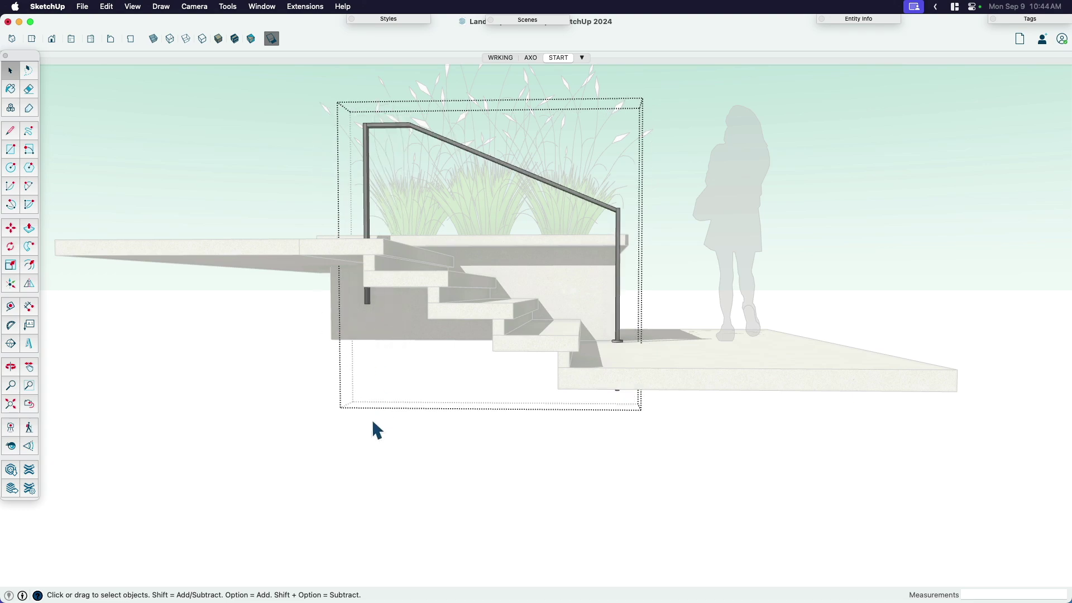
left_click(372, 423)
- Examine the model from above, selecting the stair slabs and the planter, and clear the selection
middle_click_drag(431, 345, 427, 411)
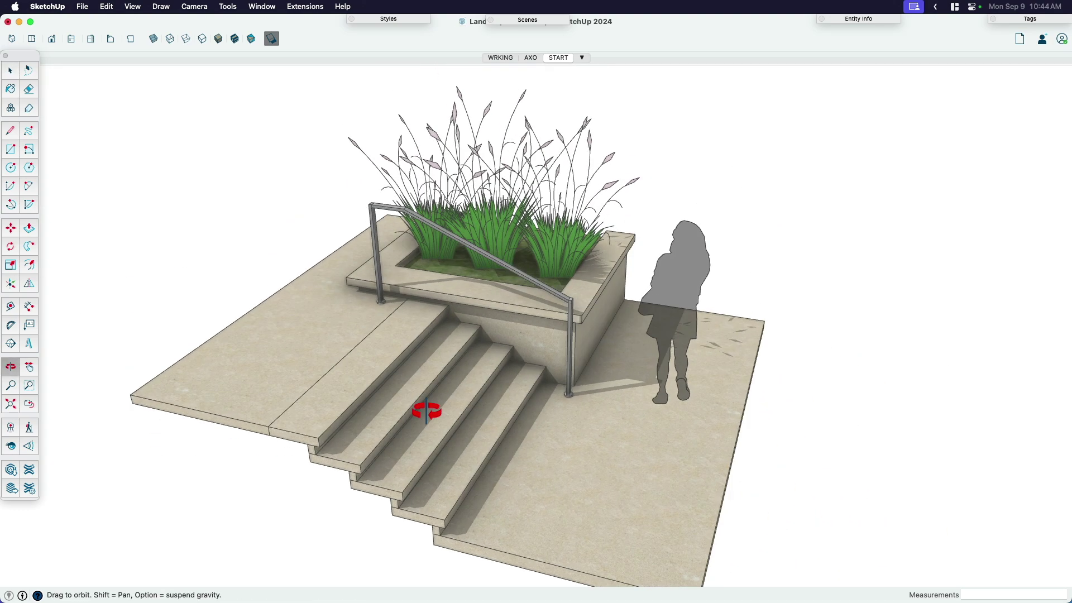
scroll(565, 373, "down", 2)
middle_click_drag(509, 397, 511, 357, "shift")
middle_click_drag(582, 363, 500, 383)
left_click(442, 345)
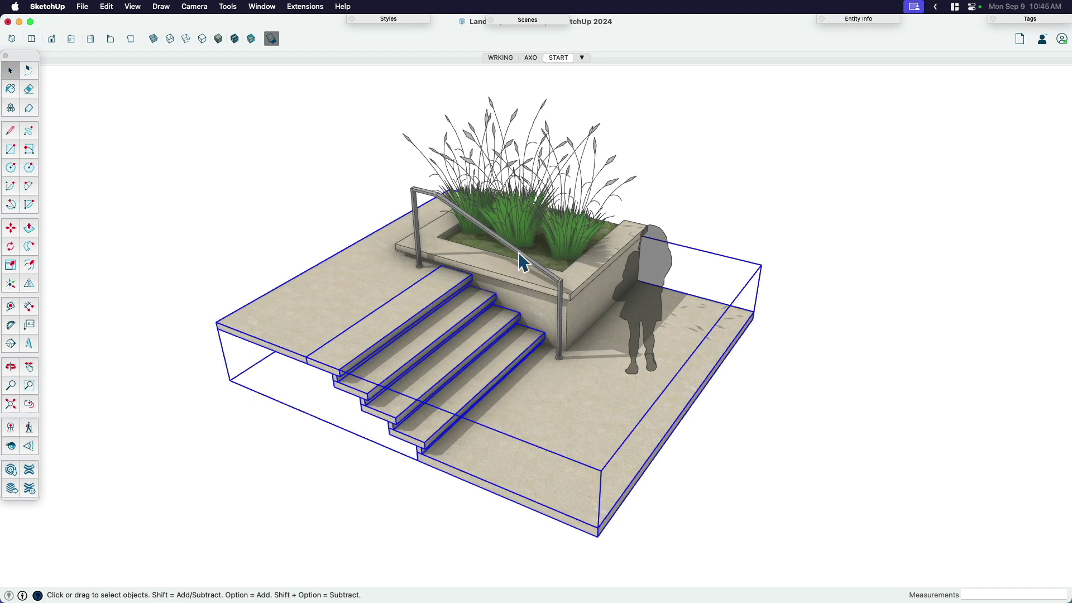
left_click(527, 288)
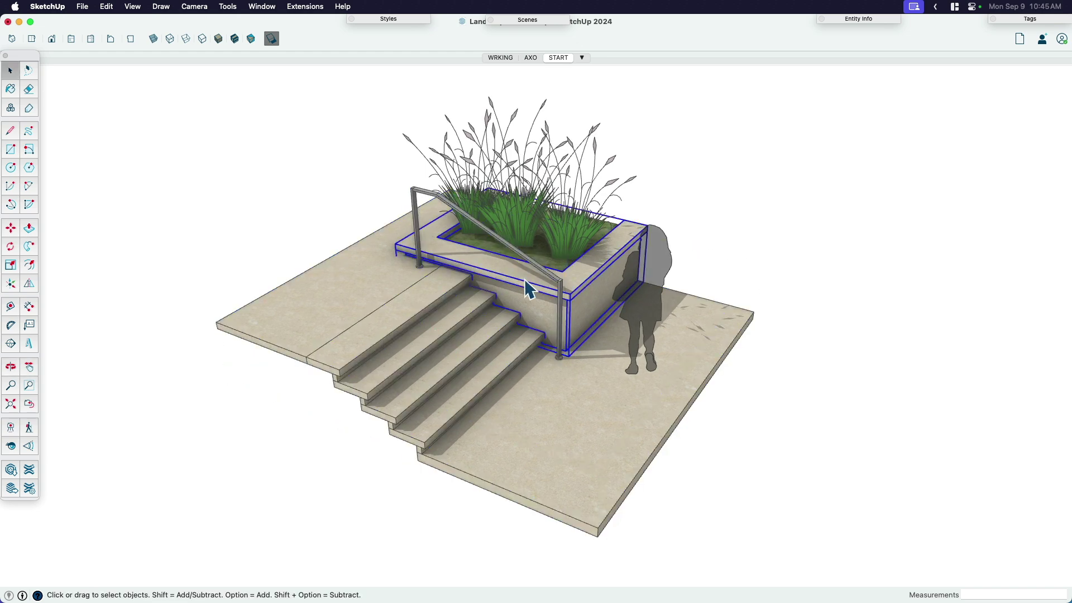
left_click(297, 165)
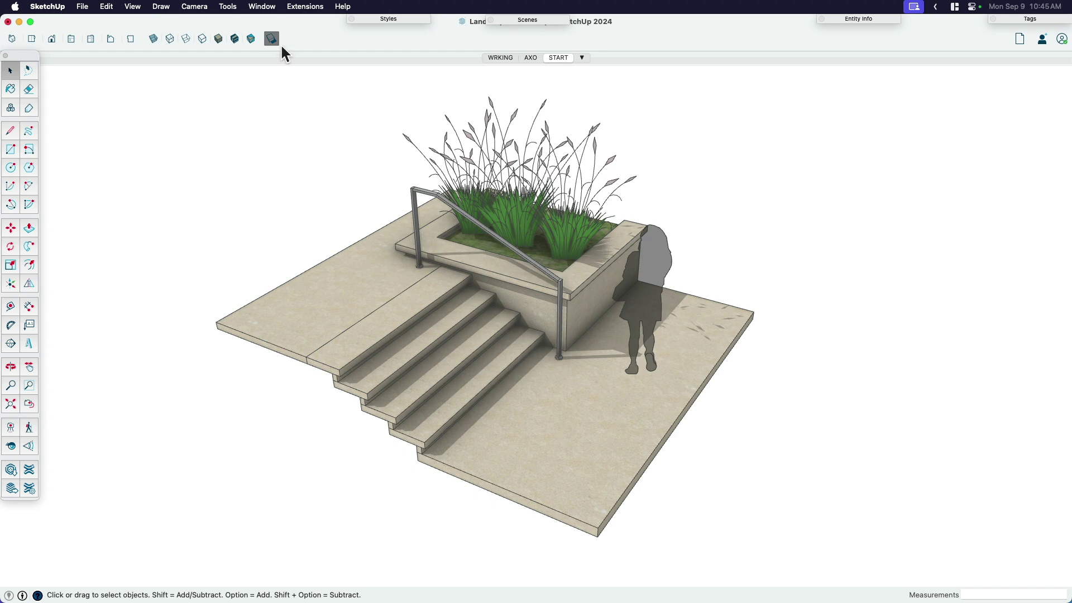
- Place a model-level section plane on the front face of the stairs
left_click(259, 11)
mouse_move(235, 9)
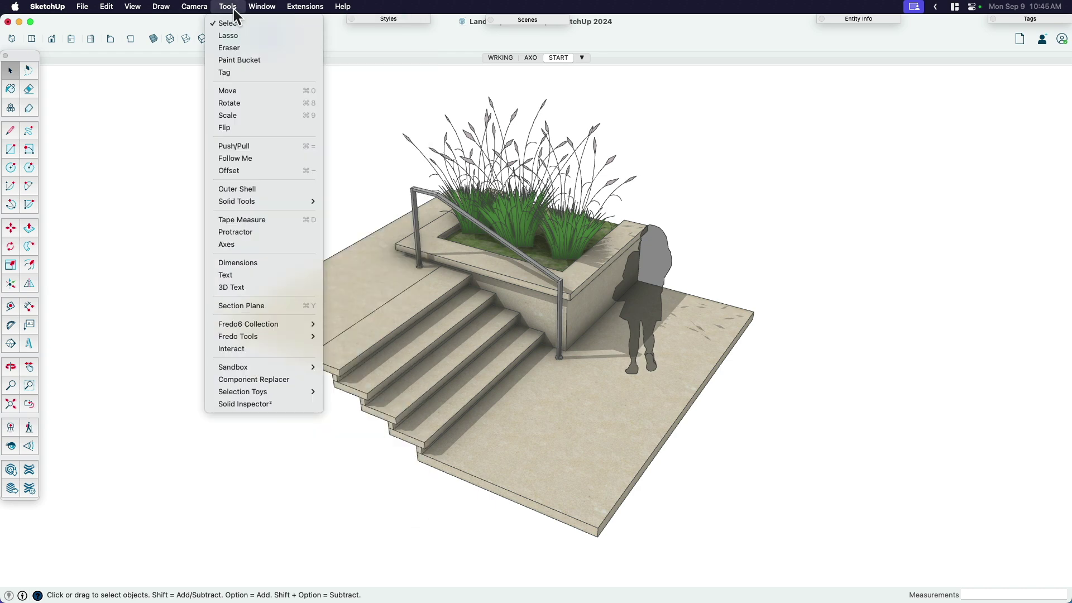
left_click(247, 306)
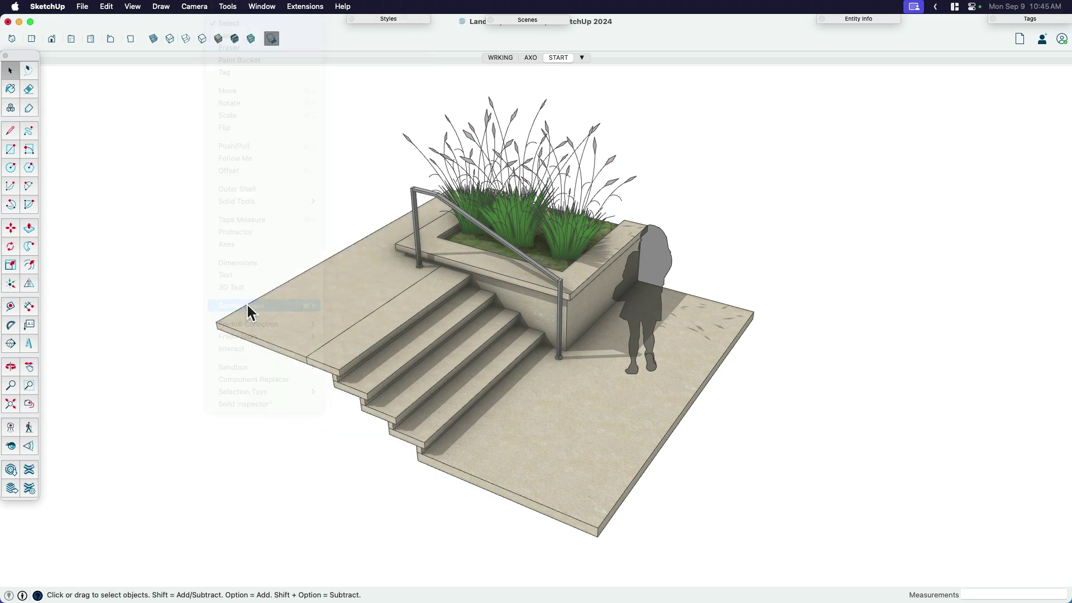
left_click(384, 414)
scroll(490, 383, "down", 5)
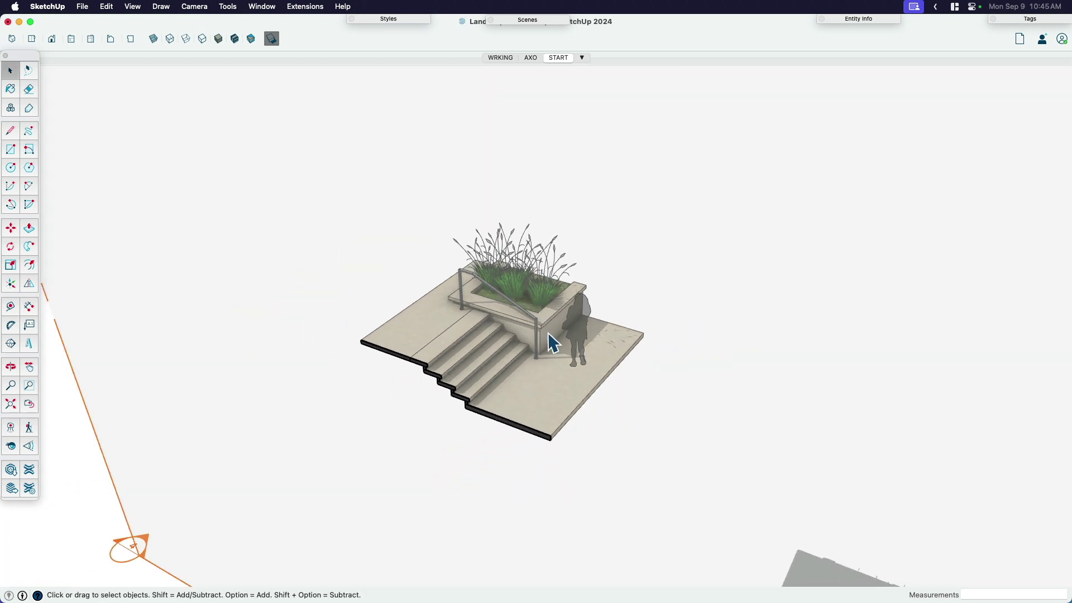
- Try moving the model-level section plane through the model along the green axis, and delete the plane
scroll(548, 334, "down", 1)
left_click(488, 464)
key("m")
left_click(476, 468)
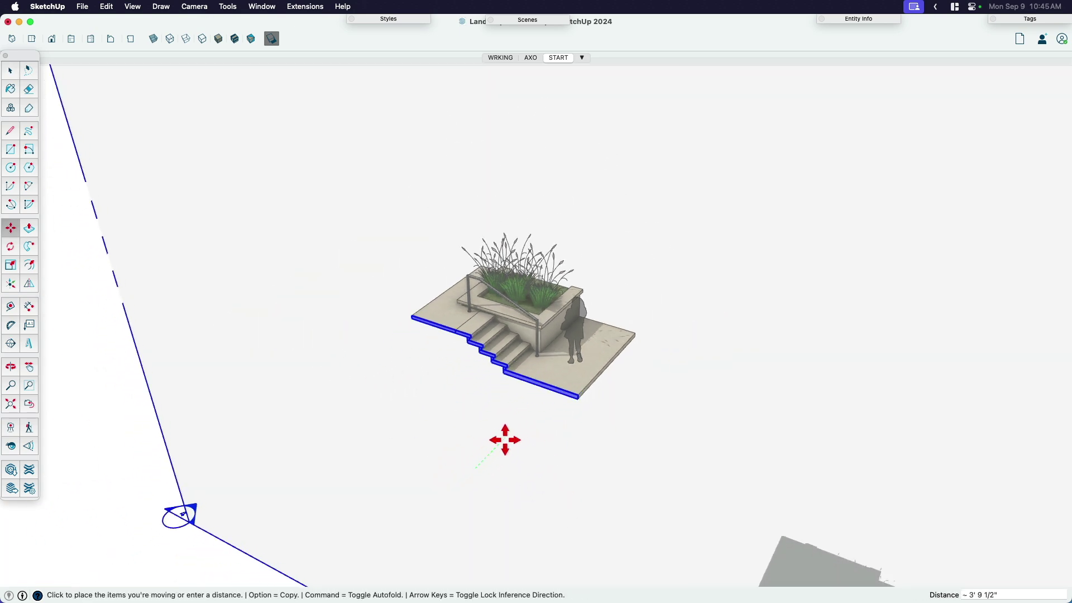
left_click(478, 431)
key("space")
scroll(404, 397, "down", 1)
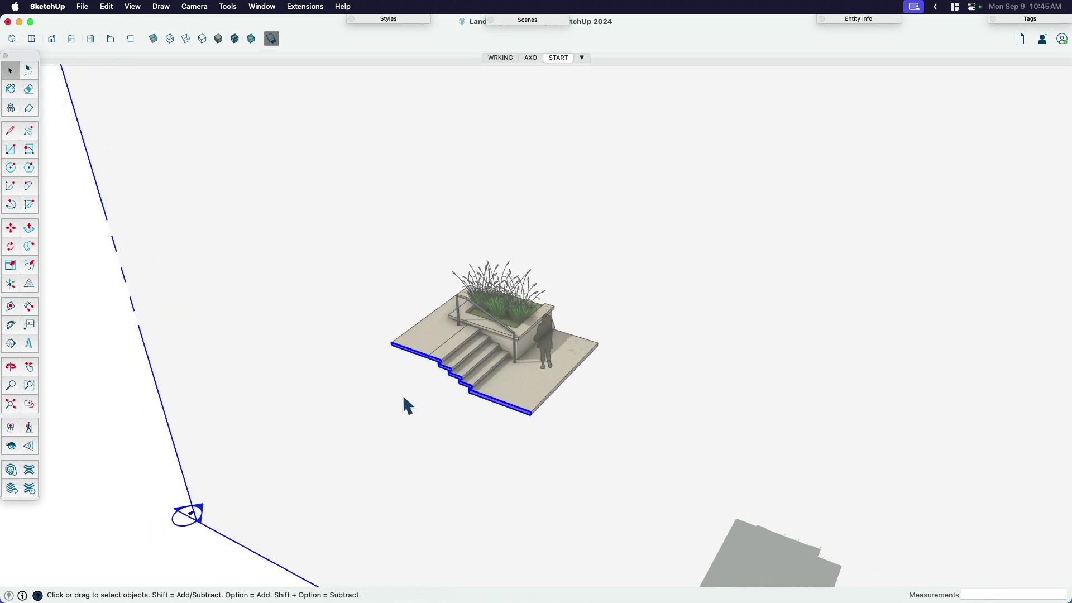
left_click(401, 395)
- Open the stair and paving group and place a section plane on its front face, inside the group
left_click(454, 382)
scroll(457, 385, "up", 2)
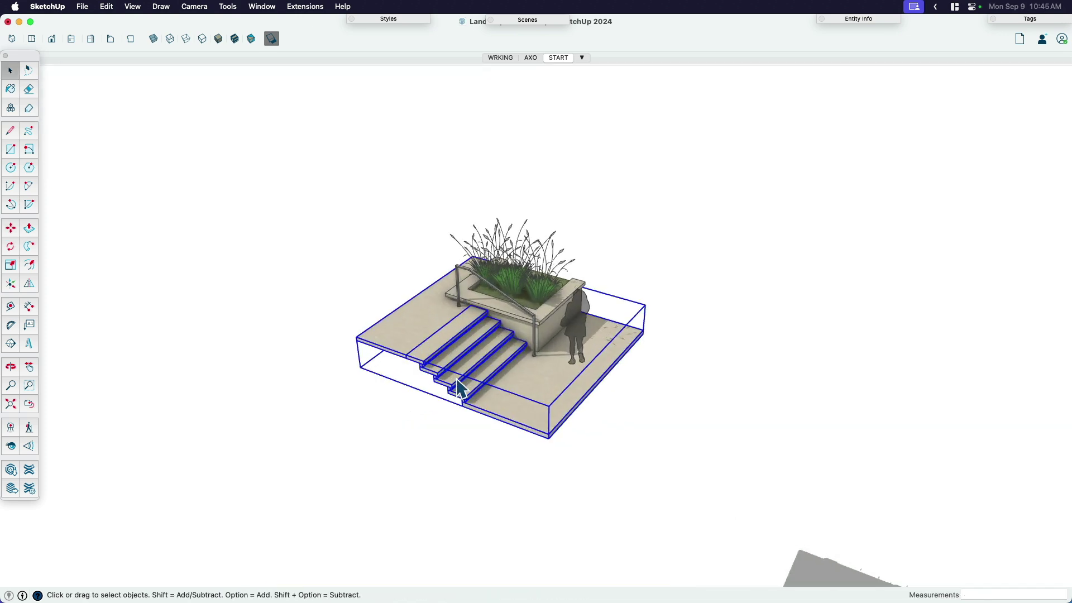
double_click(457, 385)
left_click(459, 382)
left_click(500, 398)
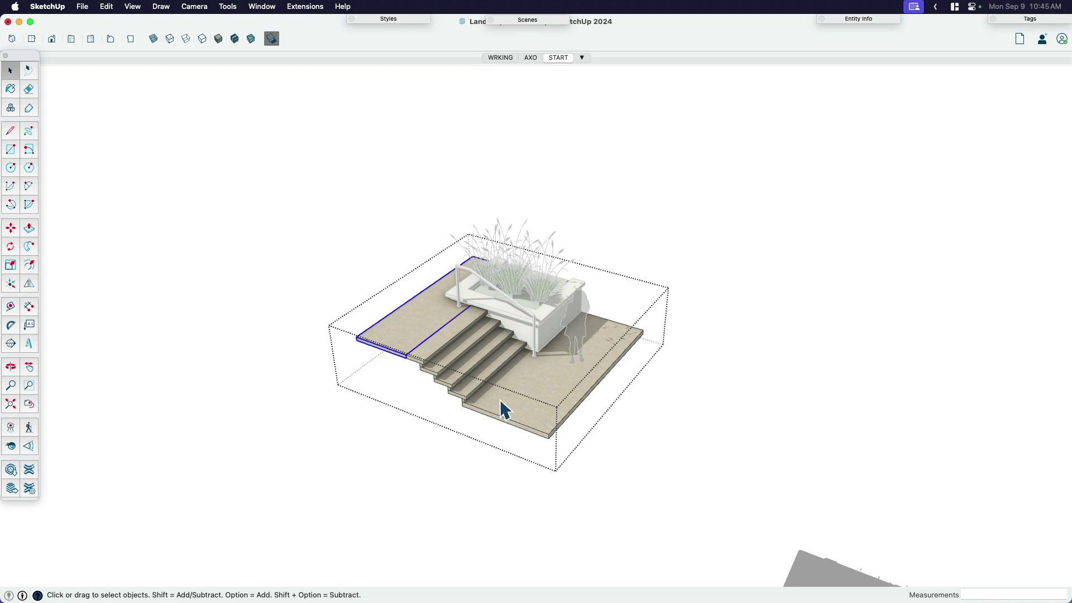
scroll(523, 413, "up", 2)
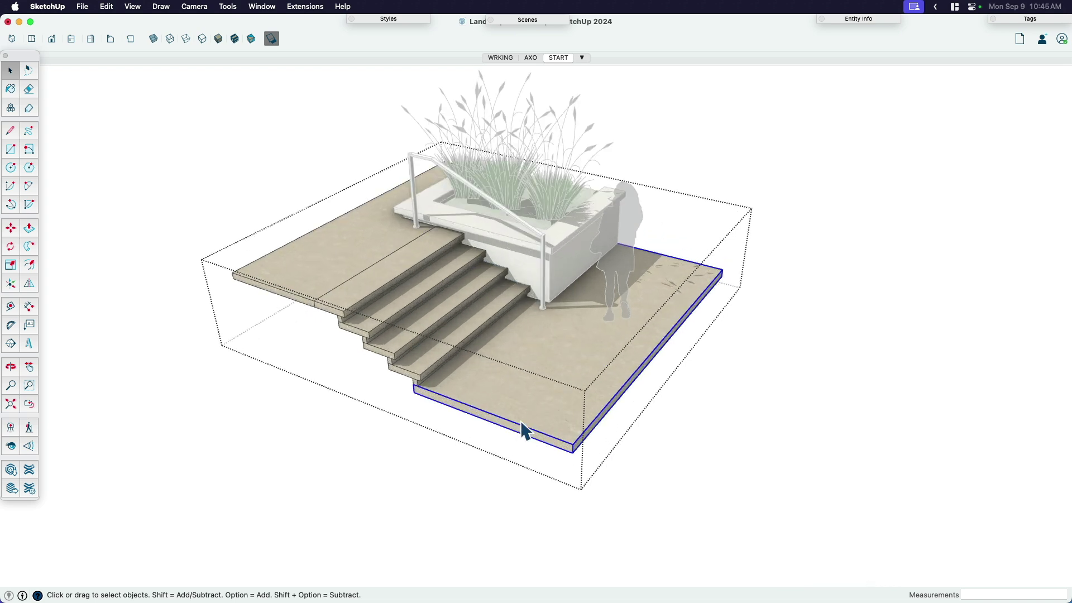
left_click(229, 7)
left_click(248, 306)
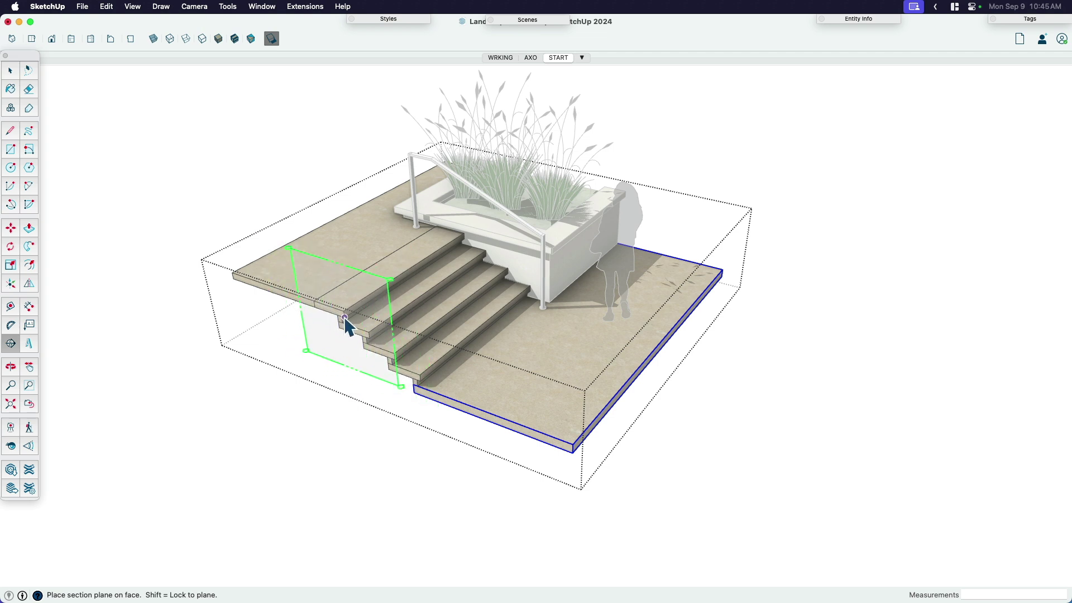
left_click(323, 307)
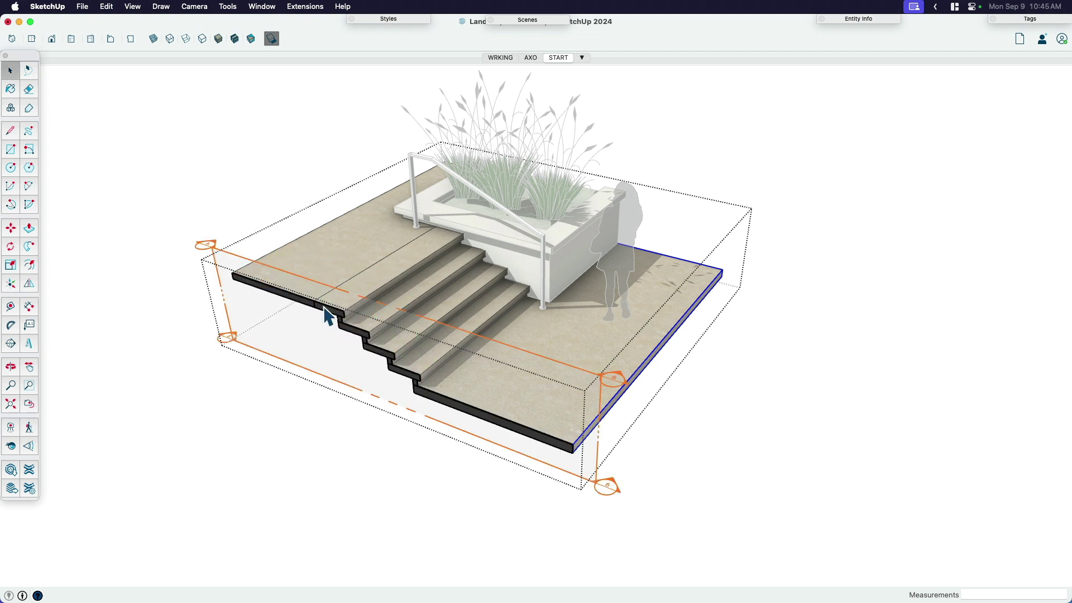
- Move the group's section plane about 6' 5" back along the green axis to the handrail, and close the group
left_click(302, 348)
key("m")
left_click(307, 352)
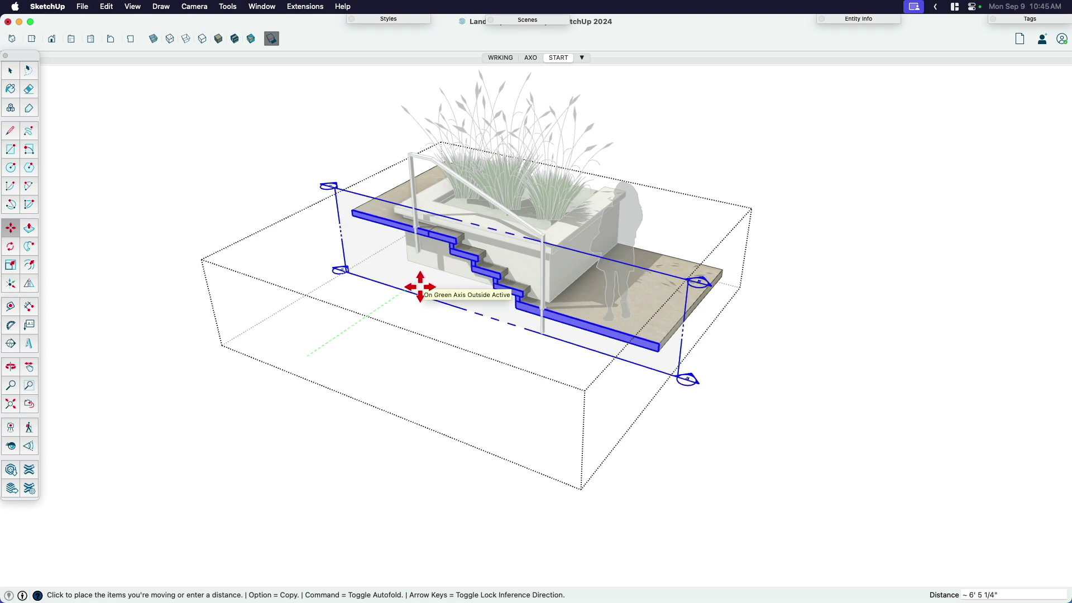
left_click(421, 289)
key("space")
left_click(770, 395)
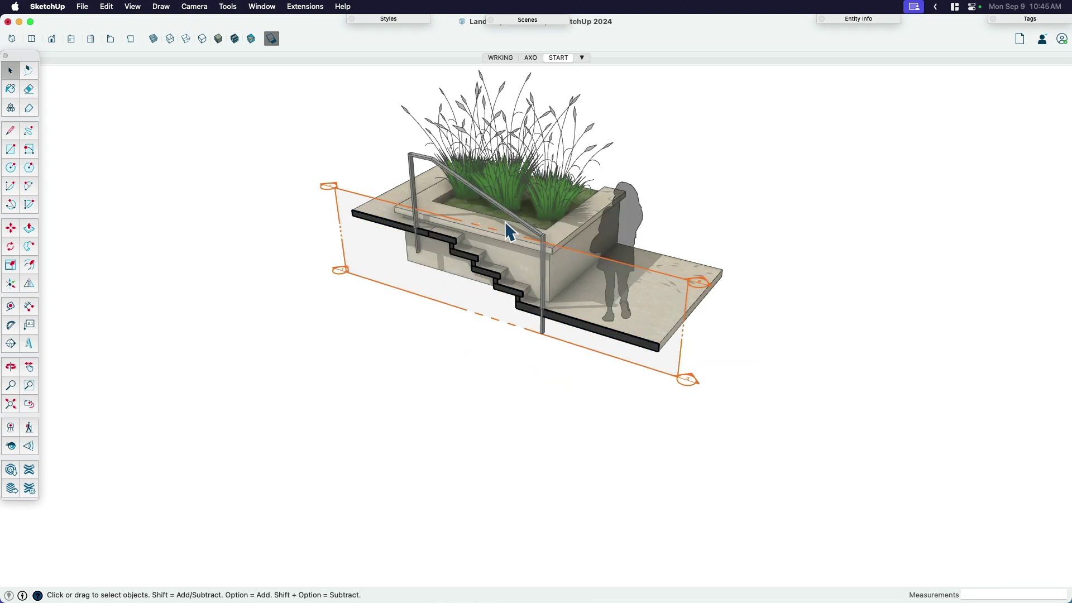
- Turn off the display of section planes while keeping the section cut and fill on the stairs
key("h")
left_click_drag(515, 265, 545, 307)
scroll(549, 309, "up", 3)
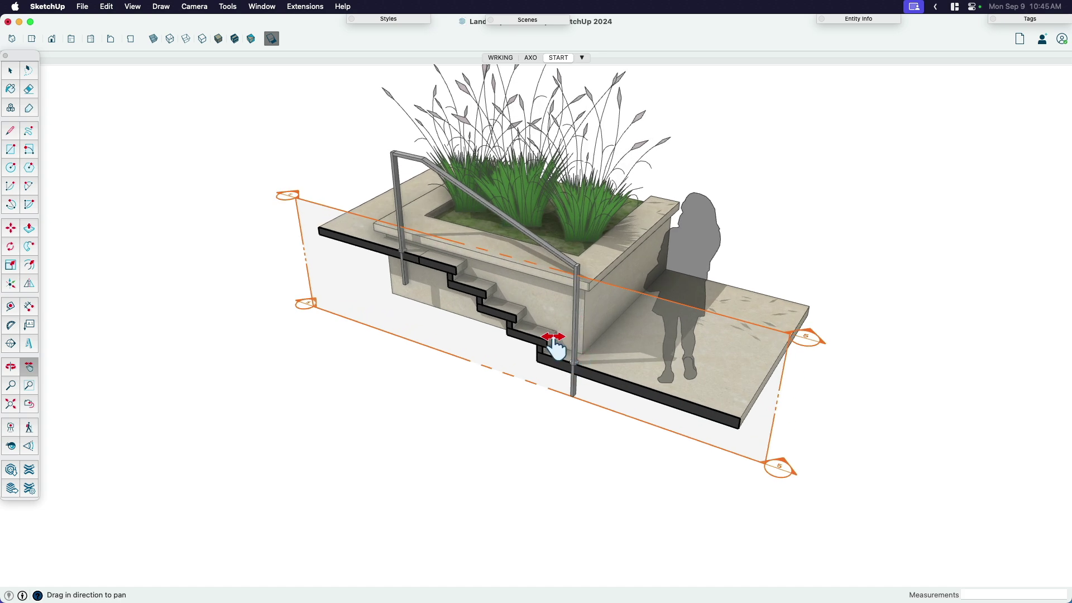
key("o")
left_click_drag(555, 347, 701, 279)
key("space")
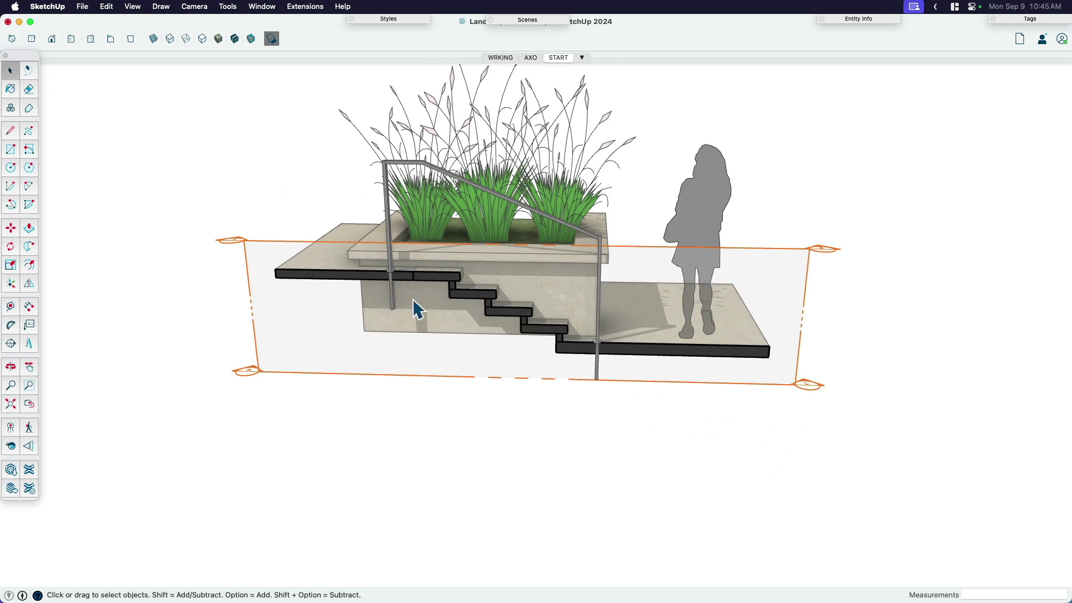
left_click(132, 7)
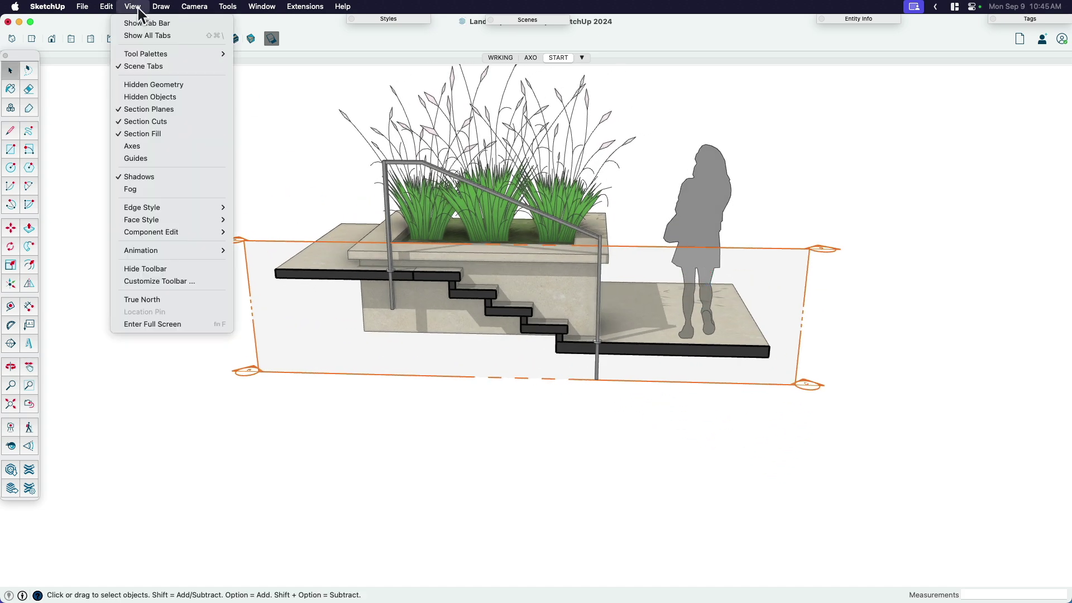
left_click(149, 109)
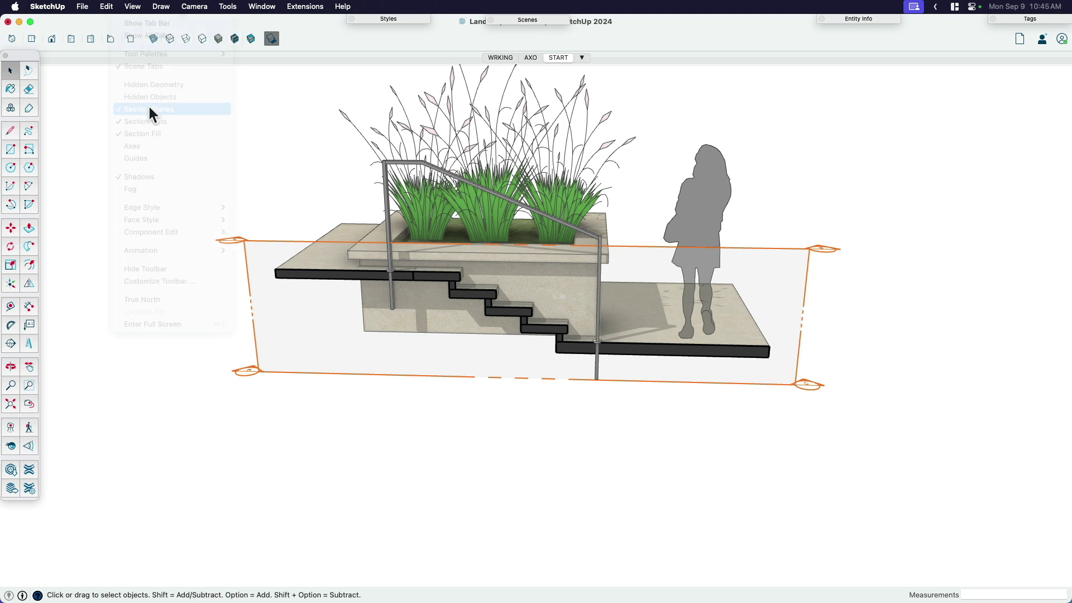
key("shift+s")
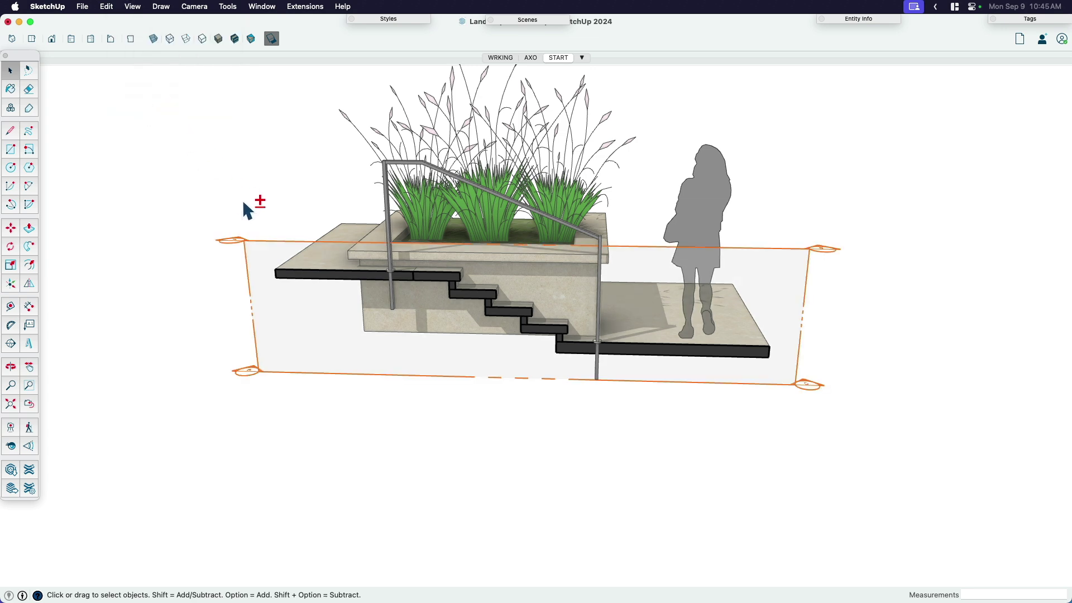
key("shift+s")
- Select the handrail and examine where its posts continue below the cut paving slab
scroll(514, 289, "up", 3)
middle_click_drag(516, 290, 571, 267)
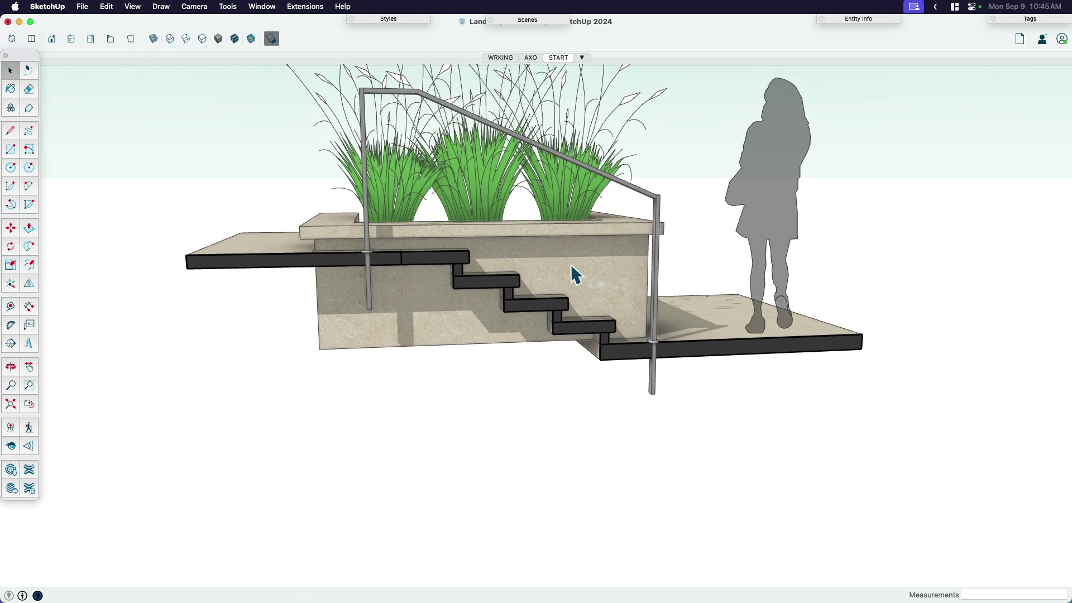
key("shift+l")
left_click_drag(548, 310, 539, 276)
middle_click_drag(468, 332, 598, 322)
key("space")
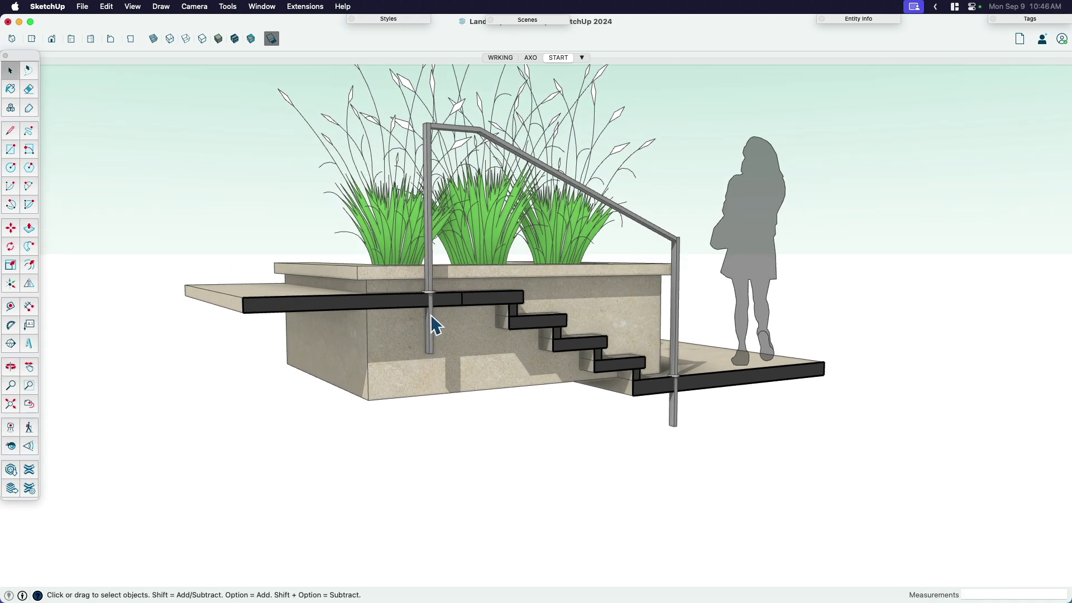
left_click(428, 280)
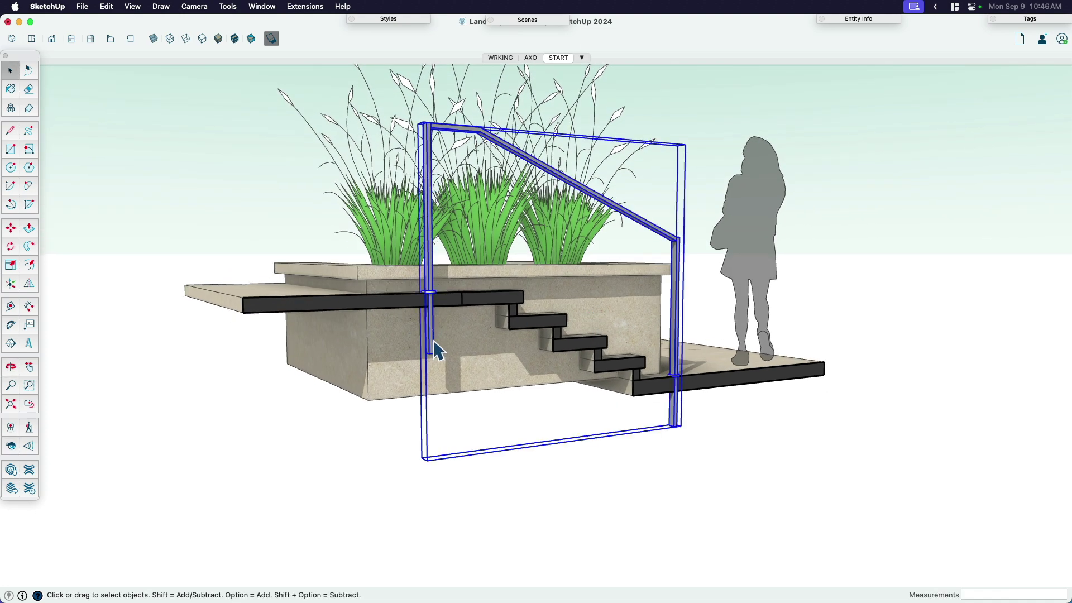
scroll(435, 174, "up", 3)
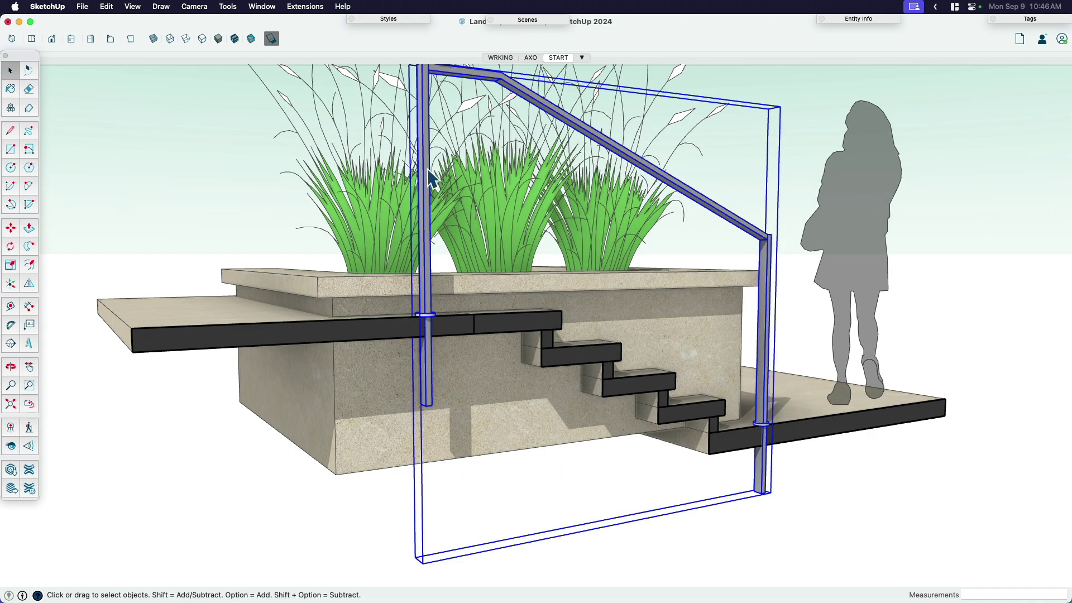
mouse_move(427, 306)
middle_mouse_down()
mouse_move(435, 359)
mouse_move(383, 311)
middle_mouse_up()
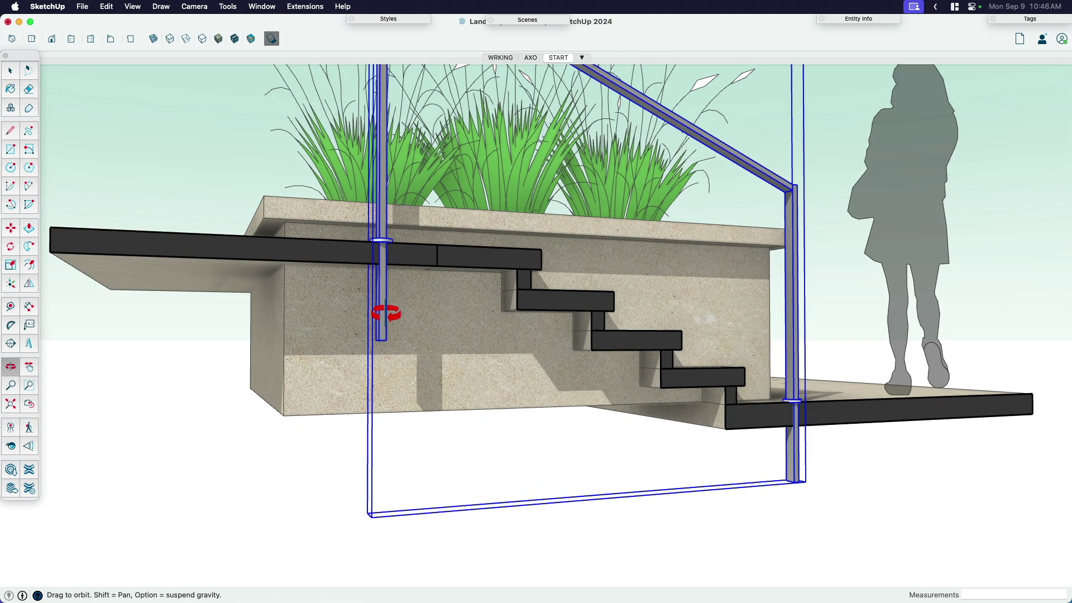
- Draw a vertical rectangle about 9" by 1' 1 5/8" centred on the bottom of the upper handrail post, and select its face
key("r")
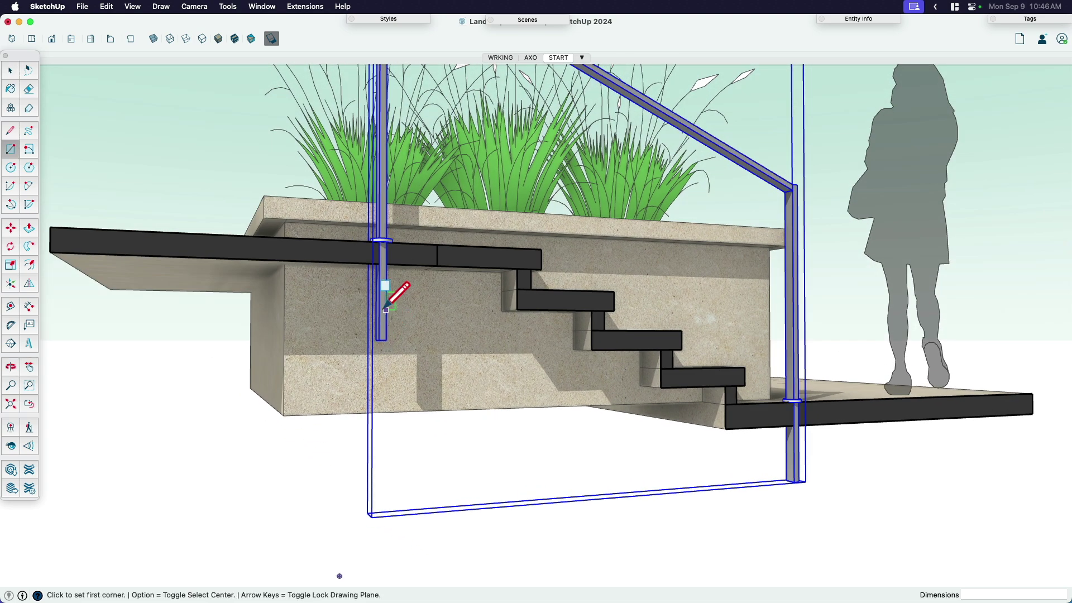
scroll(383, 318, "up", 3)
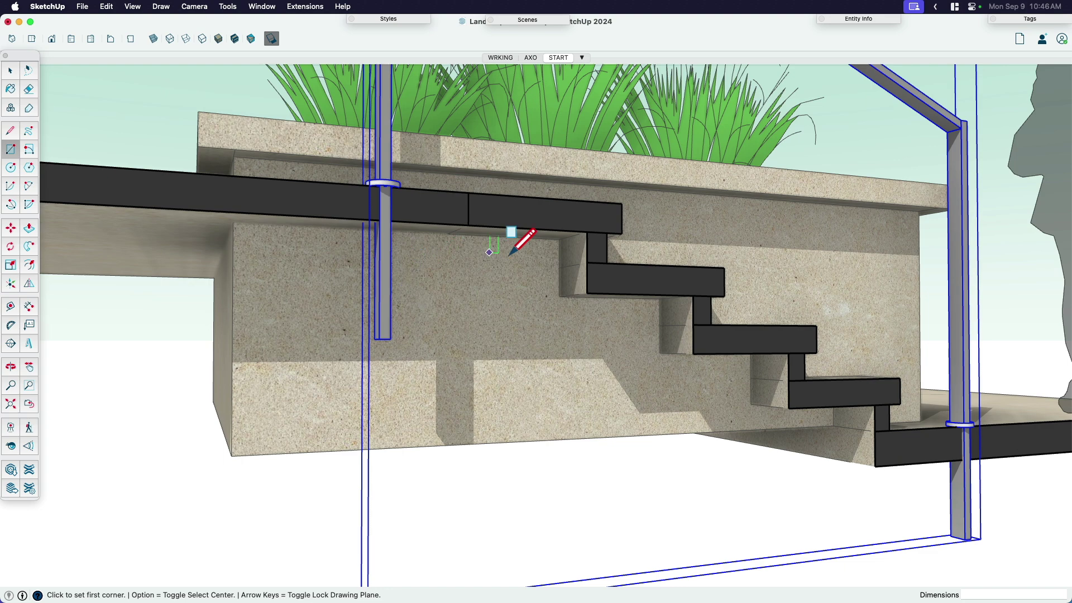
scroll(383, 333, "up", 5)
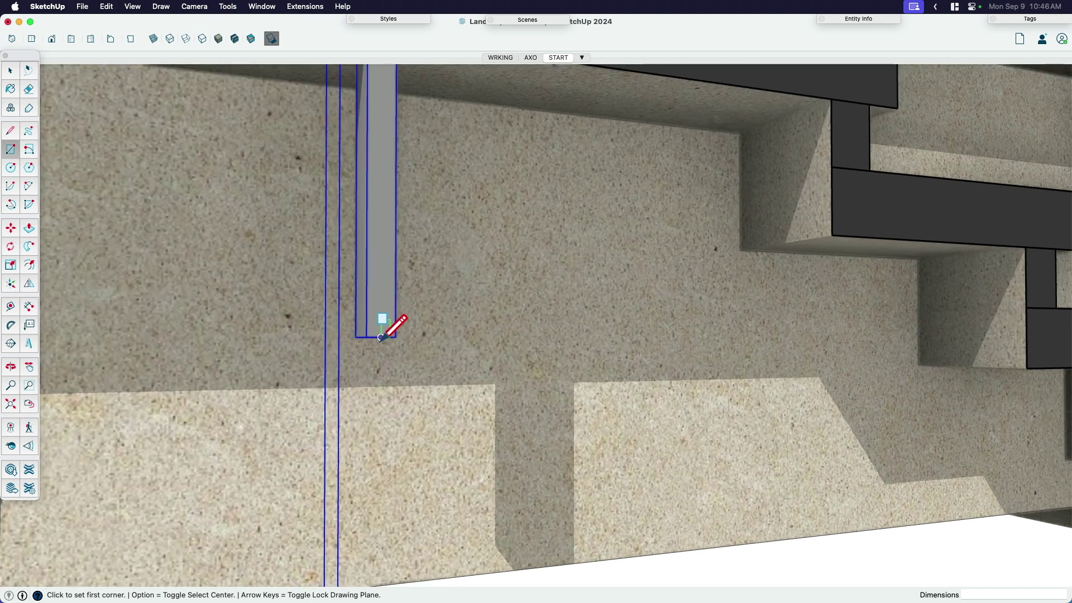
key("alt")
left_click(381, 337)
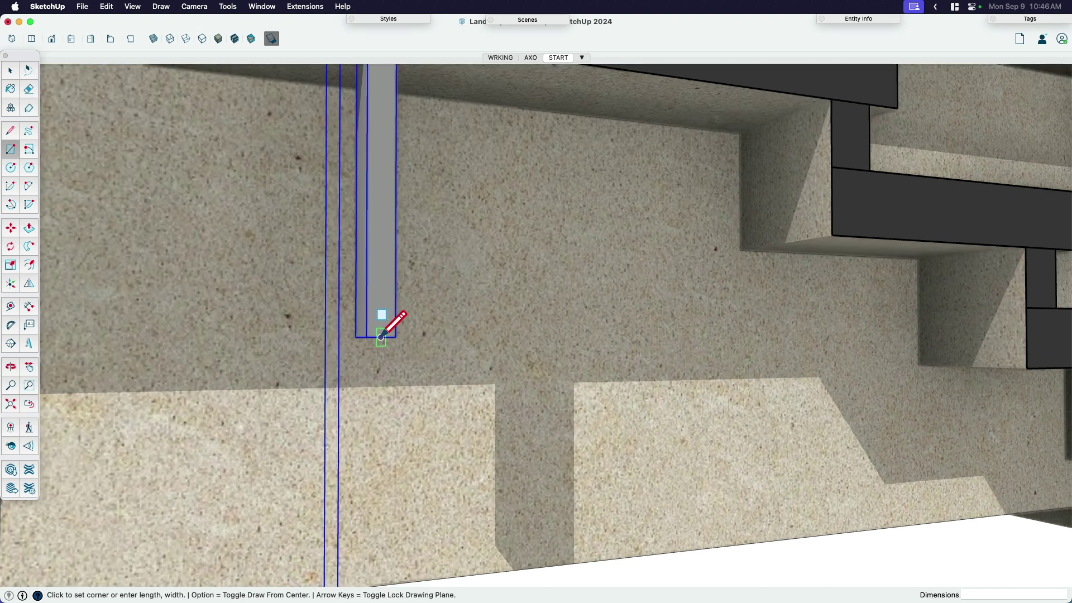
scroll(381, 336, "down", 3)
key("Left")
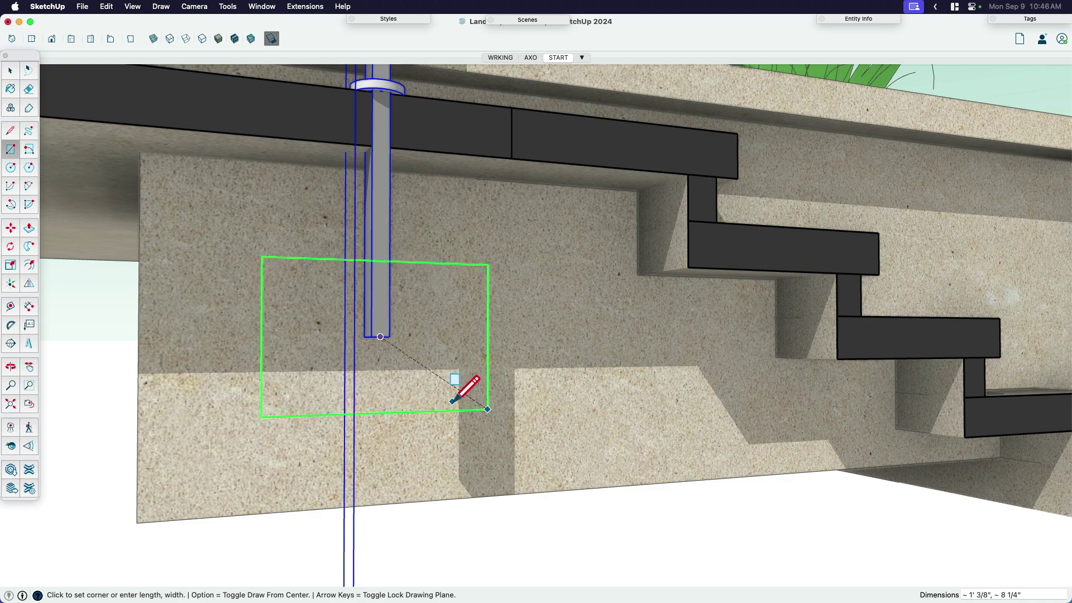
scroll(437, 394, "down", 2)
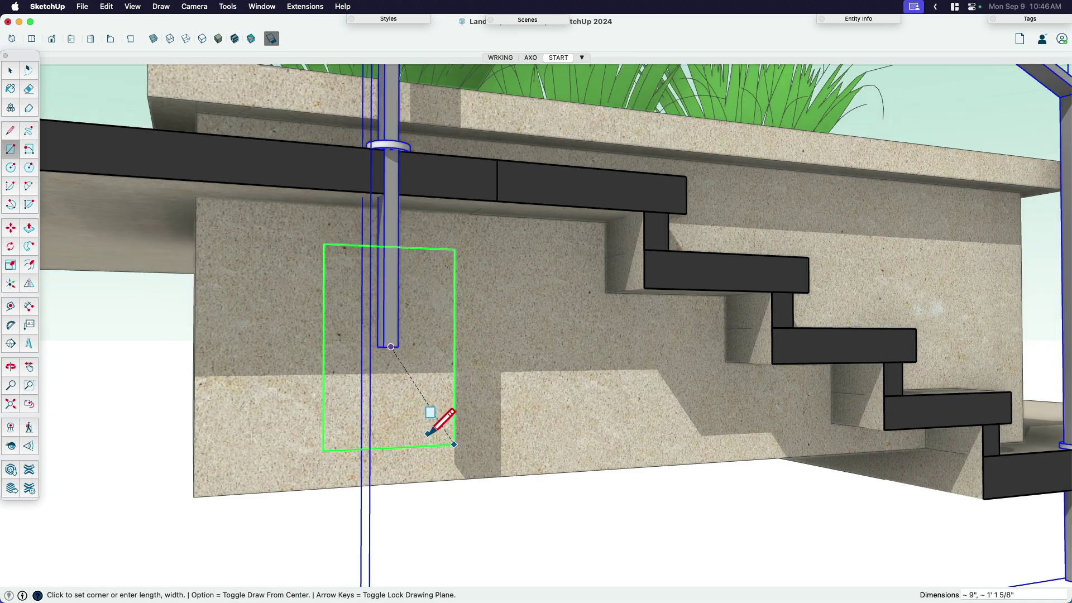
left_click(431, 419)
middle_click_drag(431, 420, 391, 411)
key("space")
left_click(393, 411)
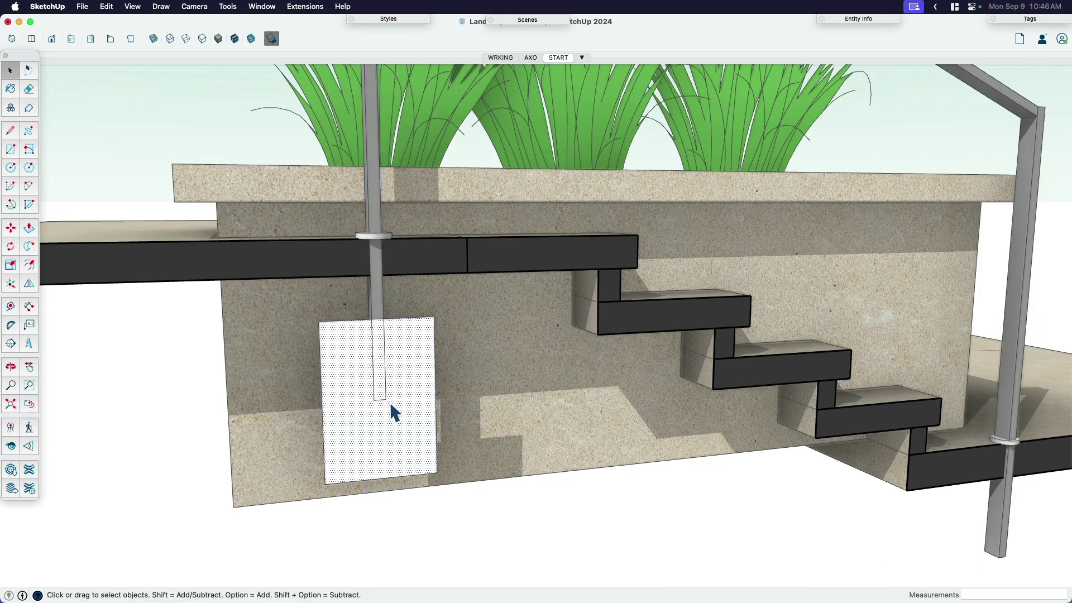
- Move the footing rectangle's top edge about 3 5/8" up to the underside of the cut paving slab
left_click(354, 318)
left_click(354, 322)
left_click(354, 321)
key("m")
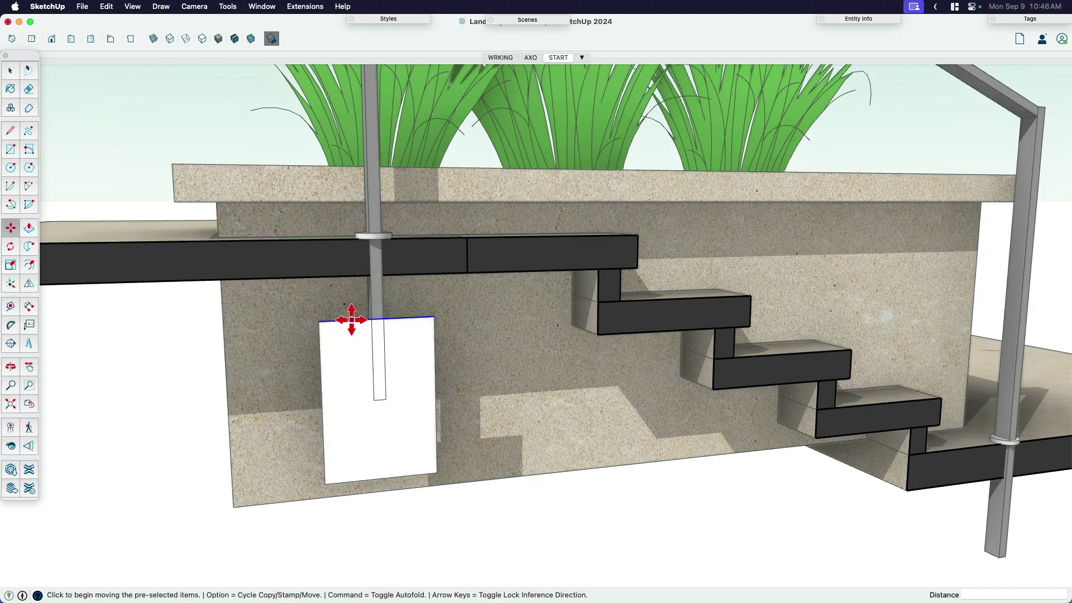
left_click(352, 320)
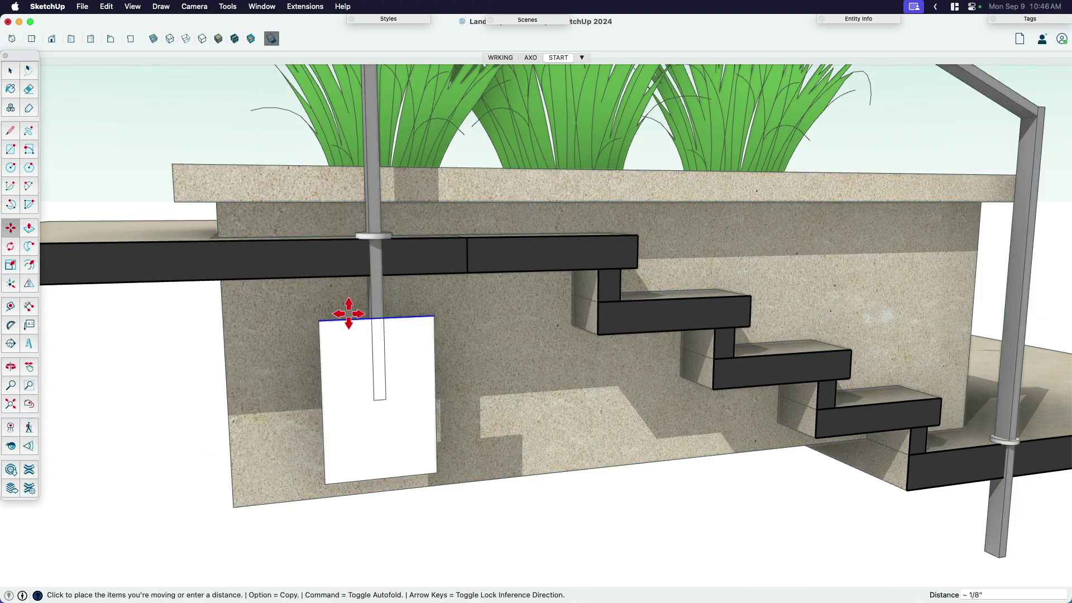
left_click(299, 277)
- Push/Pull the footing rectangle around the upper handrail post backwards into a solid block
key("space")
middle_click_drag(366, 299, 378, 276)
left_click(384, 355)
key("p")
left_click(378, 361)
left_click(321, 356)
key("space")
scroll(351, 352, "up", 3)
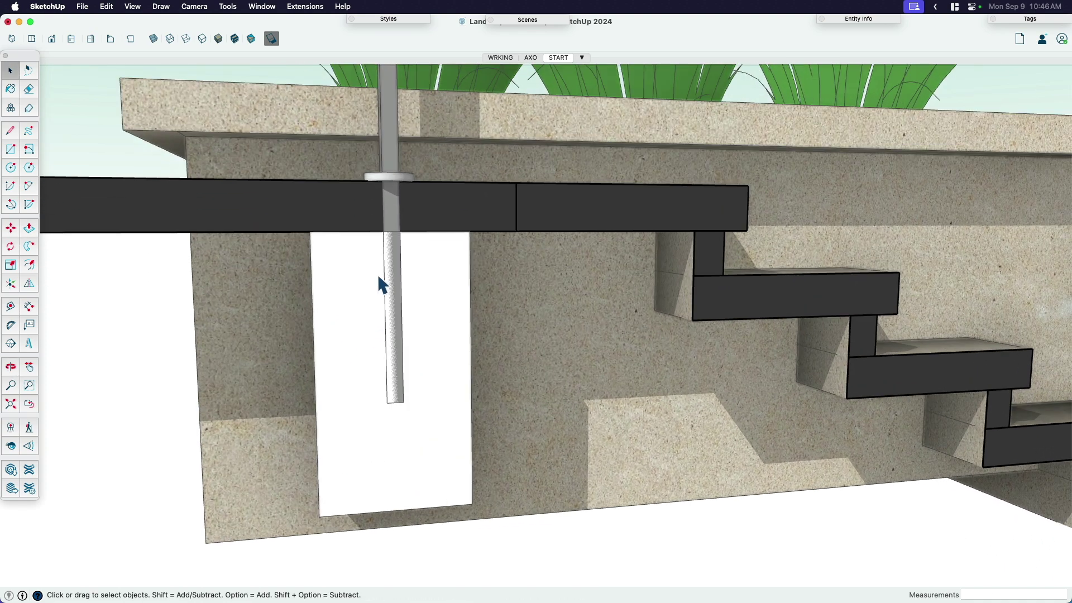
key("r")
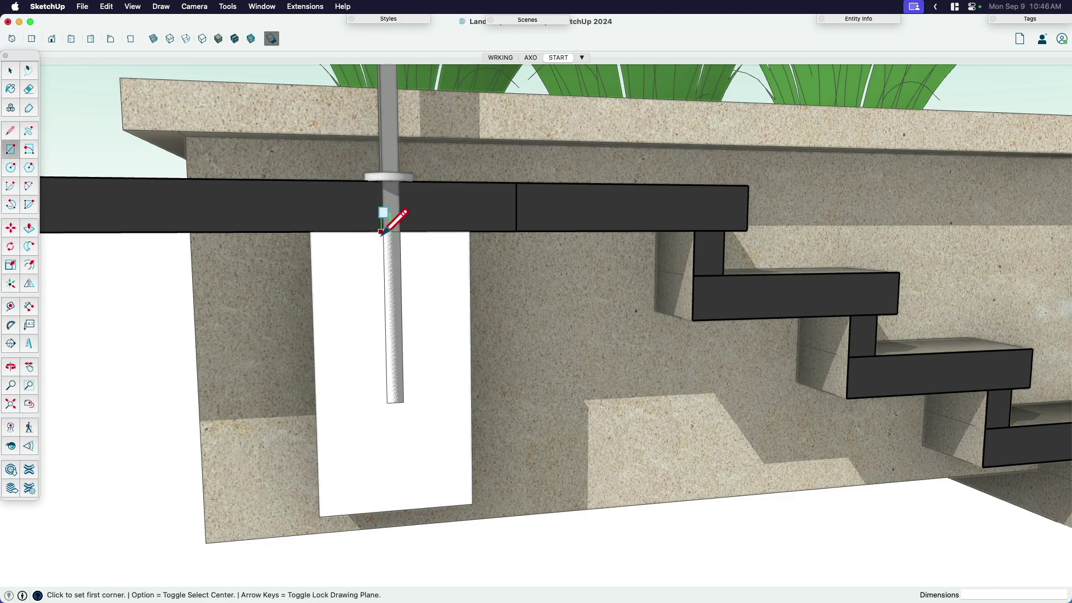
key("space")
left_click(399, 437)
key("f")
left_click(421, 444)
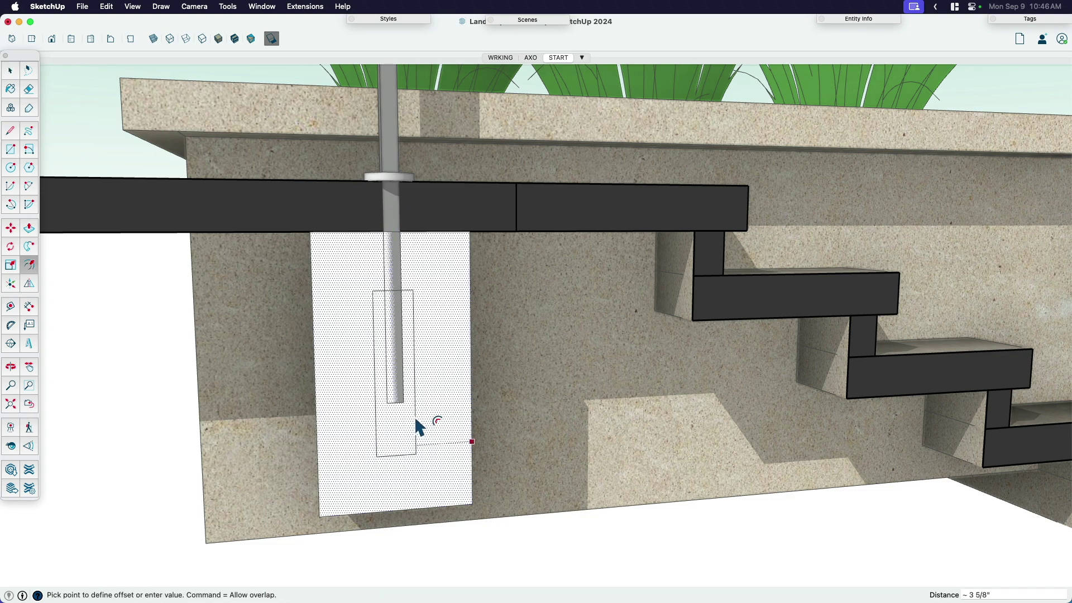
key("Escape")
key("space")
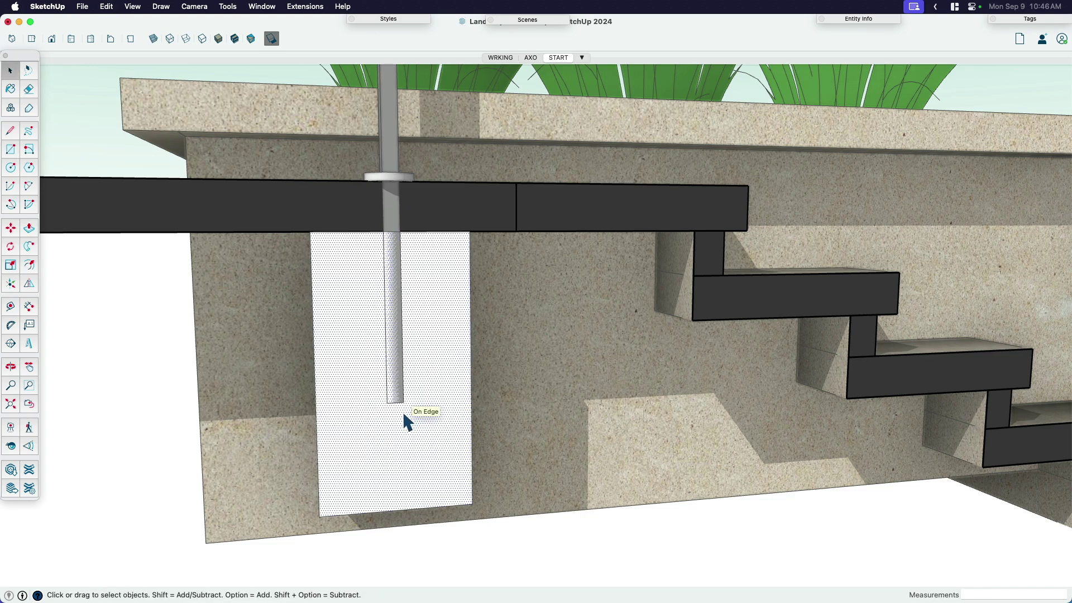
- Draw a horizontal circle of about 1 3/8" radius centred on the bottom front edge of the embedded post
middle_click_drag(403, 411, 421, 462)
scroll(435, 497, "up", 3)
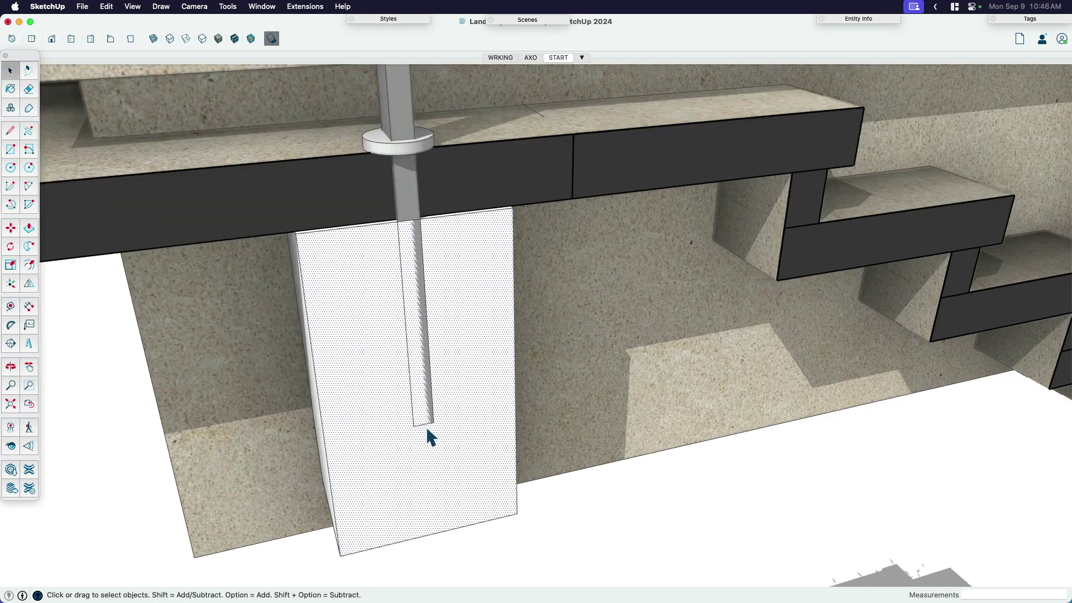
scroll(427, 427, "up", 3)
key("c")
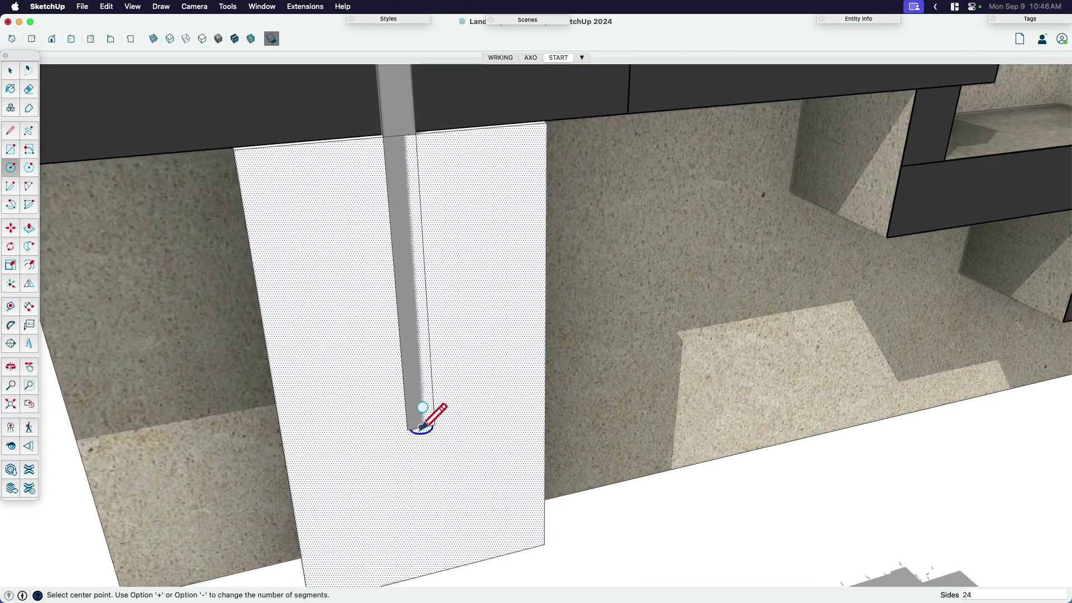
left_click(421, 428)
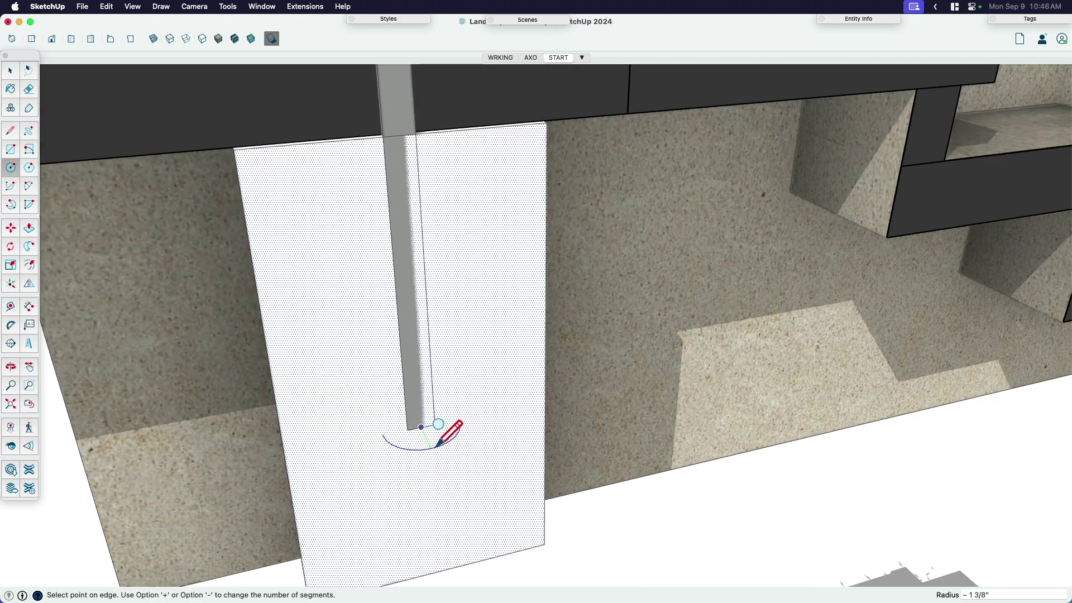
left_click(437, 445)
key("space")
- Draw a line about 2 3/4" long across the circle's diameter and erase the half protruding in front of the footing face
key("l")
left_click(383, 435)
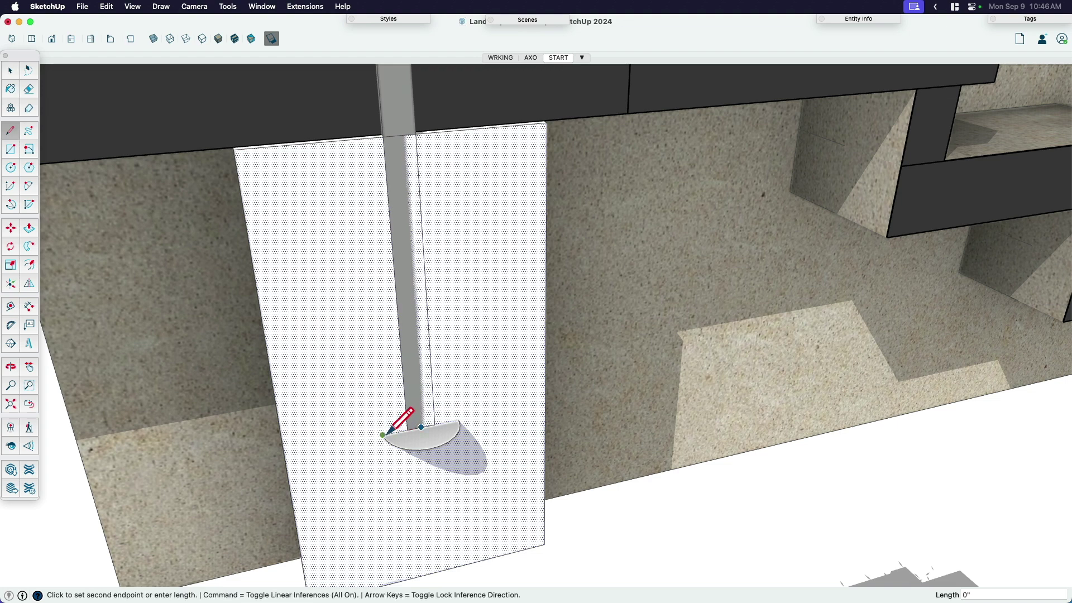
scroll(462, 418, "up", 5)
left_click(463, 410)
scroll(478, 411, "down", 4)
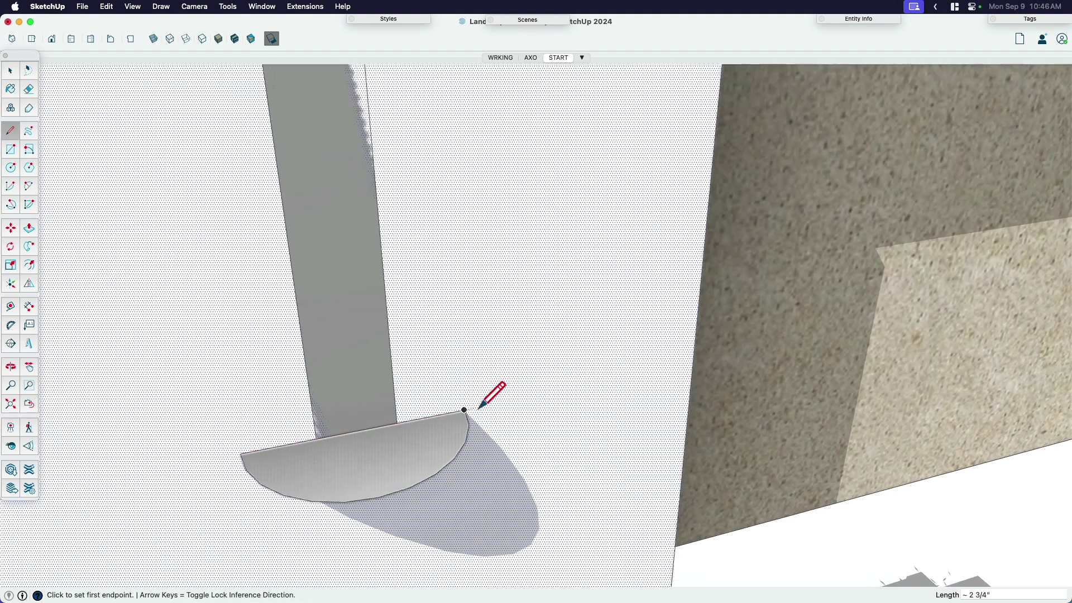
key("e")
left_click_drag(436, 447, 473, 440)
scroll(470, 440, "down", 3)
key("space")
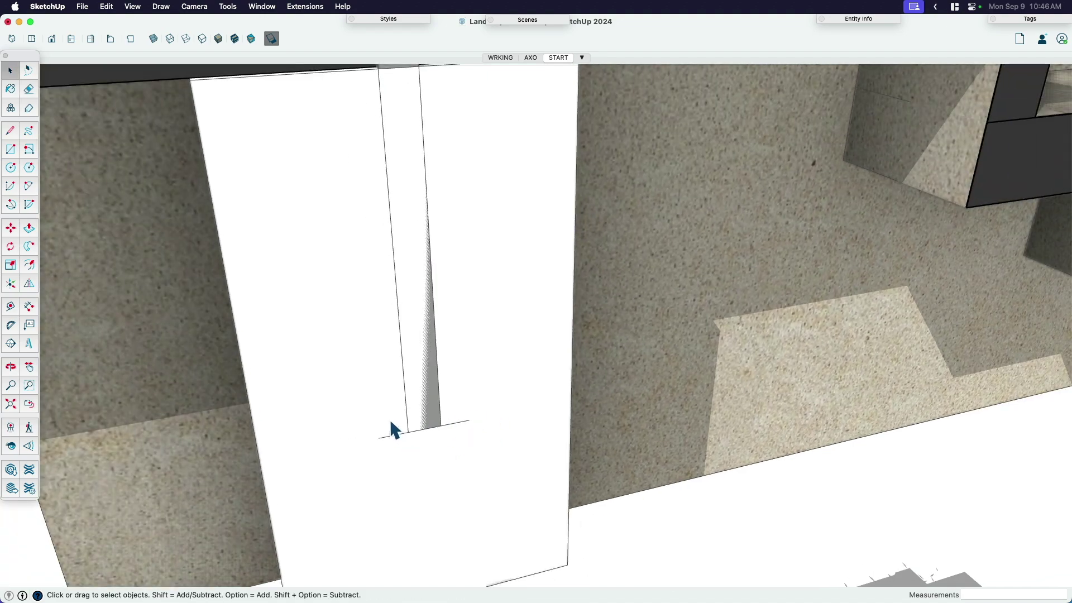
left_click(390, 433)
- Draw 10 1/2" vertical lines from both ends of the diameter to the footing's top edge, and delete the face around the post between them
scroll(390, 433, "down", 2)
key("l")
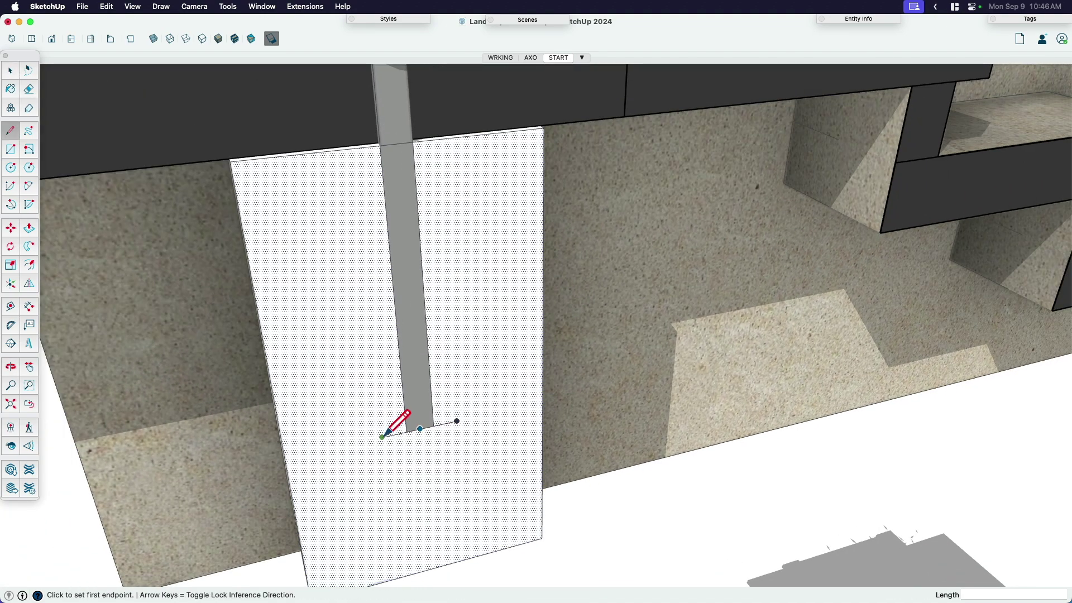
left_click(382, 436)
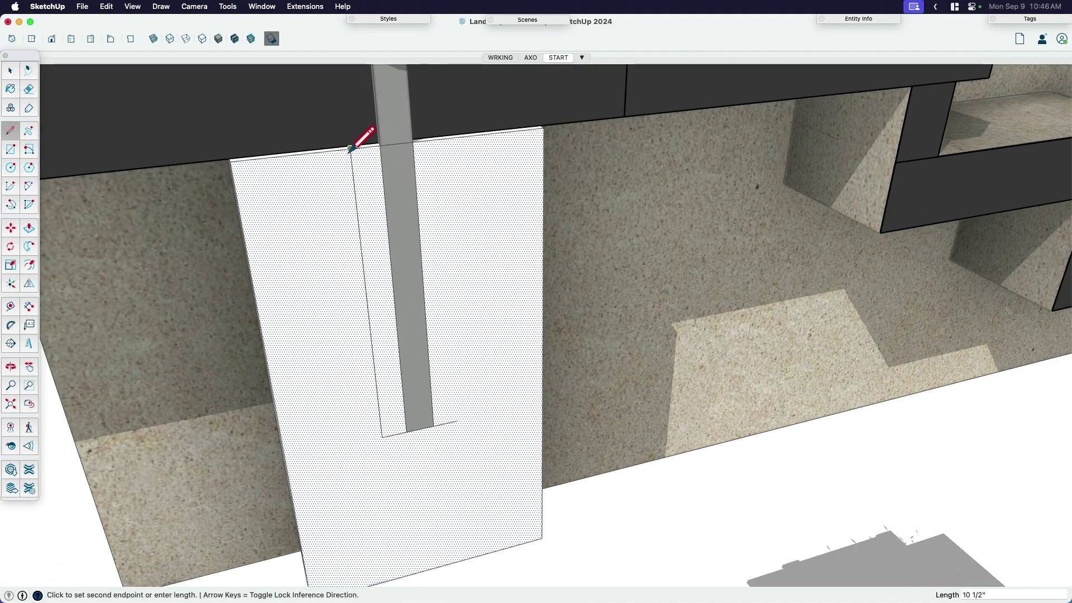
left_click(350, 148)
left_click(457, 421)
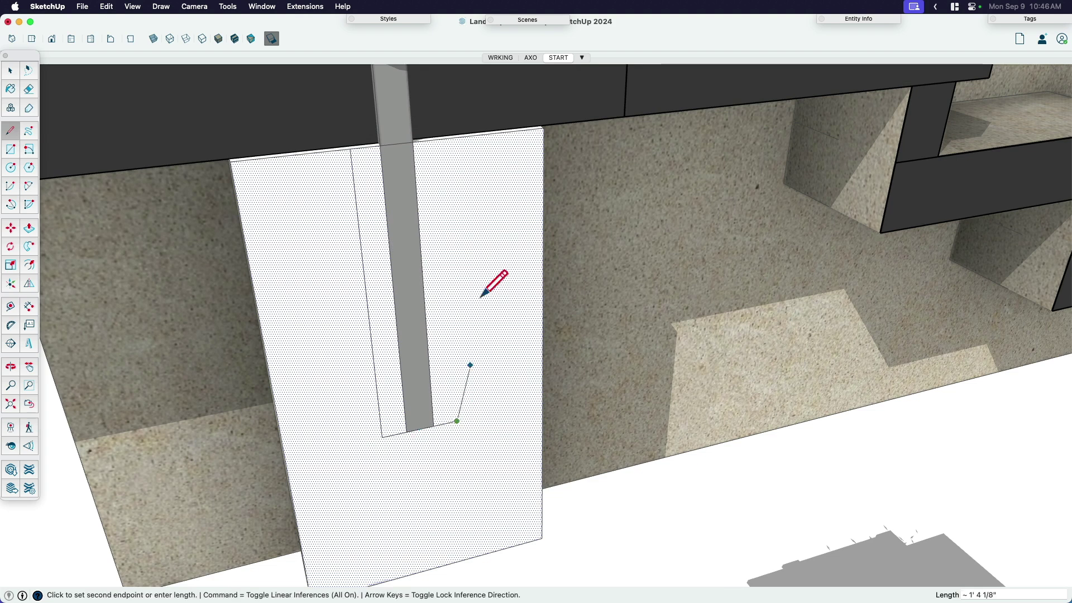
left_click(451, 138)
key("space")
left_click(434, 226)
key("Delete")
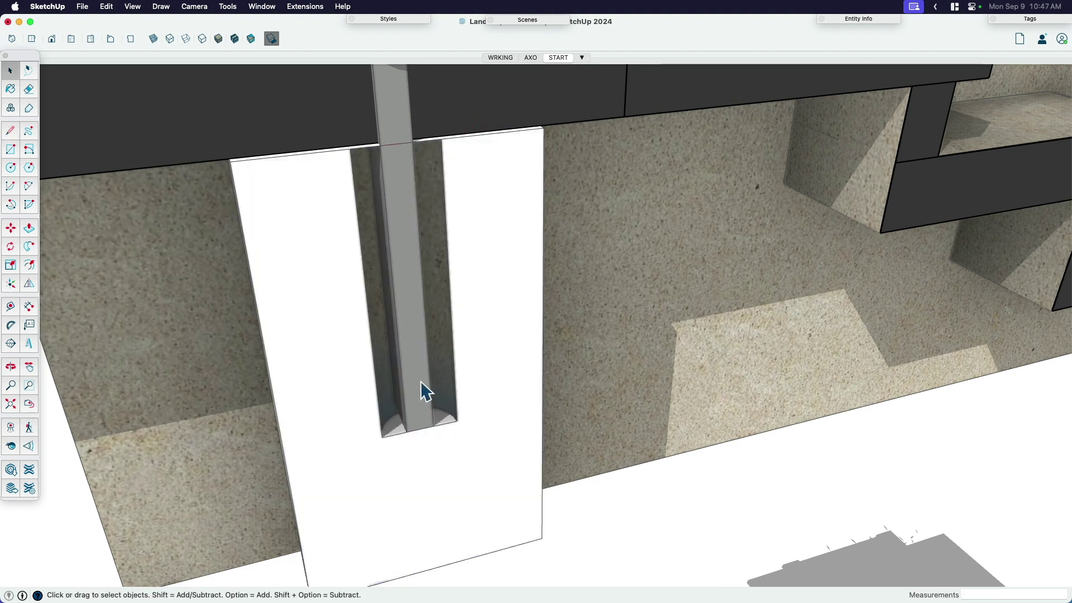
- Push/Pull the remaining half circle up 10 1/2" to the footing's top, and delete the front face covering the post sleeve
key("p")
left_click(394, 429)
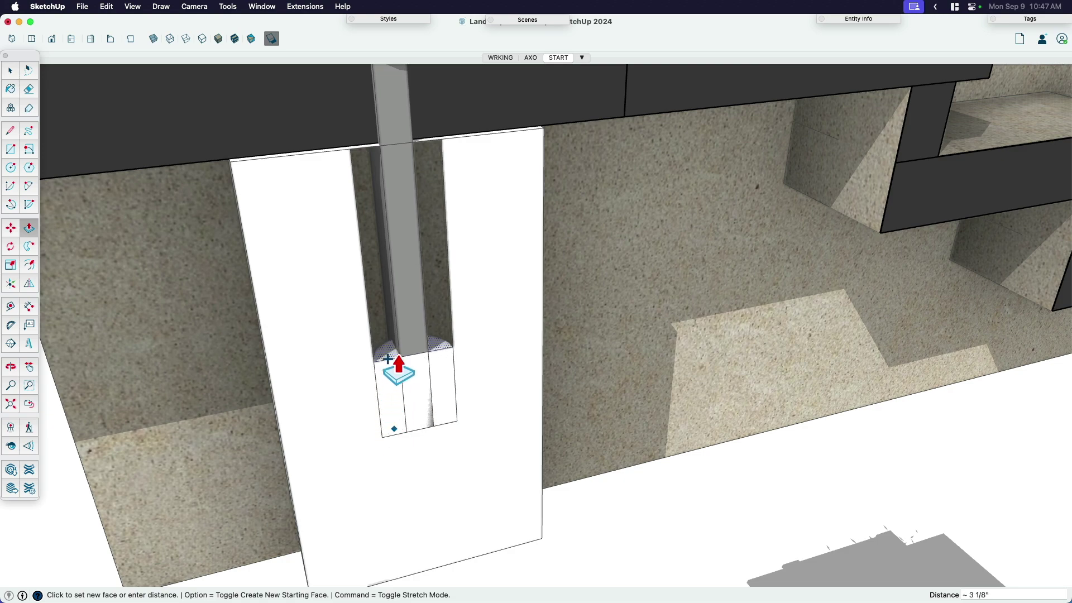
left_click(356, 175)
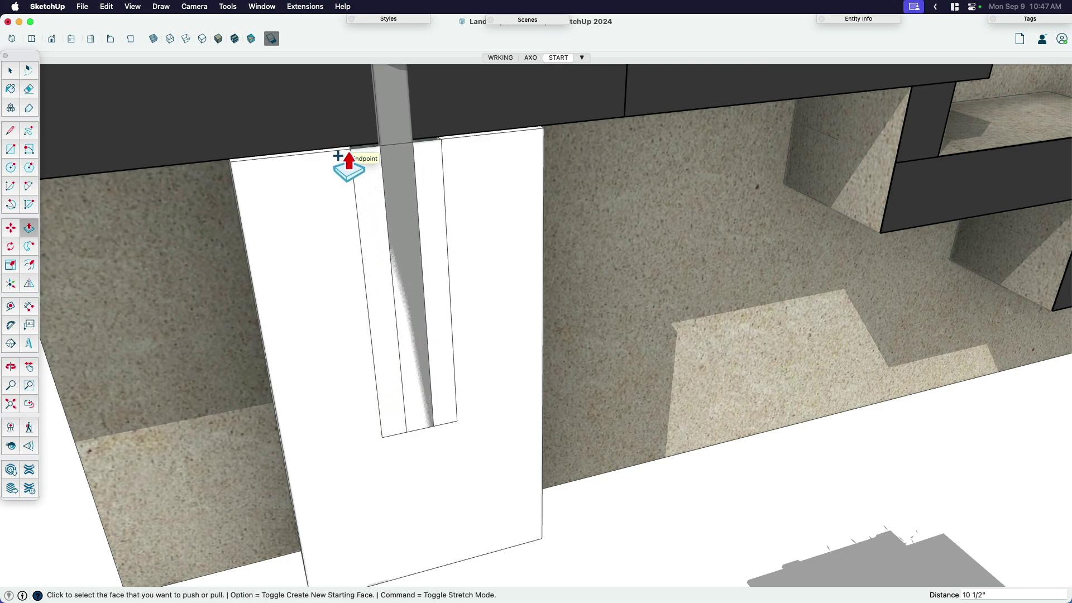
key("space")
left_click(373, 253)
key("Delete")
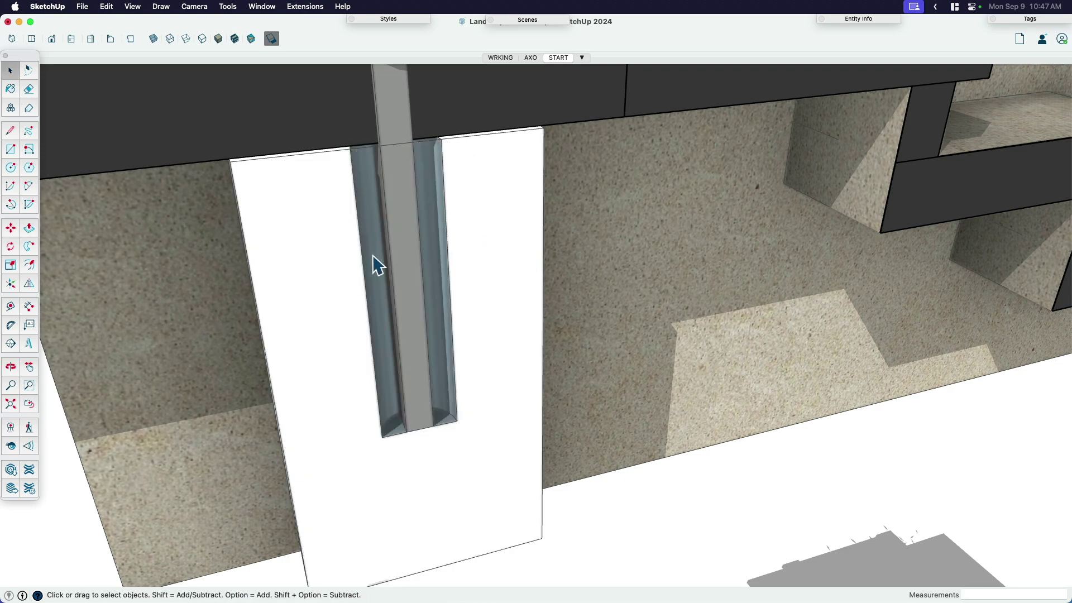
- Reverse the inner faces of the post sleeve recess so their front sides show
right_click(437, 311)
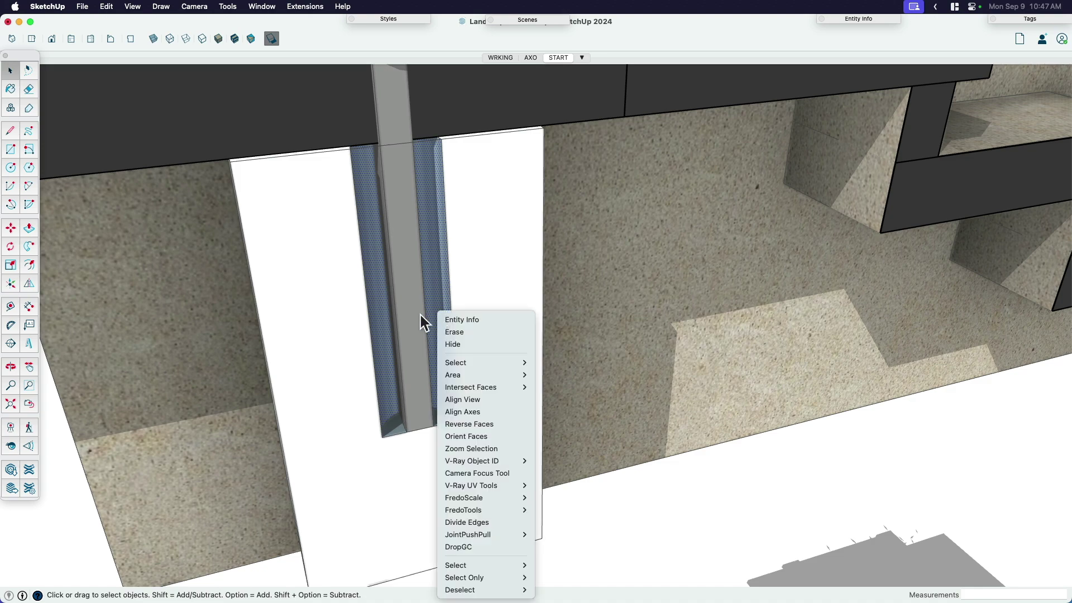
left_click(420, 314)
scroll(440, 416, "up", 4)
right_click(443, 425)
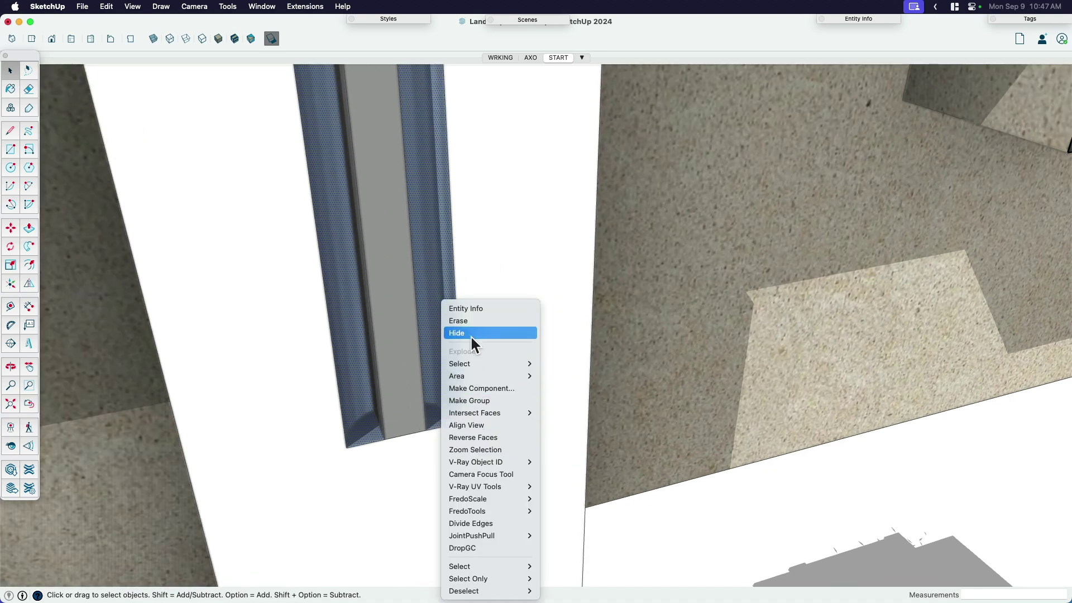
left_click(475, 438)
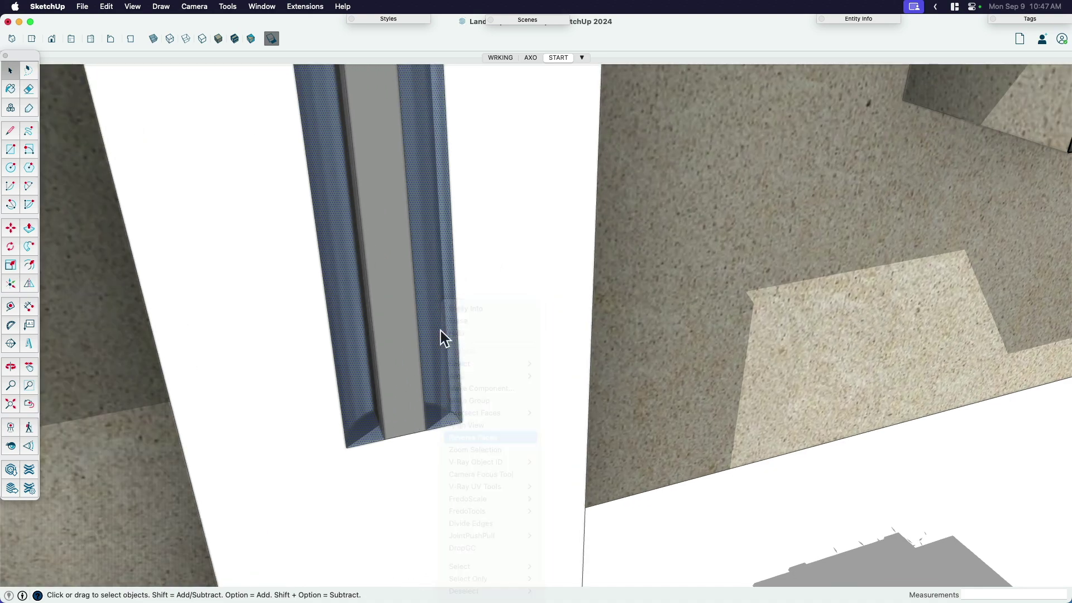
- Turn off shadows and show the stair section in a straight-on front view
left_click(271, 39)
middle_click_drag(518, 416, 385, 333)
scroll(450, 360, "up", 5)
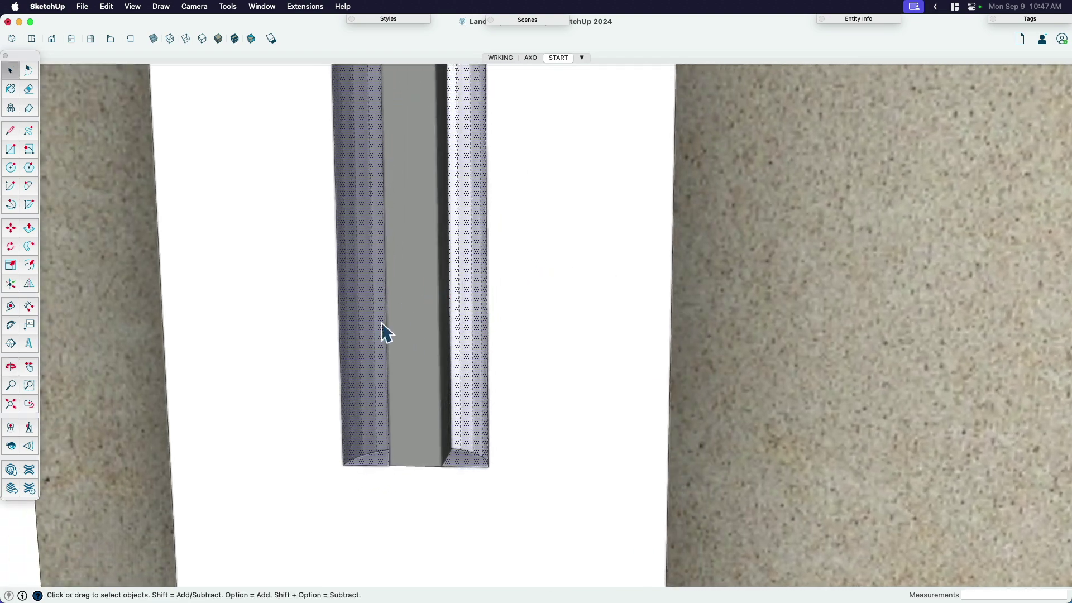
scroll(397, 391, "down", 5)
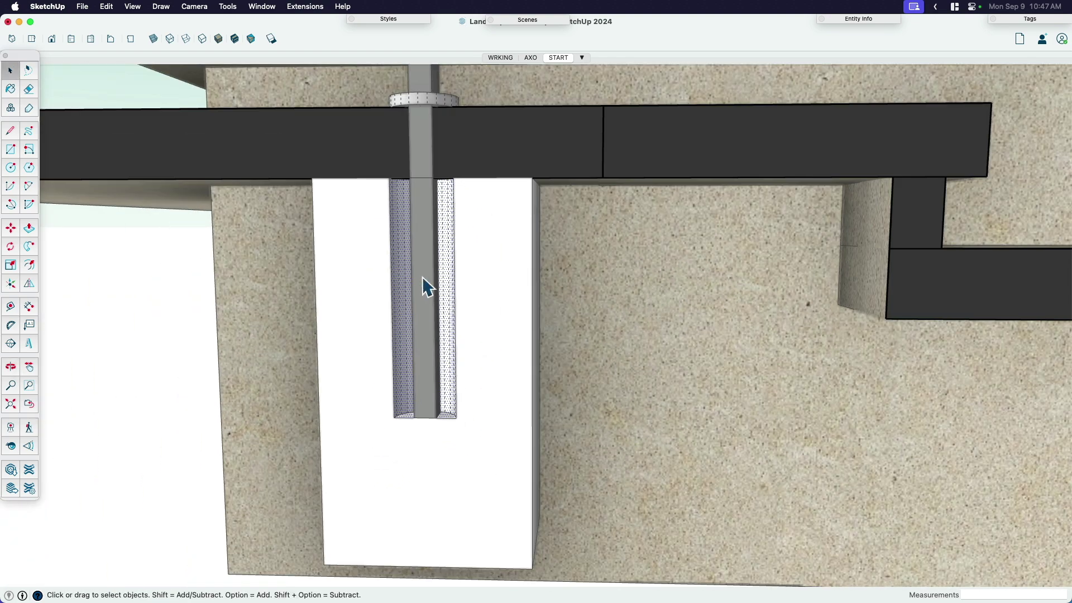
middle_click_drag(423, 274, 470, 328)
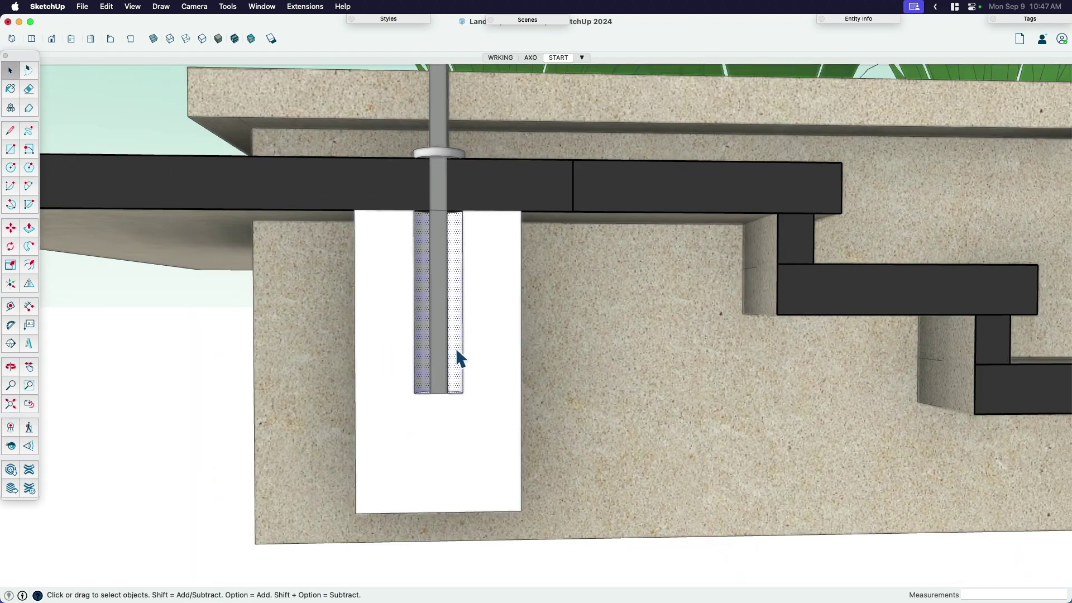
scroll(458, 357, "down", 3)
key("super+3")
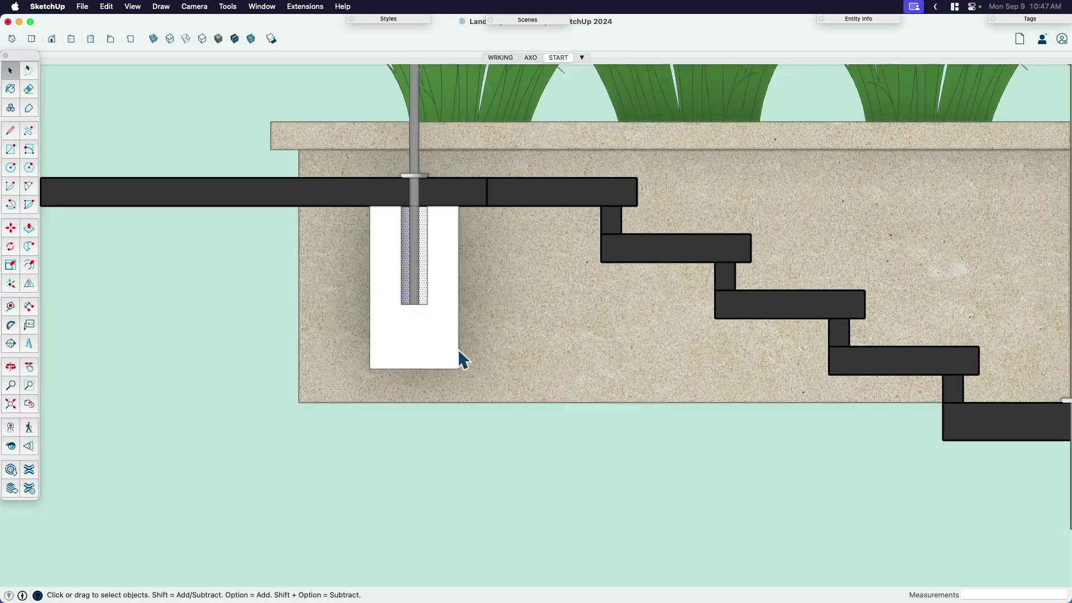
- Set the time of day in the shadow settings to 12:05 PM to even out the shading in the sleeve
key("h")
scroll(430, 363, "down", 6)
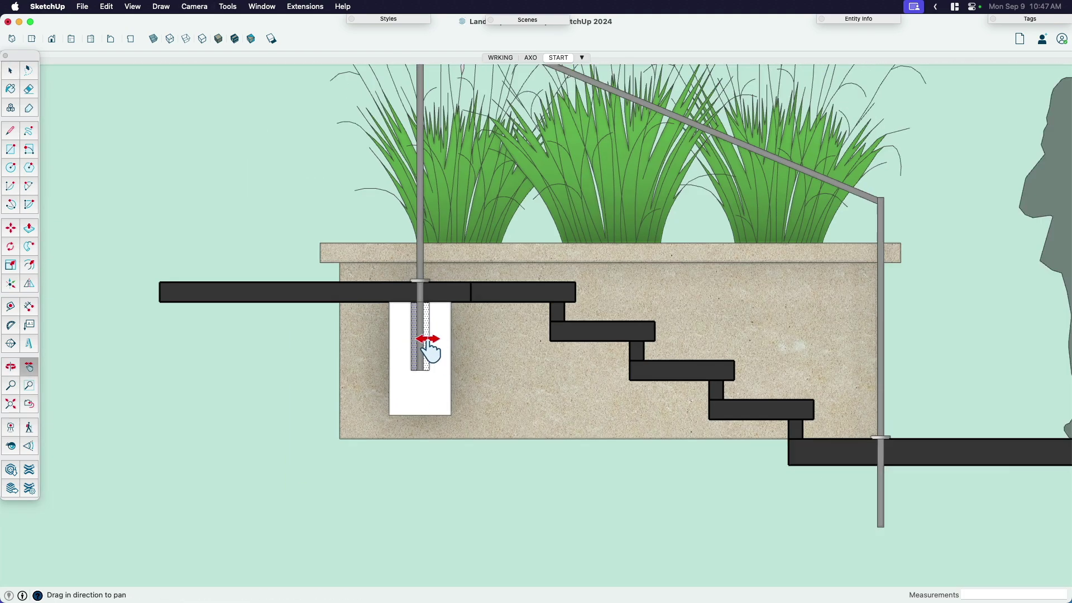
left_click_drag(487, 345, 452, 379)
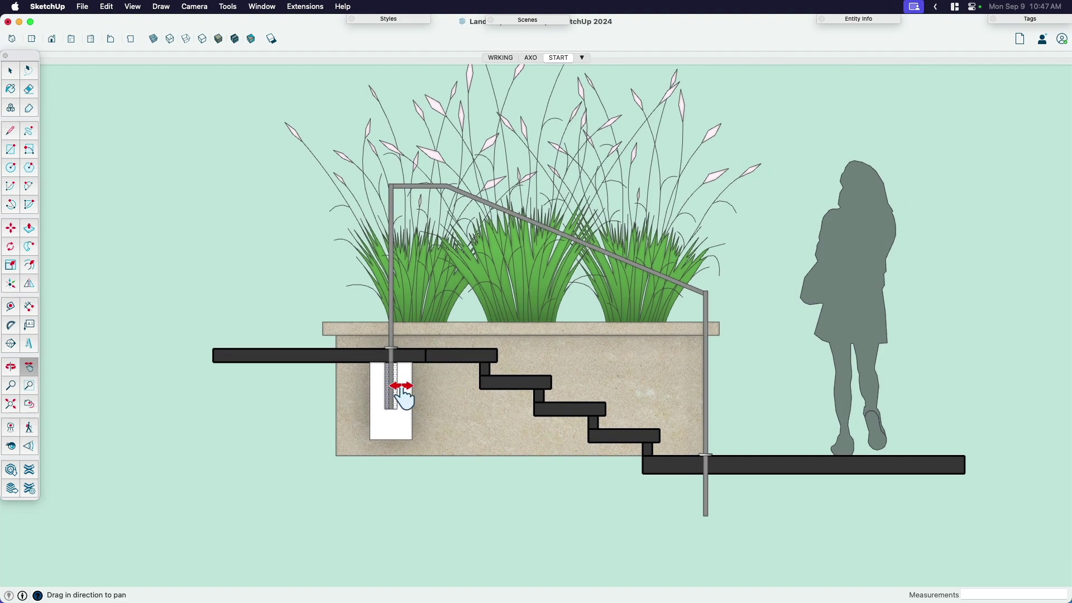
scroll(391, 404, "up", 8)
key("space")
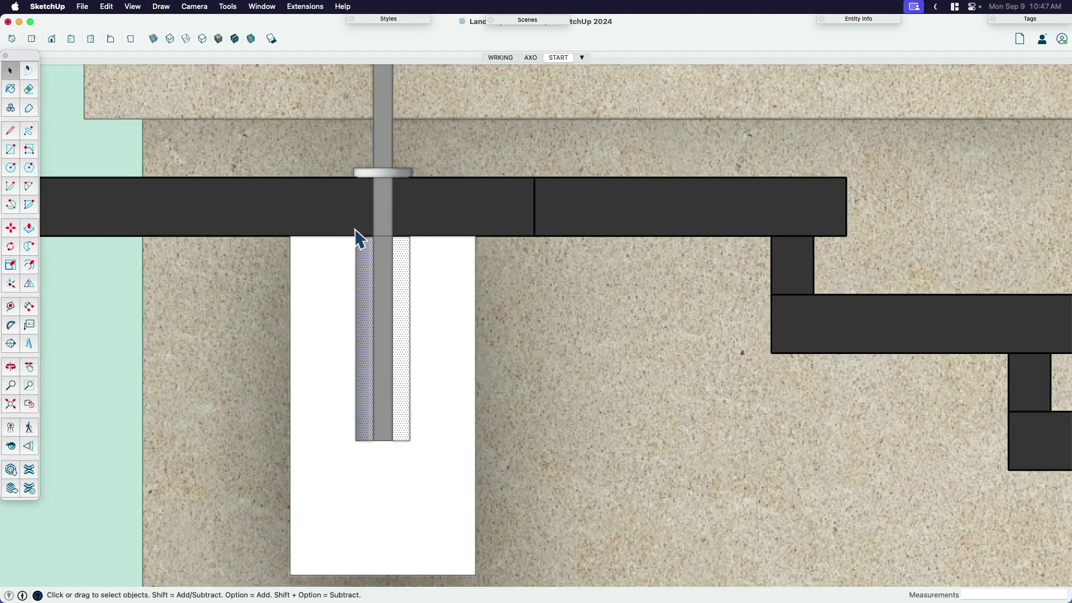
left_click(267, 6)
left_click(295, 317)
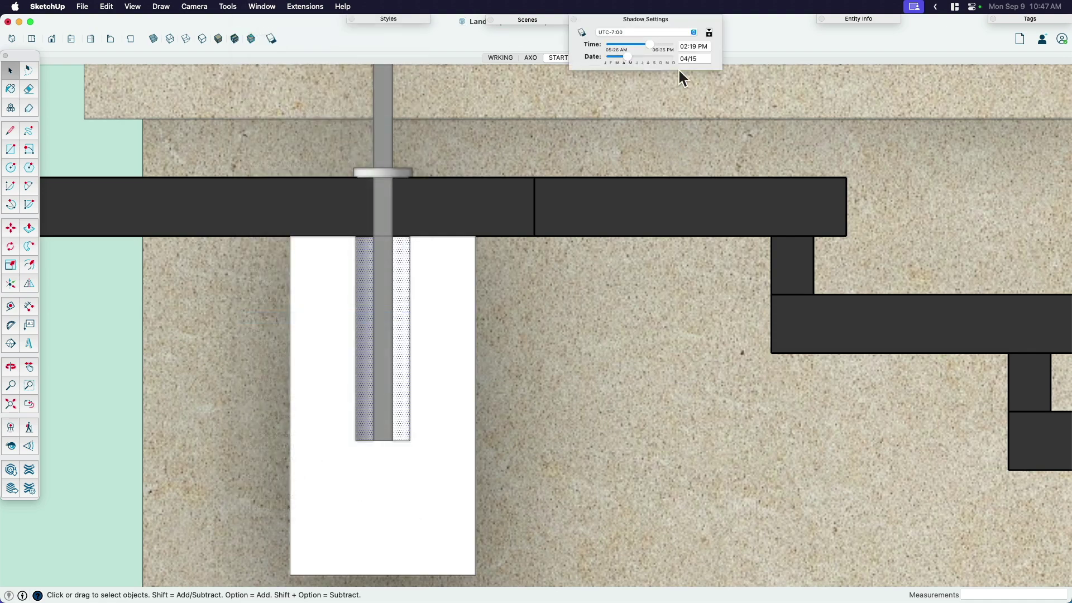
mouse_move(648, 47)
left_mouse_down()
mouse_move(629, 46)
mouse_move(639, 44)
left_mouse_up()
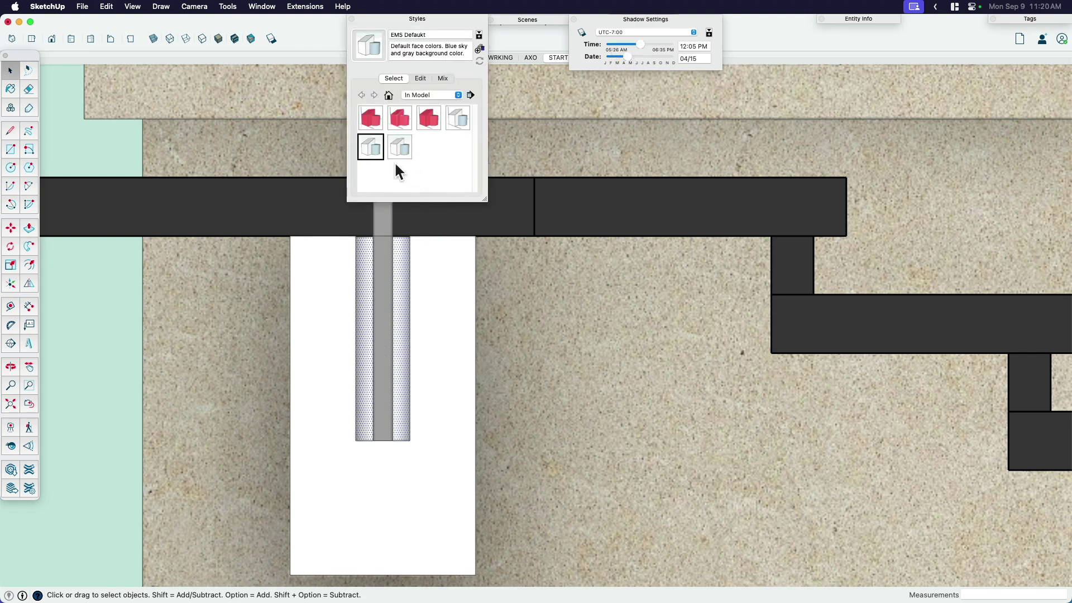
- Turn off ambient occlusion in the face settings of the current style
left_click(420, 78)
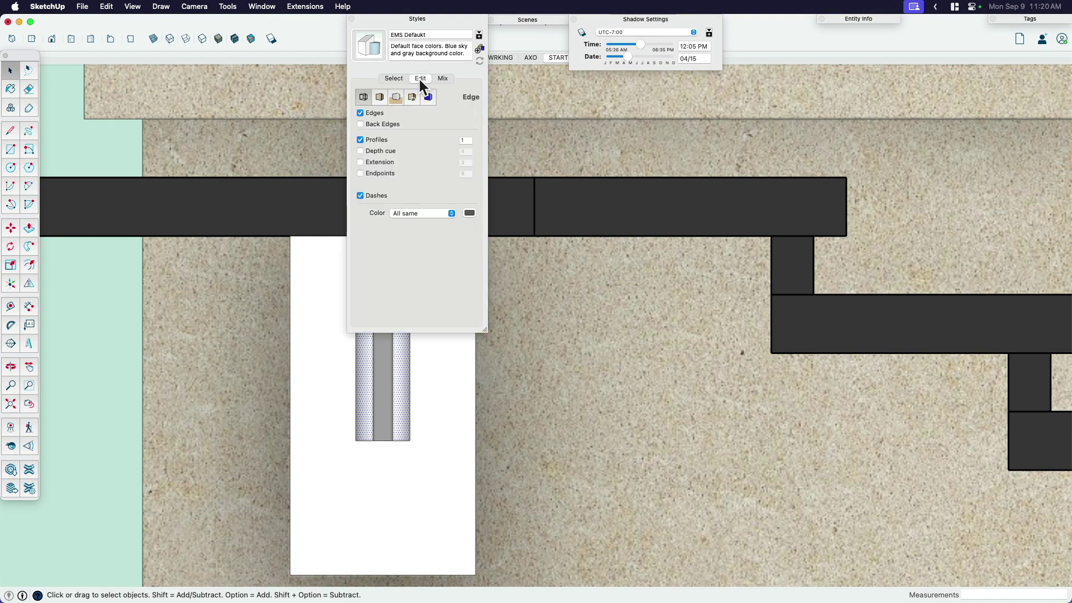
left_click(380, 98)
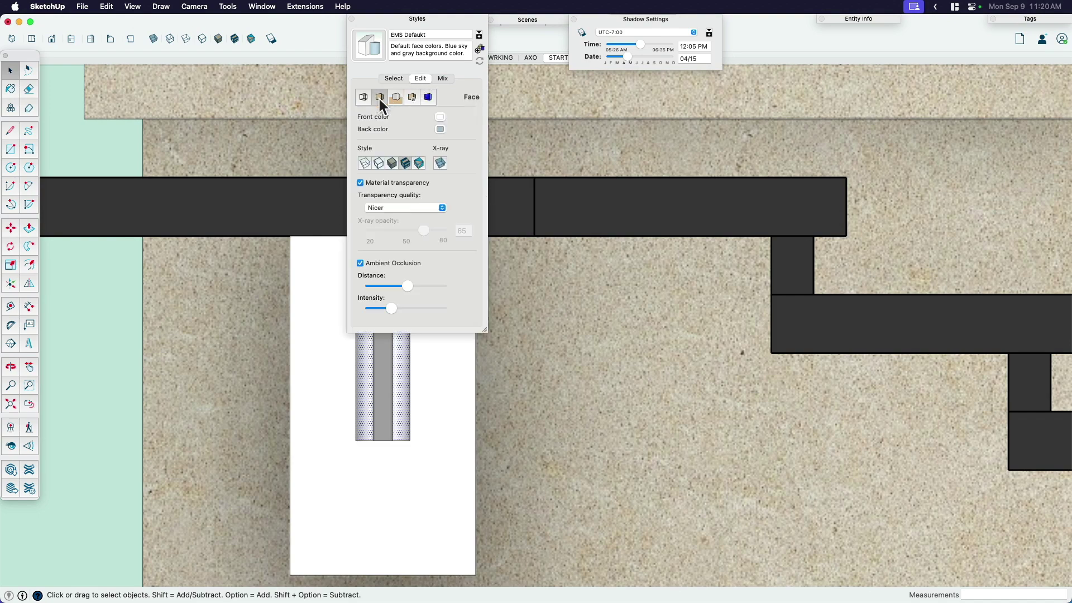
left_click(360, 262)
scroll(307, 342, "down", 5)
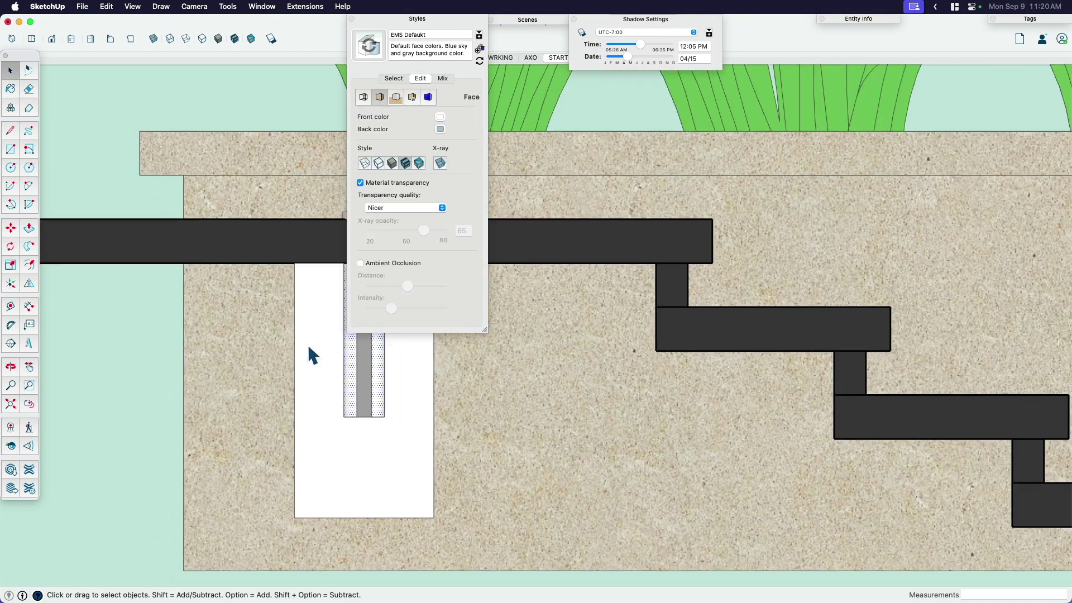
scroll(294, 334, "down", 3)
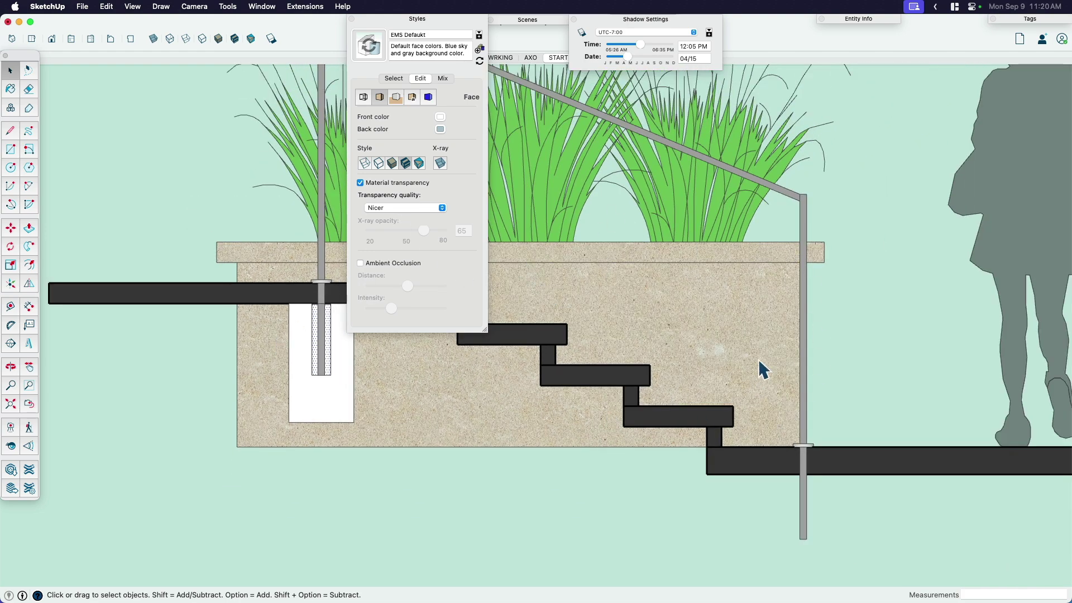
- Turn ambient occlusion back on and compare the hidden-line face style with the shaded textured one, ending on the textured style
left_click(360, 263)
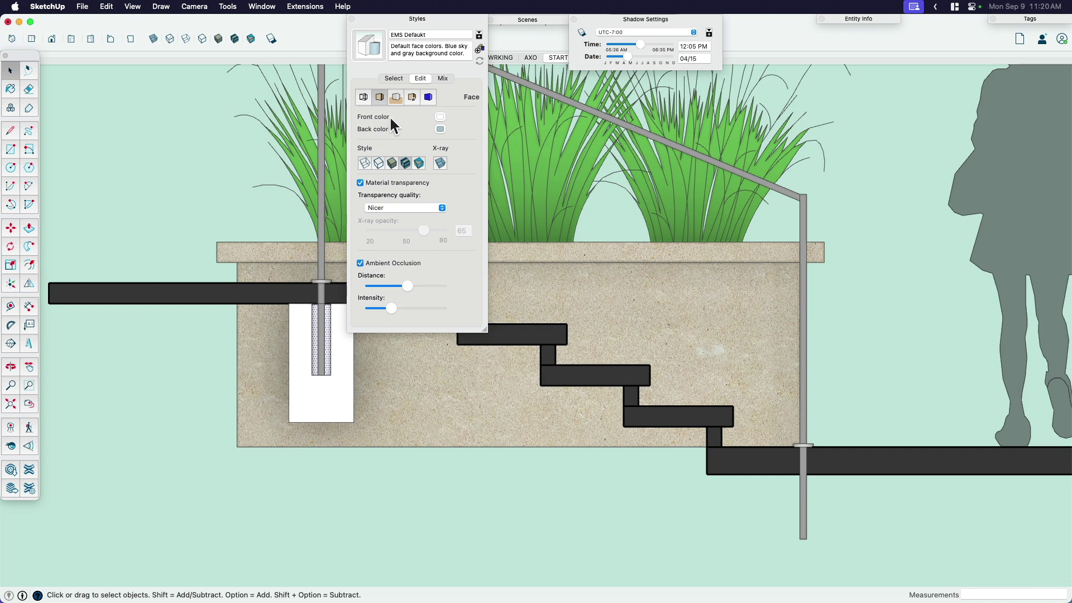
left_click(380, 163)
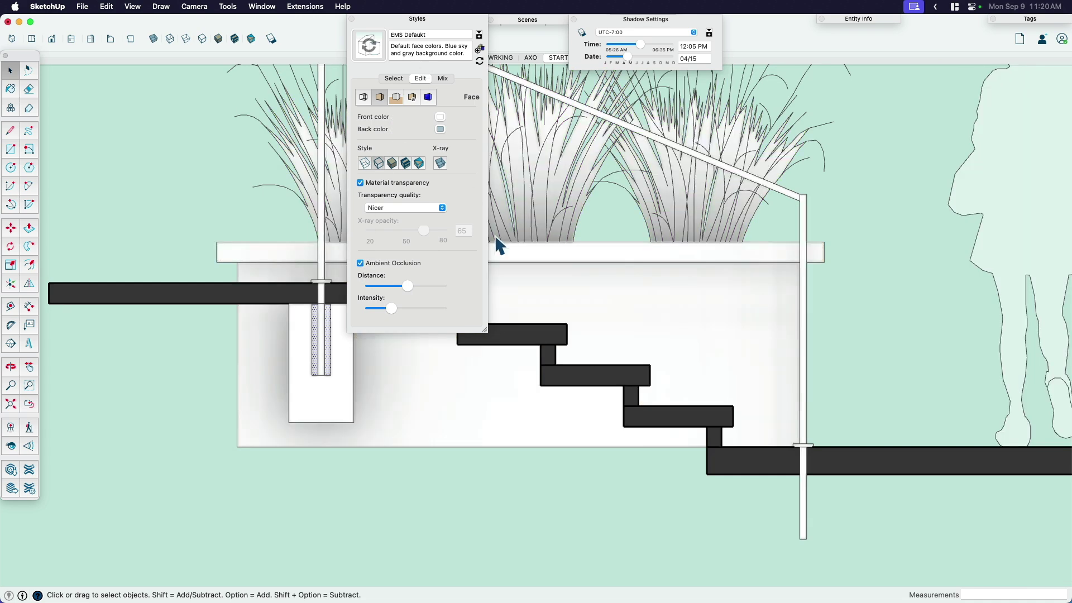
scroll(590, 349, "down", 2)
middle_click_drag(590, 349, 727, 428, "shift")
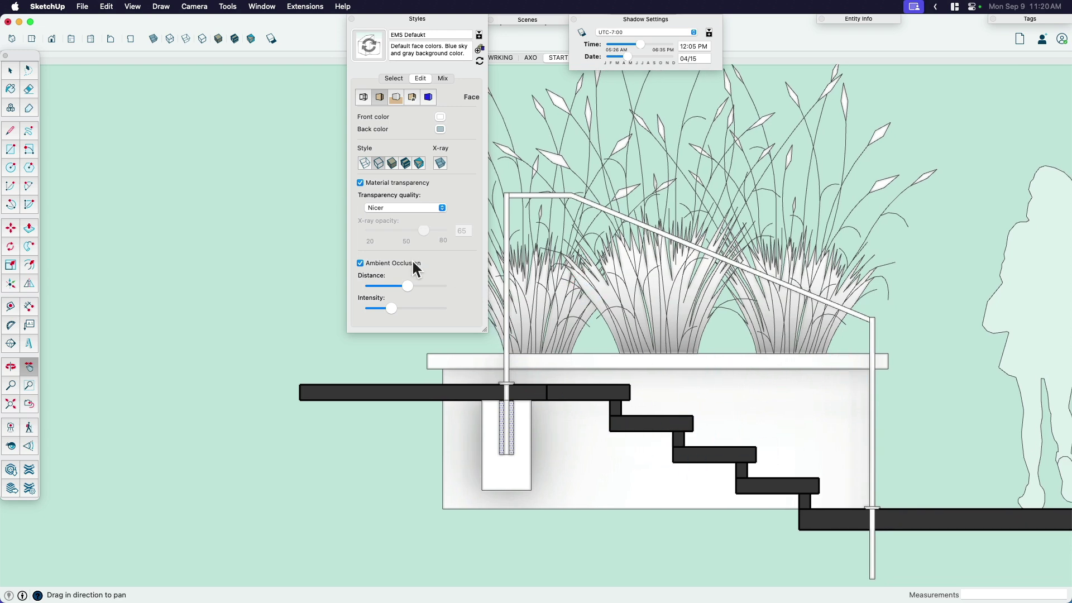
scroll(673, 446, "up", 5)
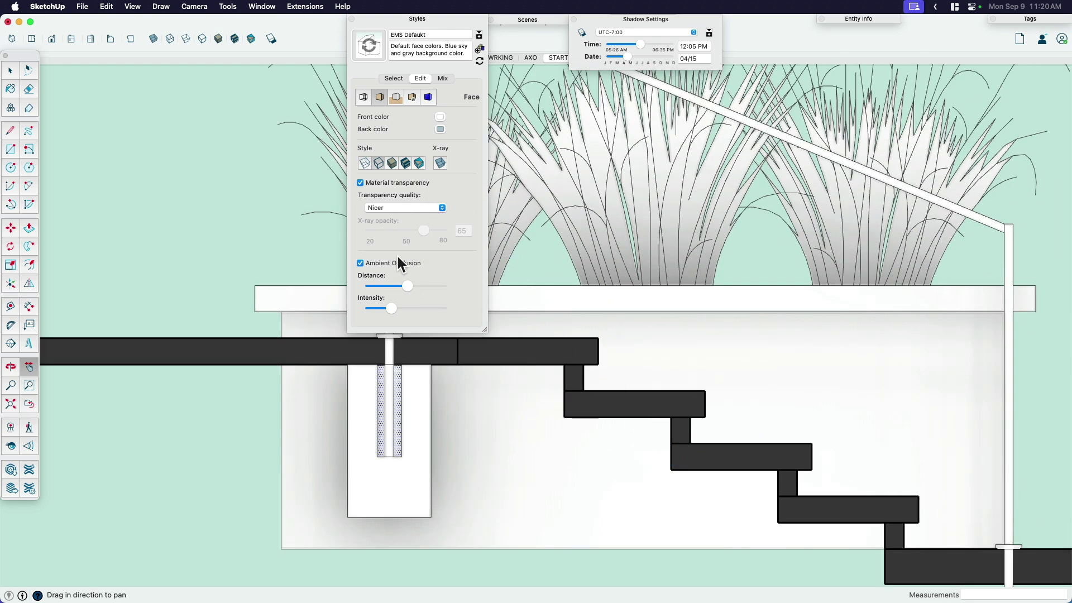
left_click(406, 163)
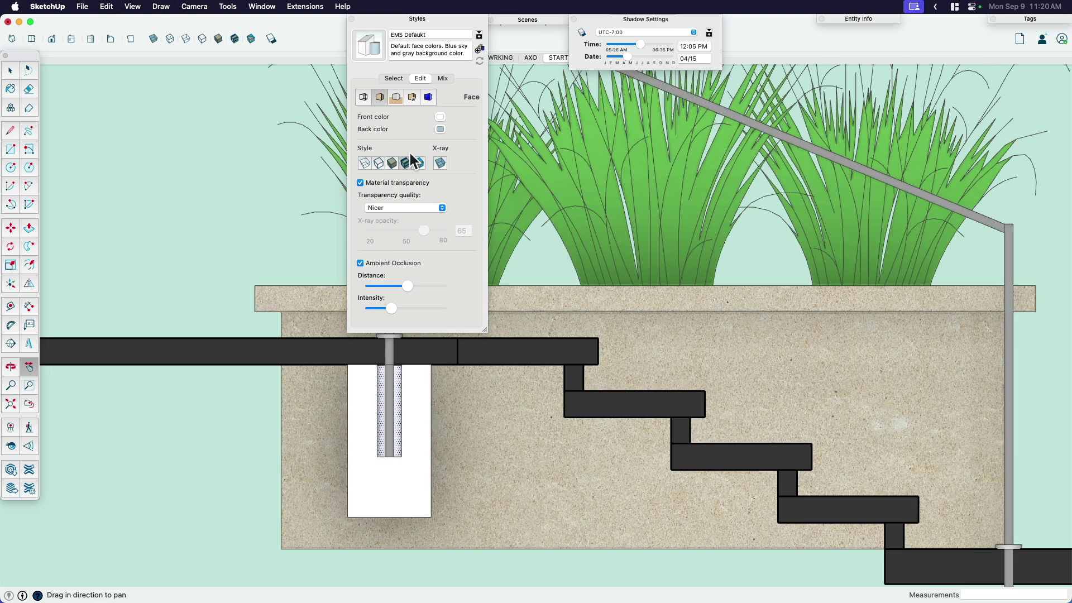
left_click(418, 20)
- Group the white footing block and its sleeve recess beneath the upper handrail post
left_click_drag(562, 367, 582, 262)
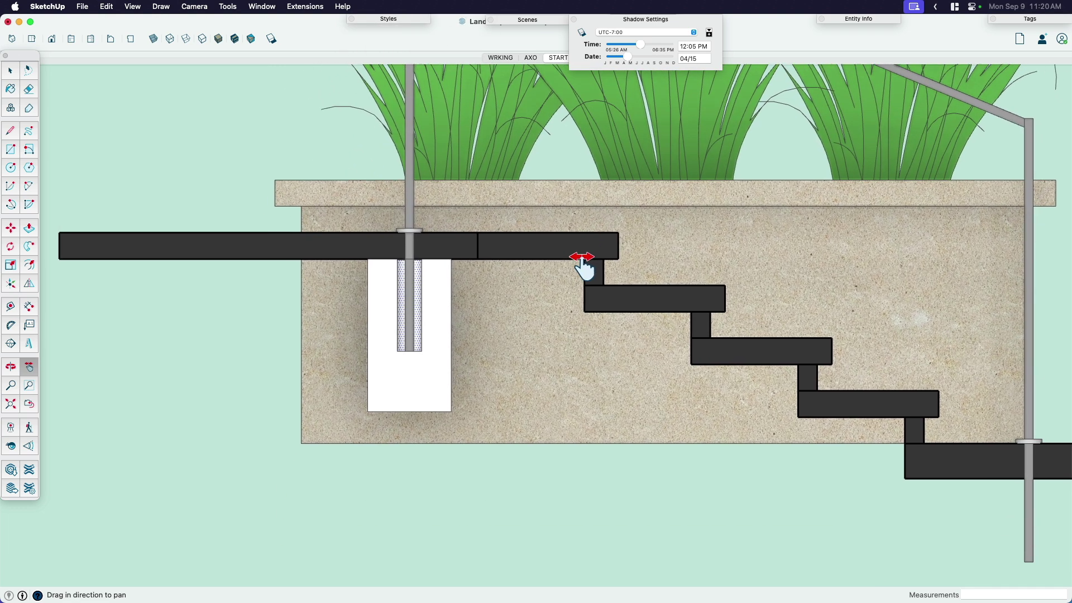
scroll(441, 368, "up", 3)
middle_click_drag(440, 364, 498, 368, "shift")
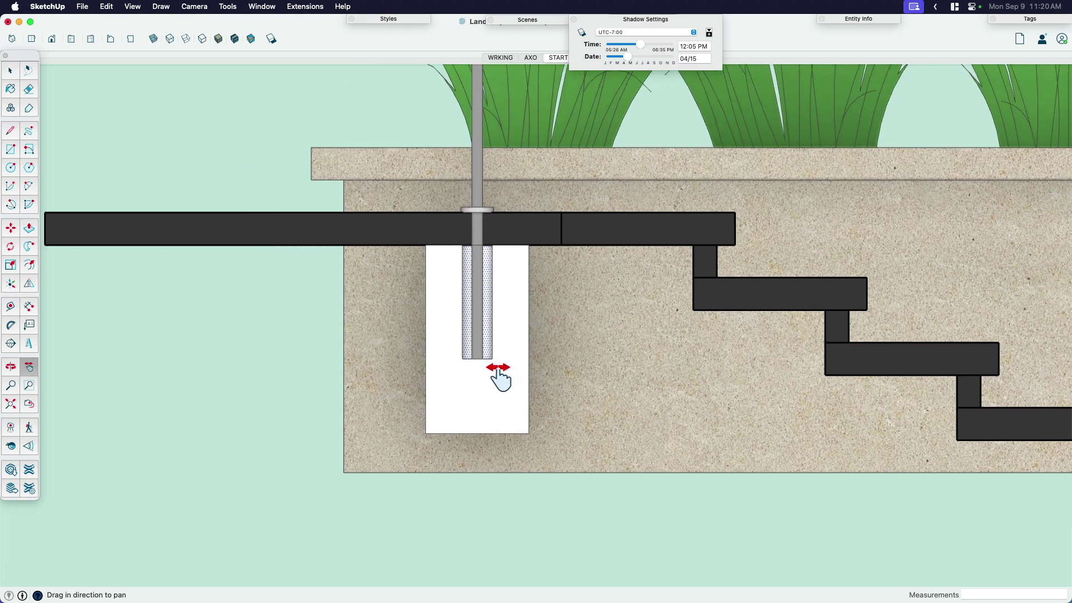
scroll(499, 380, "up", 2)
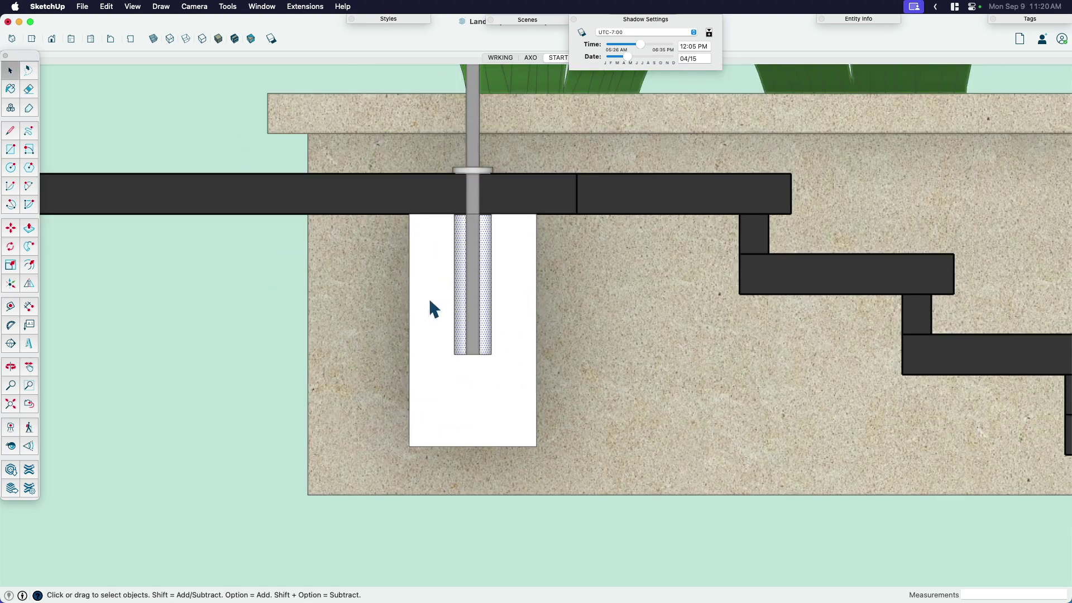
scroll(440, 260, "down", 1)
left_click_drag(403, 212, 564, 463)
key("super+g")
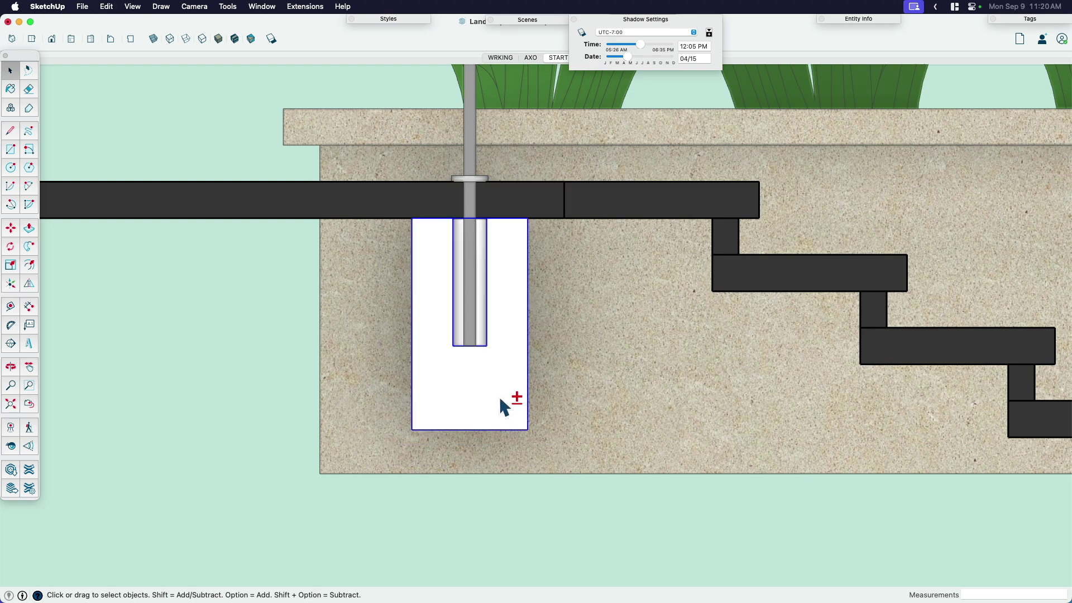
key("g")
key("Escape")
- Open the footing group and paint its front face with the concrete aggregate hatch from the Patterns material library
double_click(488, 379)
key("b")
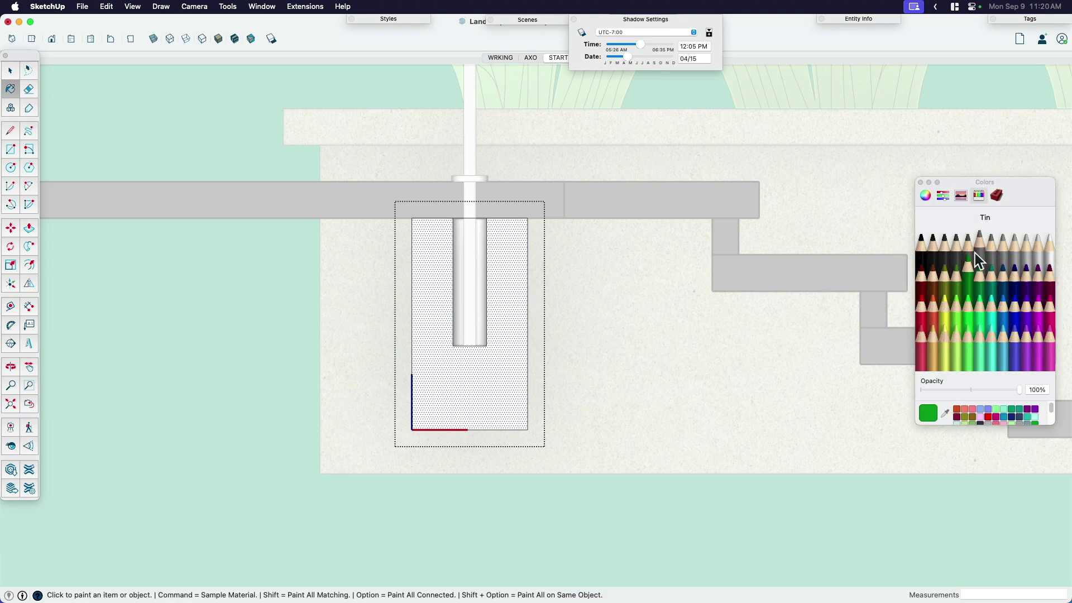
left_click_drag(1025, 202, 777, 222)
left_click(745, 216)
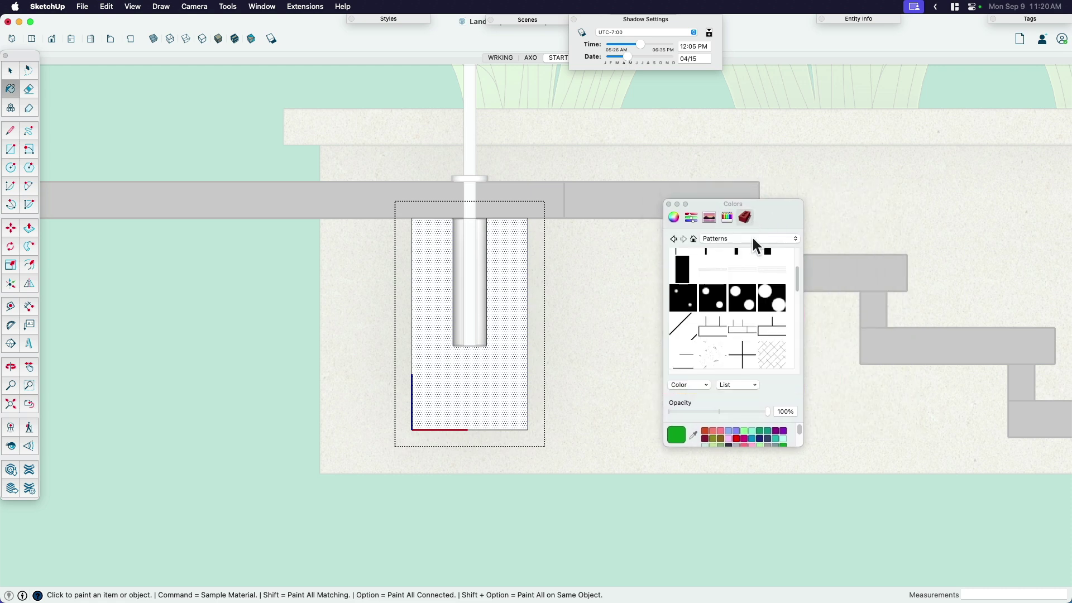
left_click(740, 241)
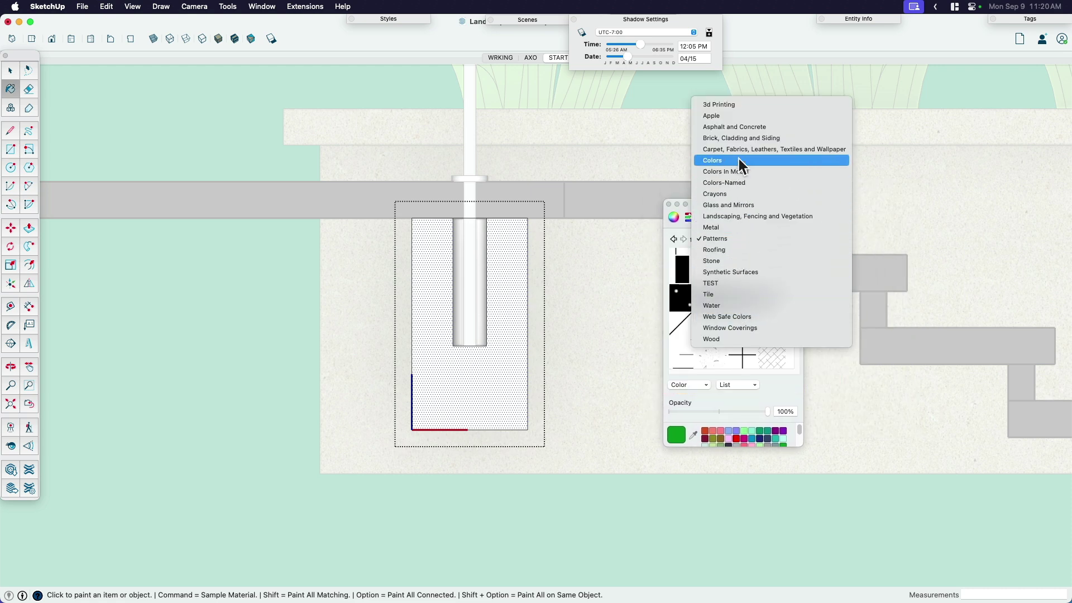
left_click(738, 239)
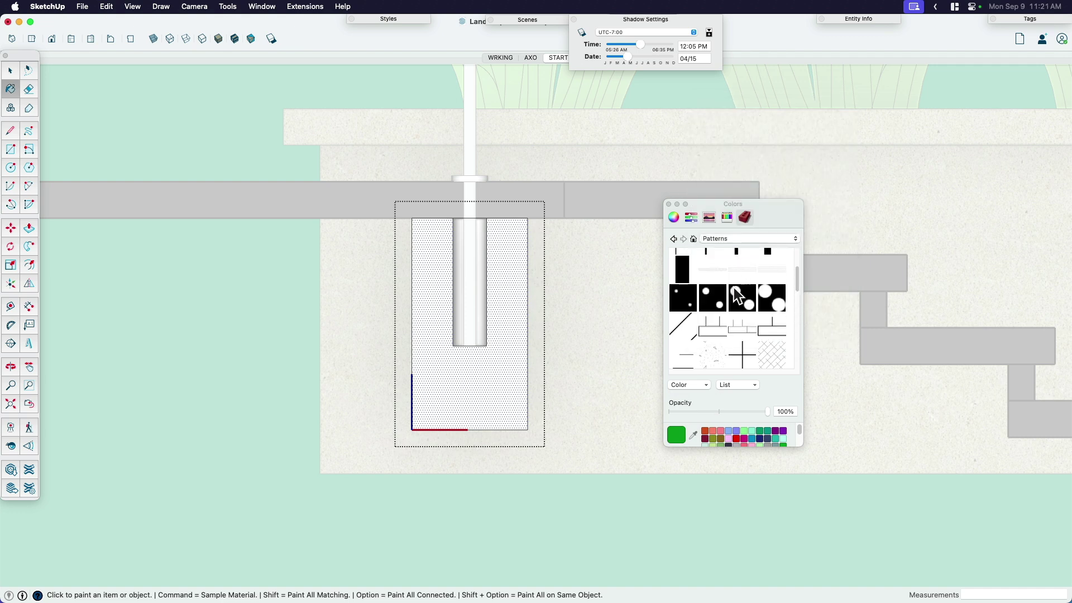
scroll(736, 292, "down", 5)
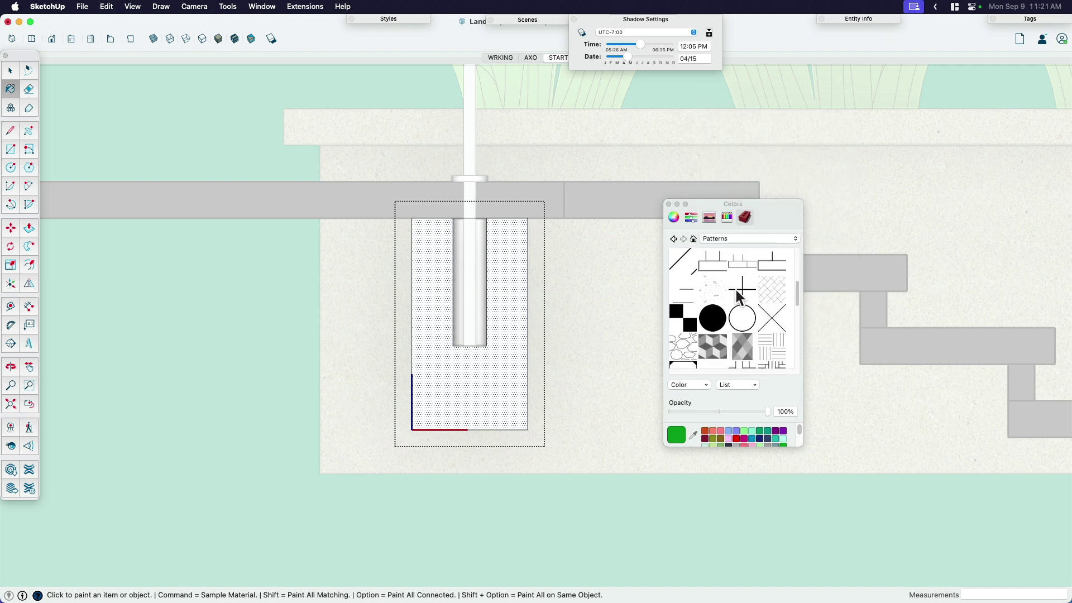
scroll(737, 293, "down", 6)
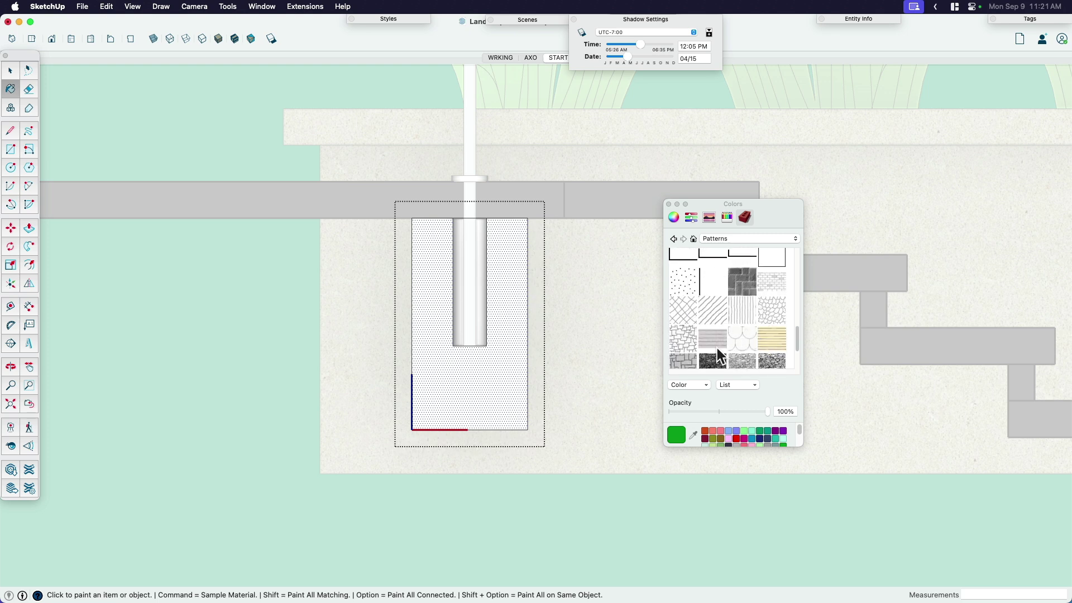
scroll(710, 321, "up", 5)
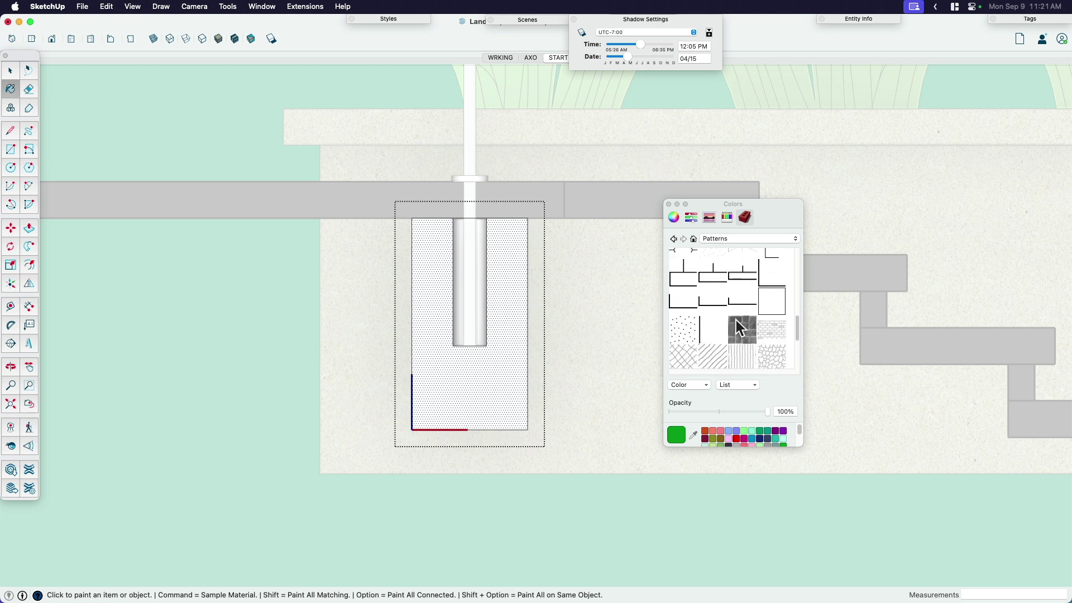
scroll(735, 317, "up", 5)
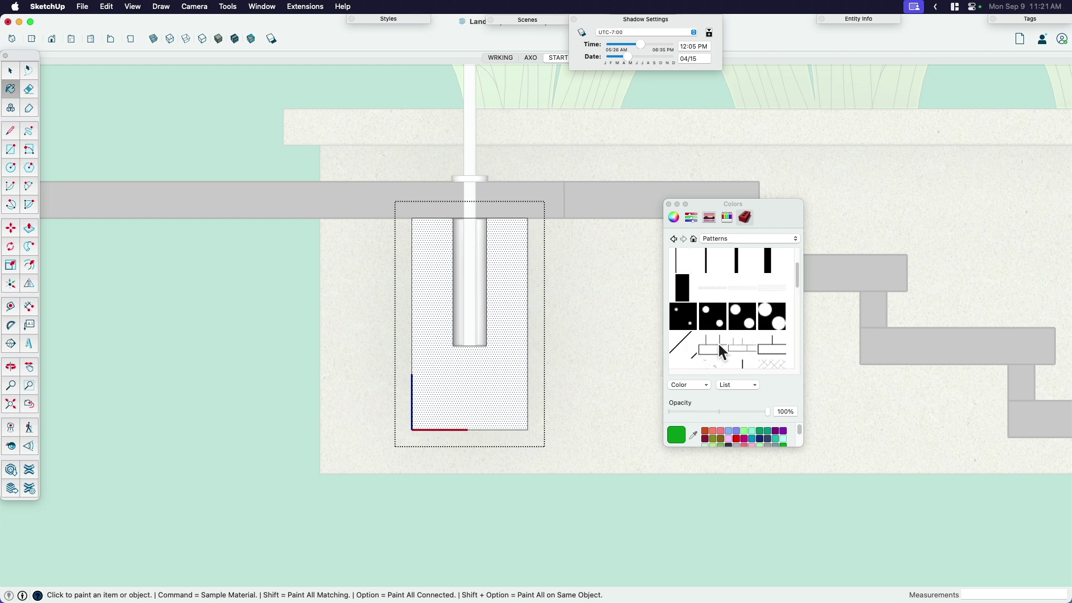
left_click(708, 349)
left_click(509, 352)
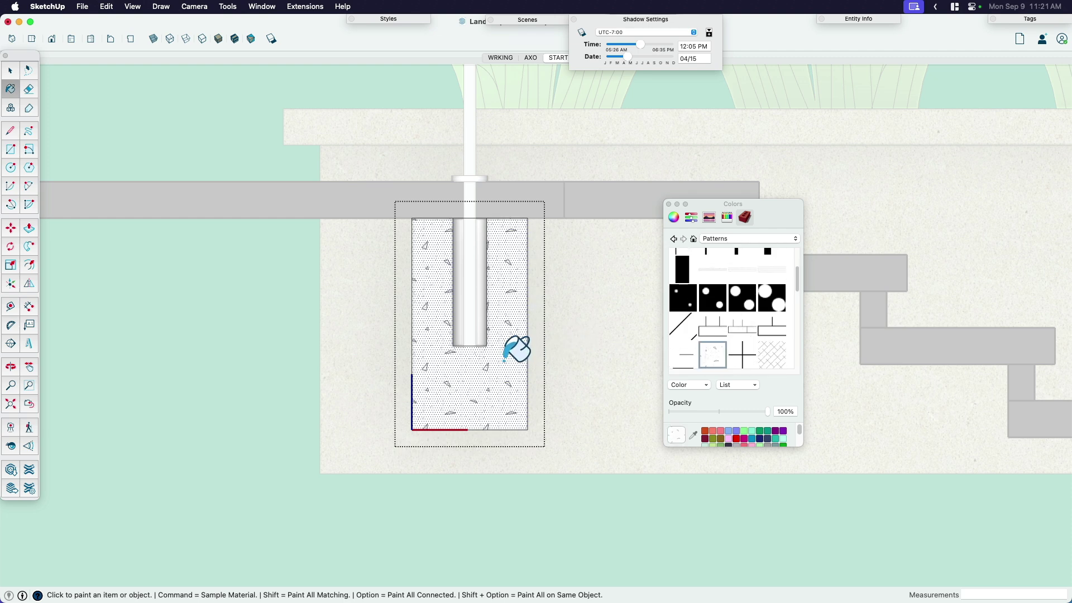
- Extend the concrete pattern to the outer side faces of the footing and leave the group
left_click(477, 321)
mouse_move(445, 330)
middle_mouse_down()
mouse_move(521, 359)
mouse_move(574, 342)
middle_mouse_up()
left_click(544, 341)
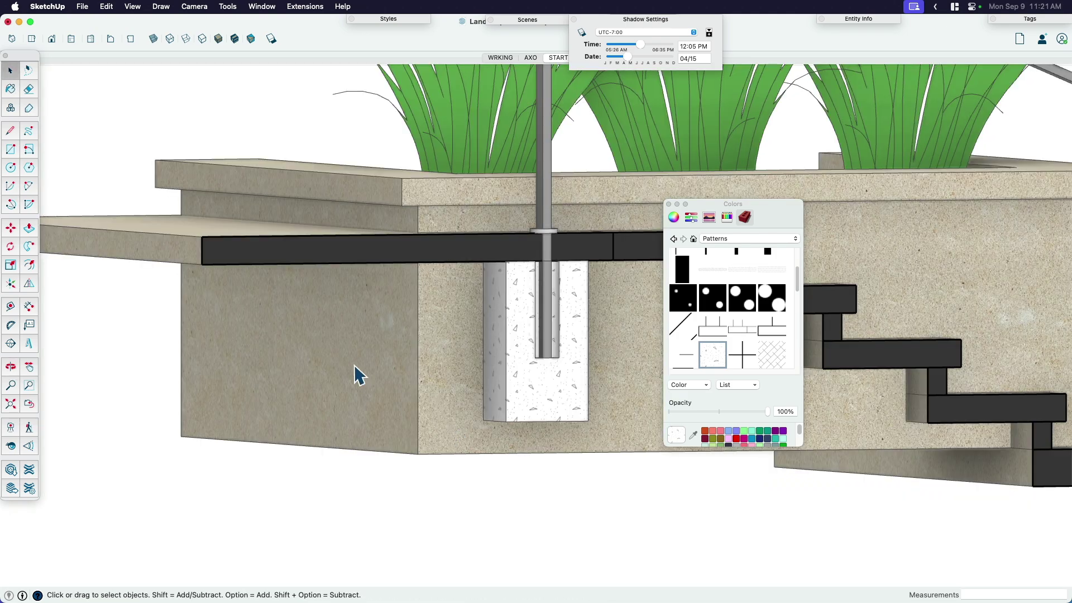
mouse_move(357, 375)
middle_mouse_down()
mouse_move(459, 370)
mouse_move(359, 376)
mouse_move(311, 342)
mouse_move(366, 383)
mouse_move(527, 352)
mouse_move(541, 366)
mouse_move(471, 374)
middle_mouse_up()
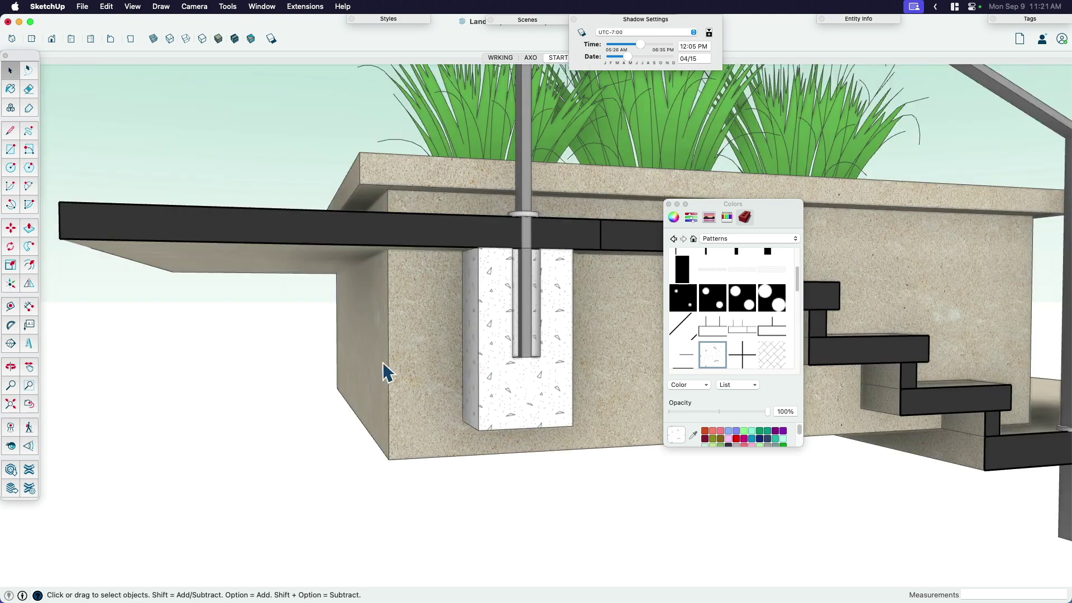
- Cut the patterned footing group from beneath the upper handrail post
scroll(384, 364, "down", 4)
middle_click_drag(386, 369, 429, 387)
left_click(428, 390)
scroll(397, 385, "down", 4)
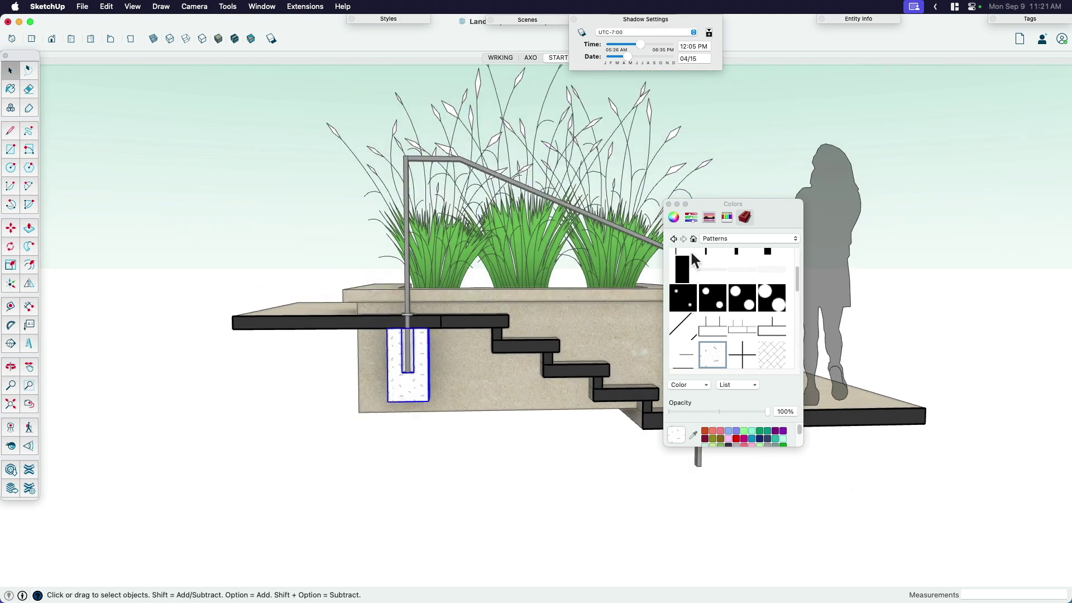
left_click_drag(772, 212, 1029, 252)
scroll(422, 400, "up", 3)
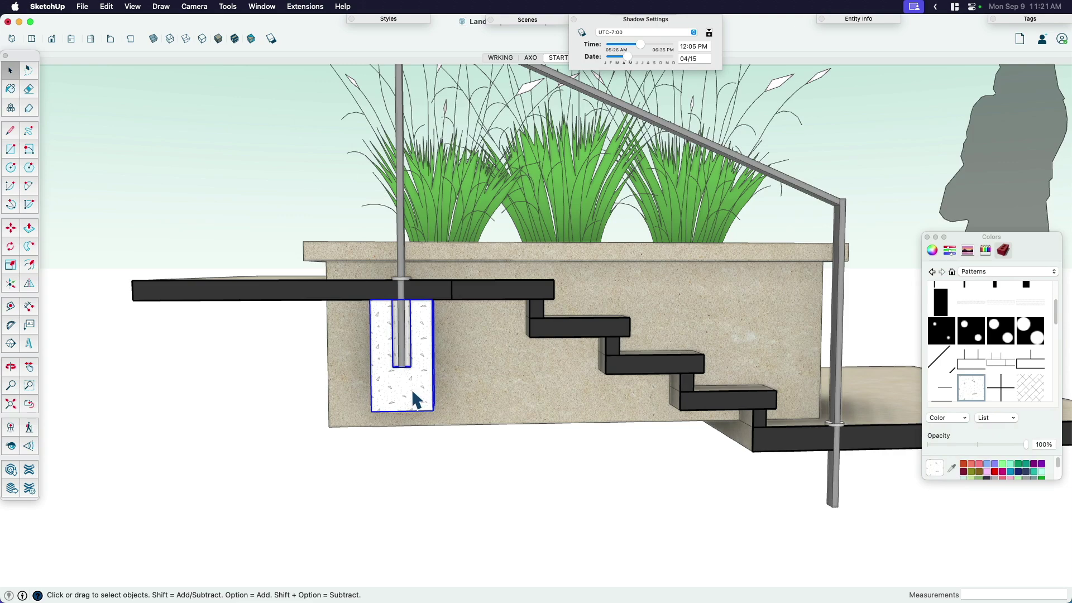
key("Delete")
- Paste the footing in place inside the handrail's post component so both posts receive a footing, and close the component
left_click(403, 364)
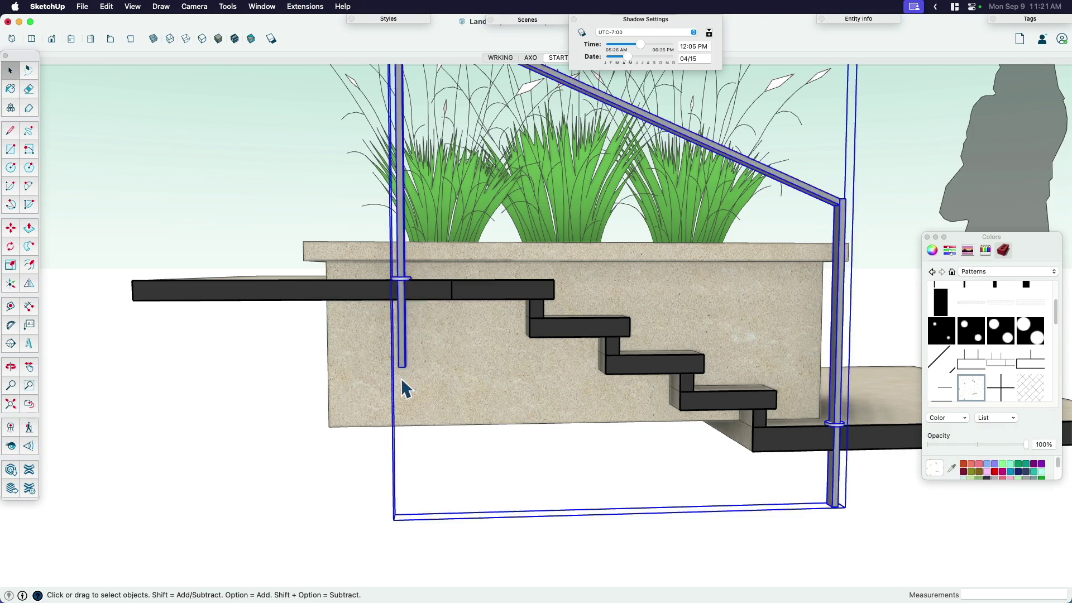
middle_click_drag(401, 380, 403, 417, "shift")
scroll(403, 416, "down", 2)
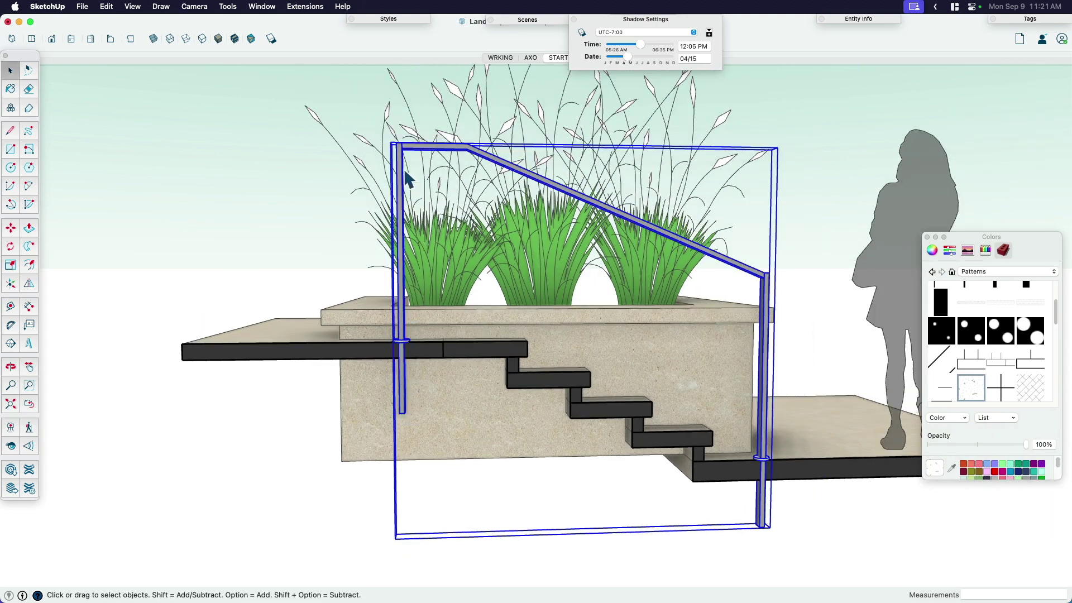
double_click(406, 407)
left_click(406, 402)
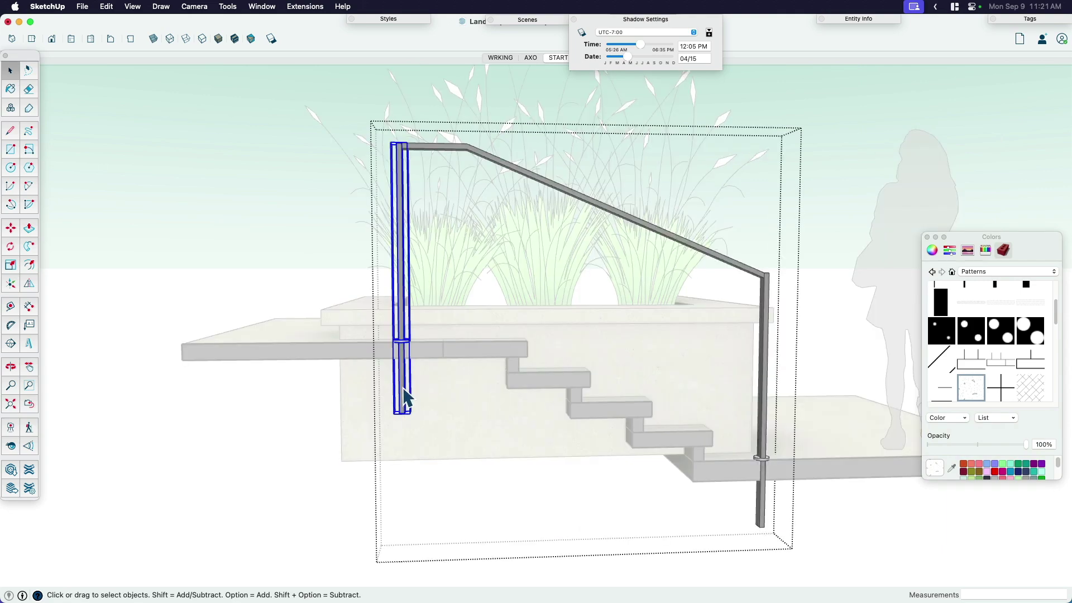
double_click(406, 398)
left_click(406, 392)
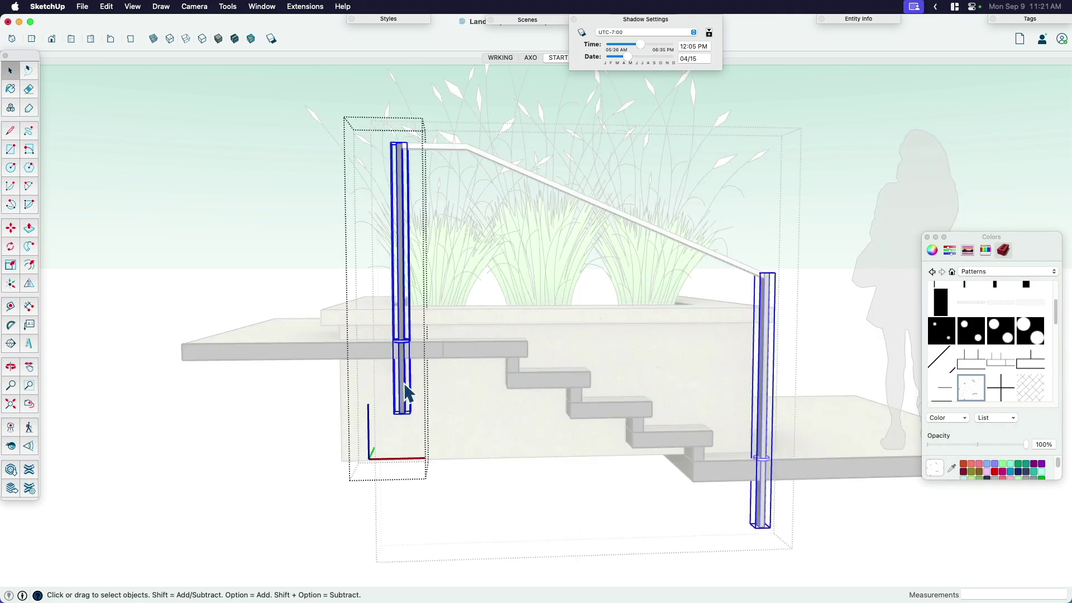
left_click(106, 6)
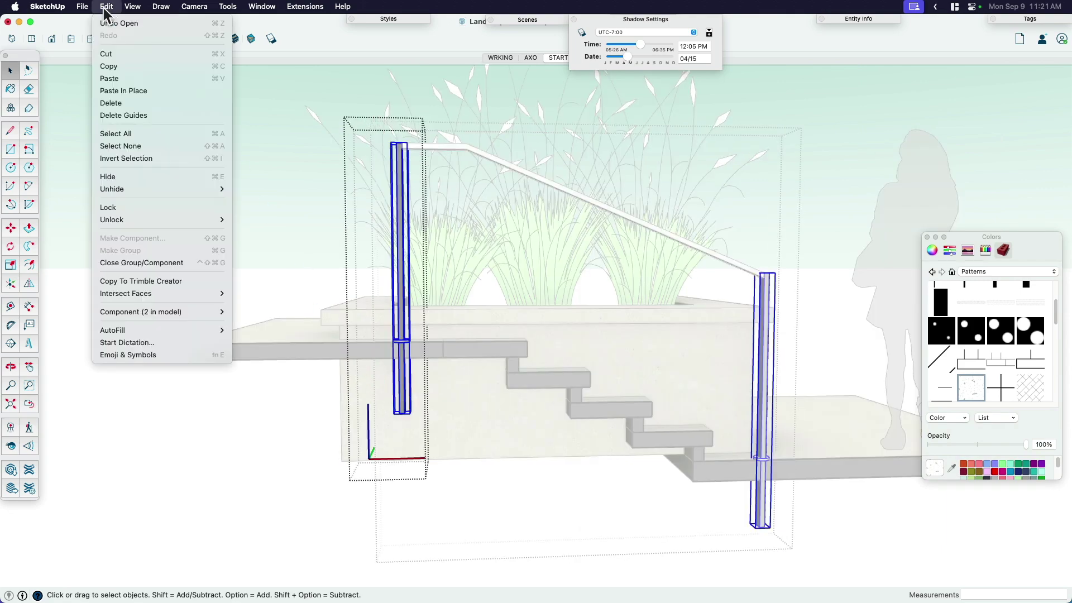
left_click(120, 90)
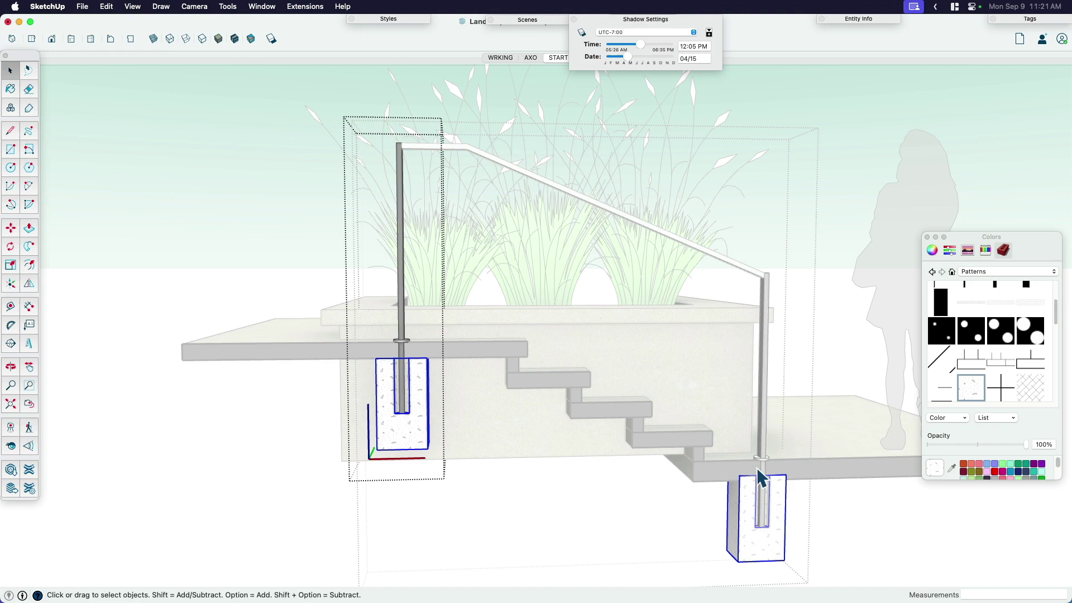
left_click(283, 460)
left_click(290, 448)
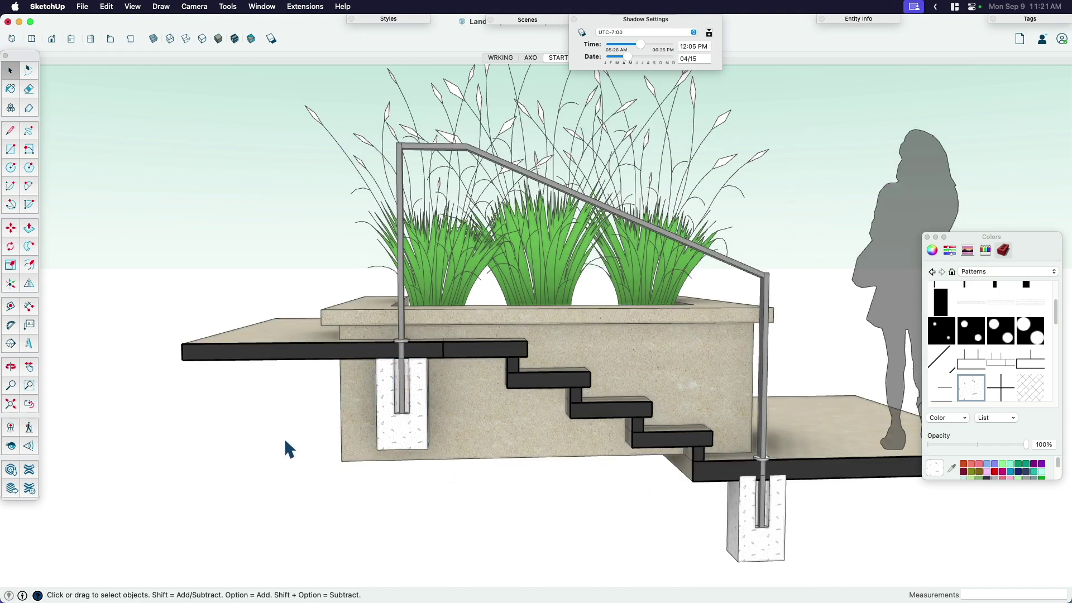
- Undo pasting the concrete footing into the post component and exit the handrail group
middle_click_drag(352, 438, 481, 370)
scroll(480, 370, "up", 1)
key("h")
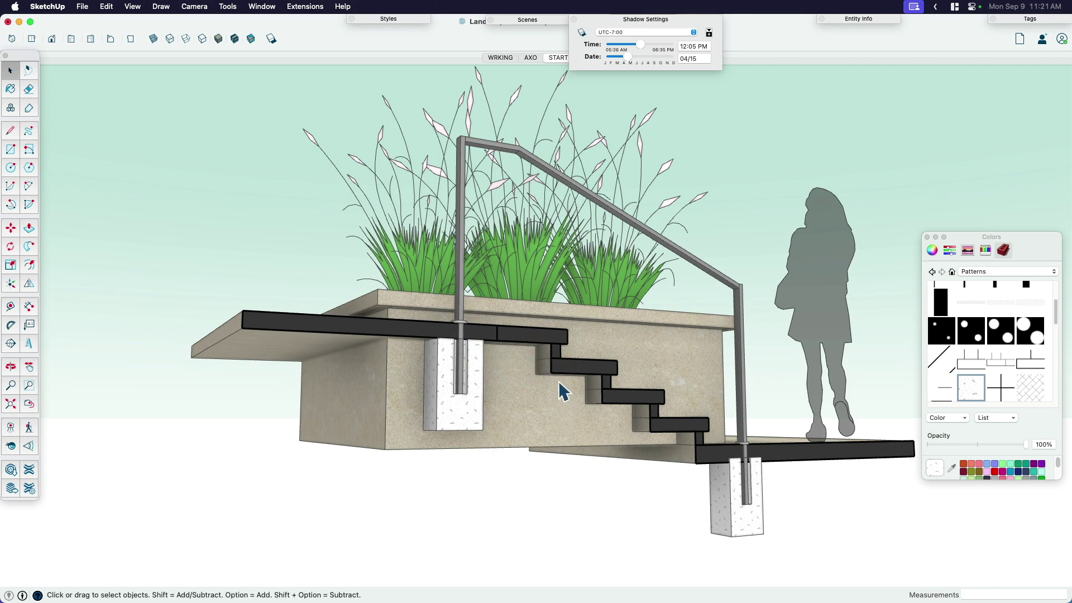
key("h")
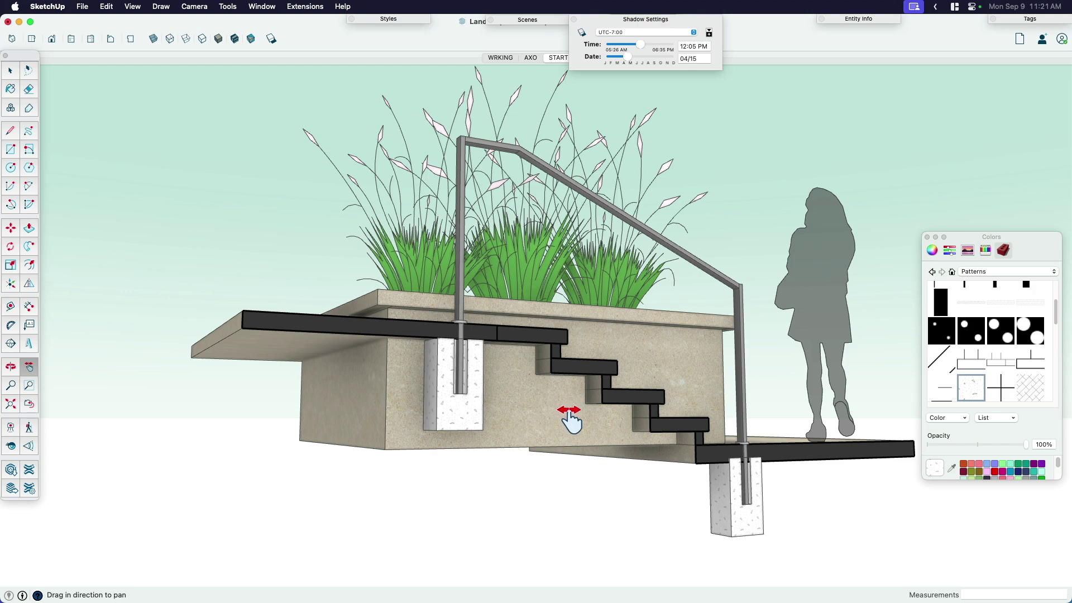
mouse_move(546, 412)
middle_mouse_down()
mouse_move(318, 438)
mouse_move(498, 411)
mouse_move(568, 424)
mouse_move(531, 412)
middle_mouse_up()
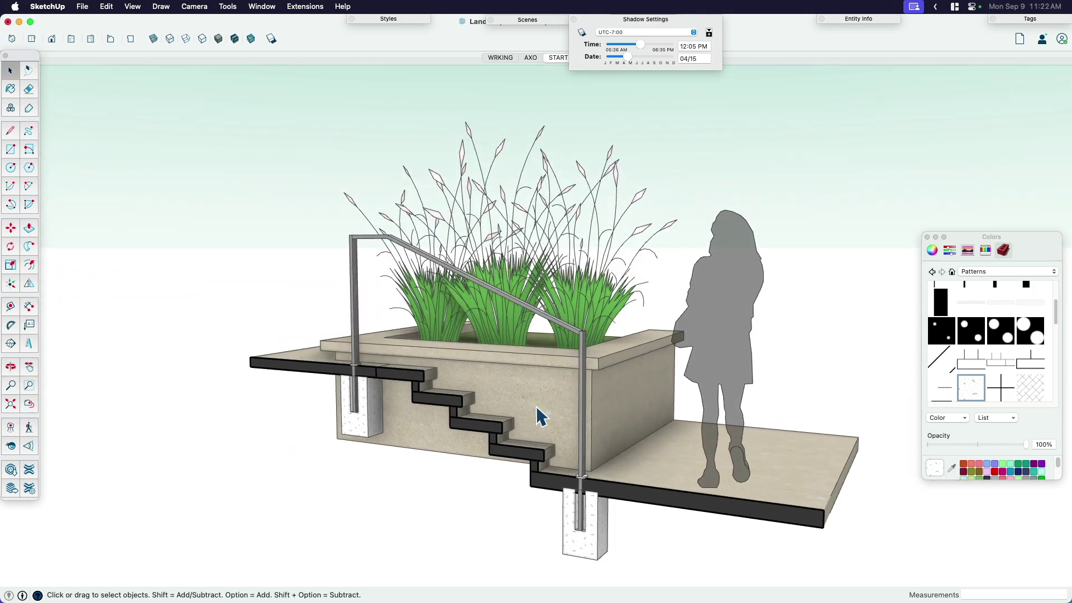
key("super+z")
key("super+z")
key("super+z")
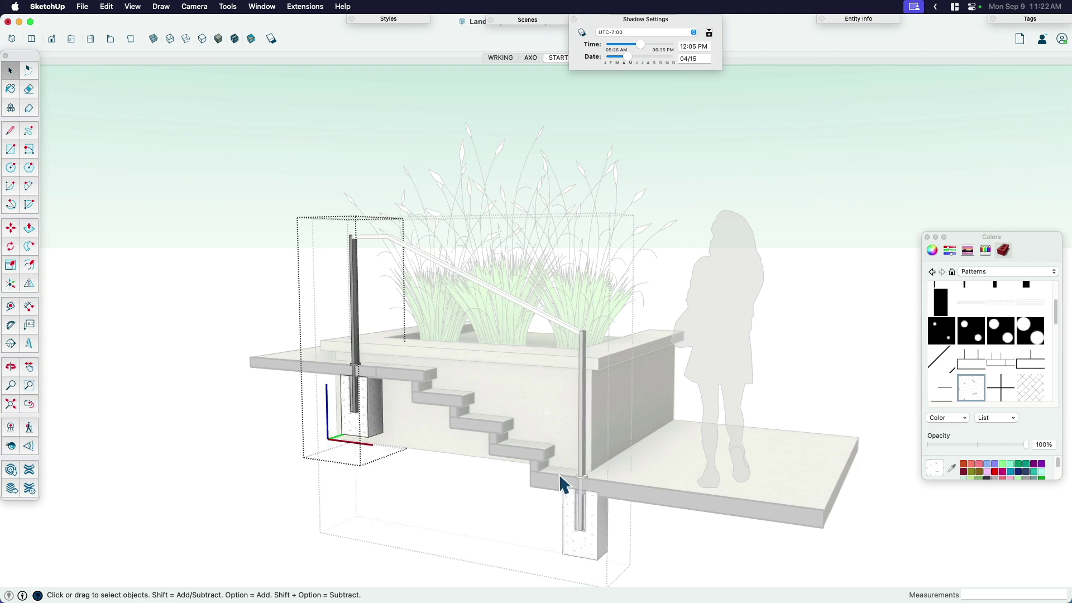
left_click(285, 487)
left_click(273, 480)
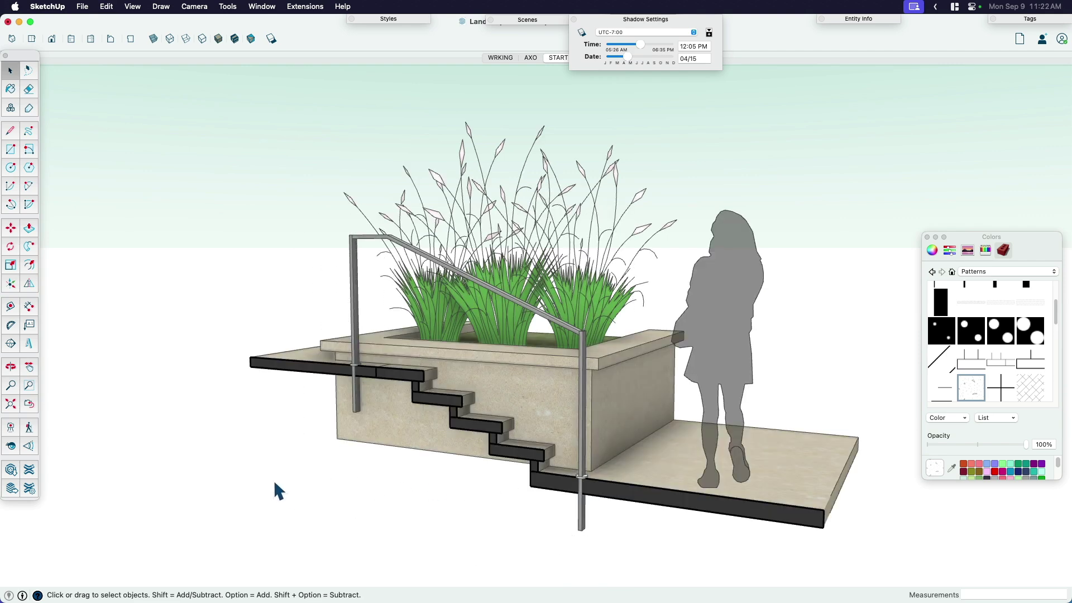
- Display the hidden objects and unhide the subsurface group beneath the stairs
key("alt+h")
left_click(353, 472)
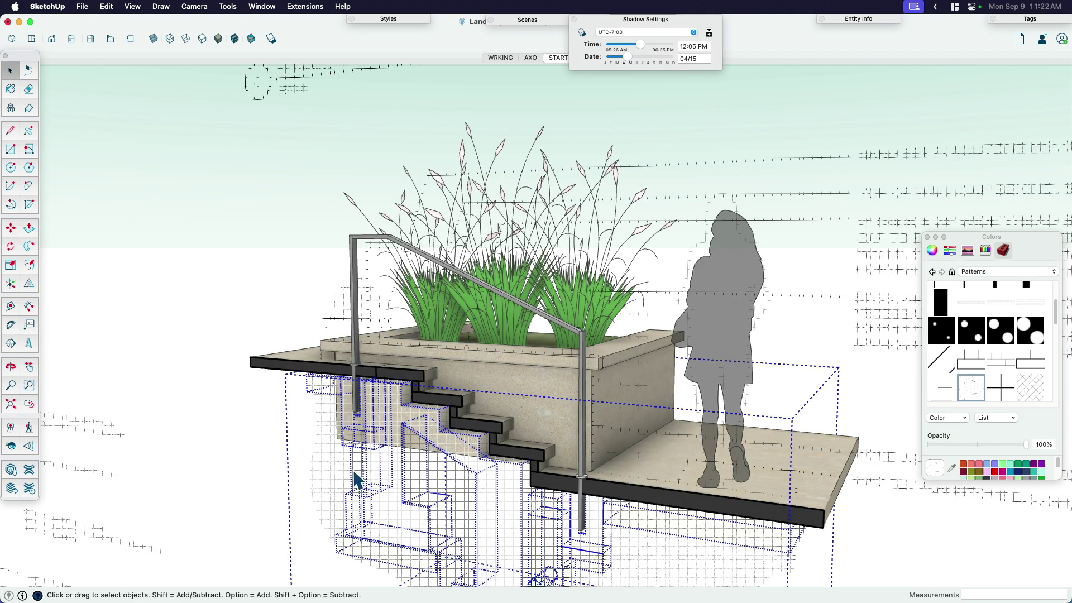
right_click(375, 475)
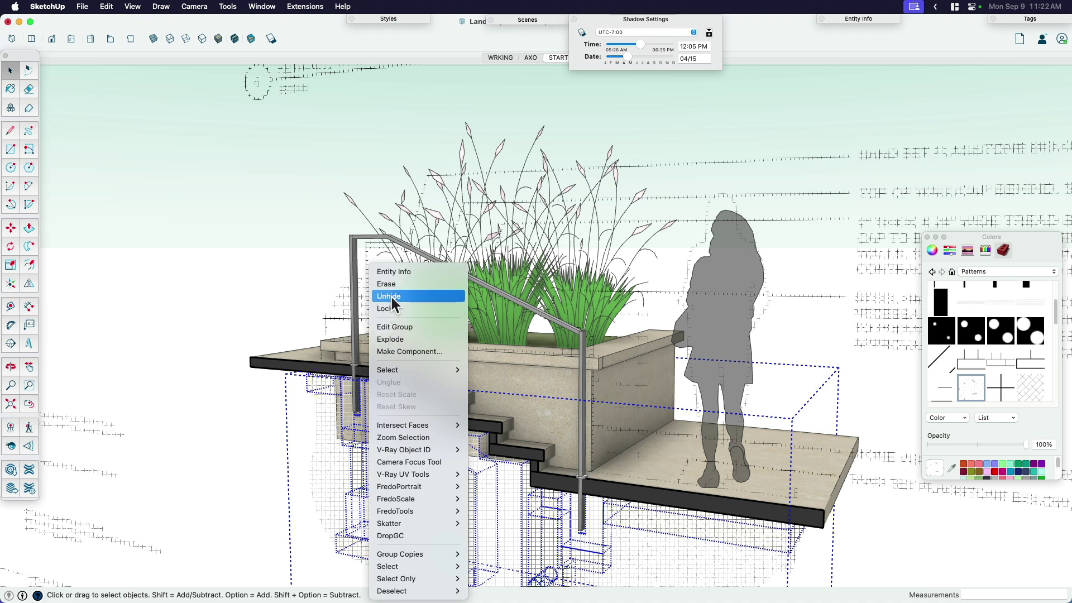
left_click(391, 296)
- Open the subsurface group, unhide the nested hidden fill group, then close the group and turn off the hidden-object display
double_click(359, 462)
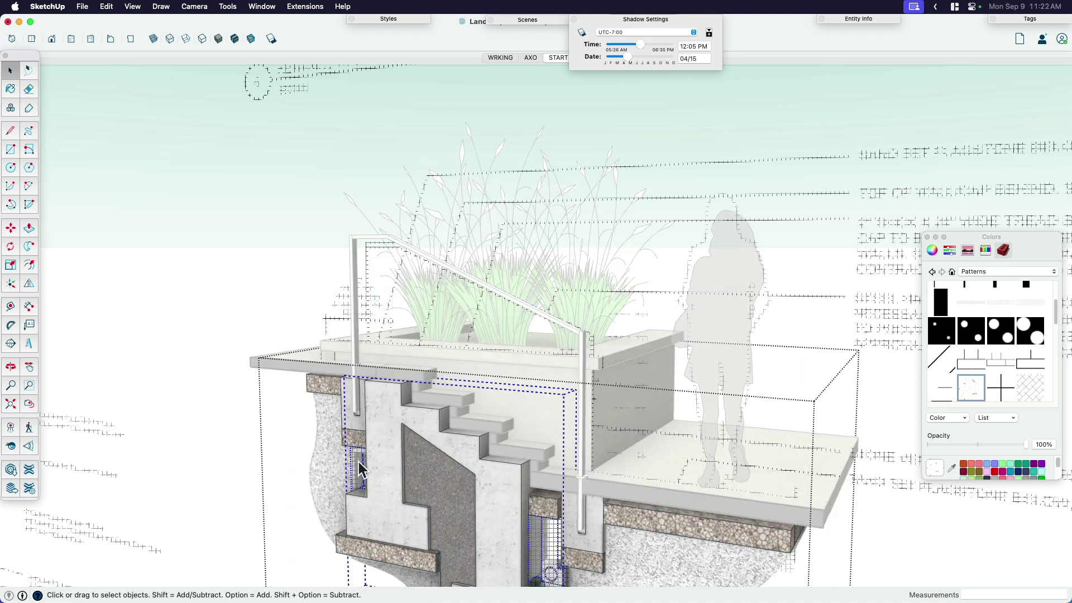
right_click(358, 461)
left_click(392, 278)
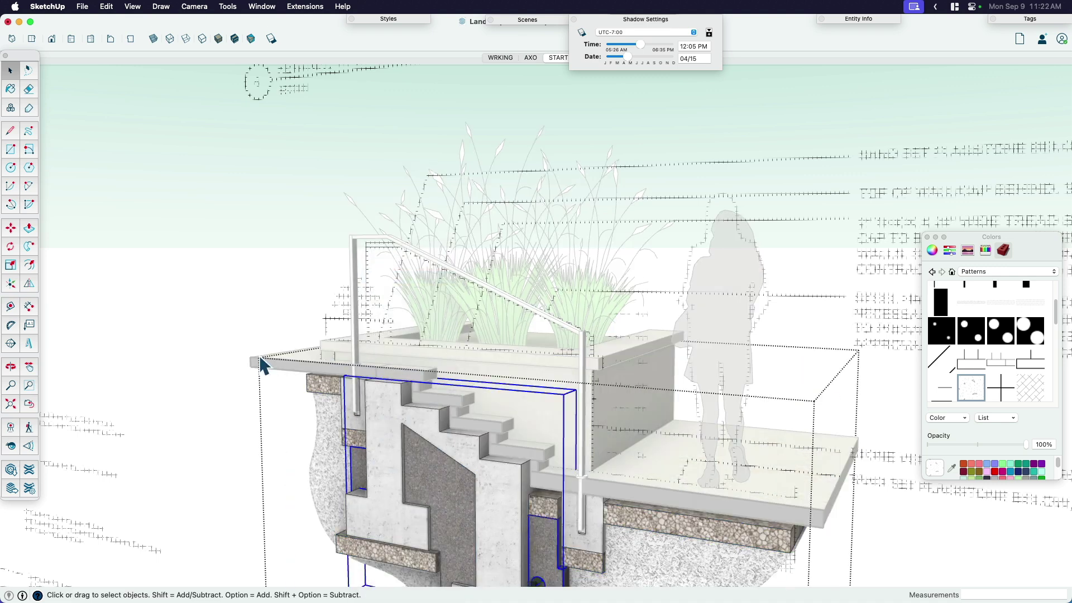
left_click(244, 300)
middle_click_drag(246, 300, 411, 296)
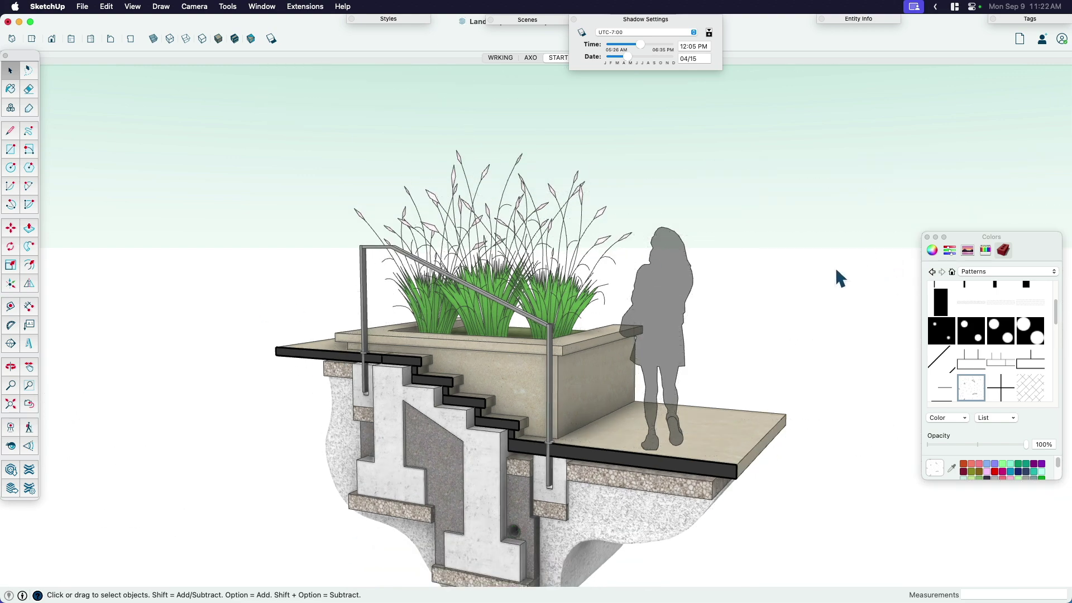
- Examine the restored subsurface layers and handrail footings from an angled view
scroll(615, 329, "down", 2)
middle_click_drag(615, 330, 564, 385)
scroll(555, 430, "up", 3)
scroll(491, 427, "down", 2)
middle_click_drag(491, 427, 578, 375)
scroll(508, 419, "down", 1)
scroll(575, 357, "up", 5)
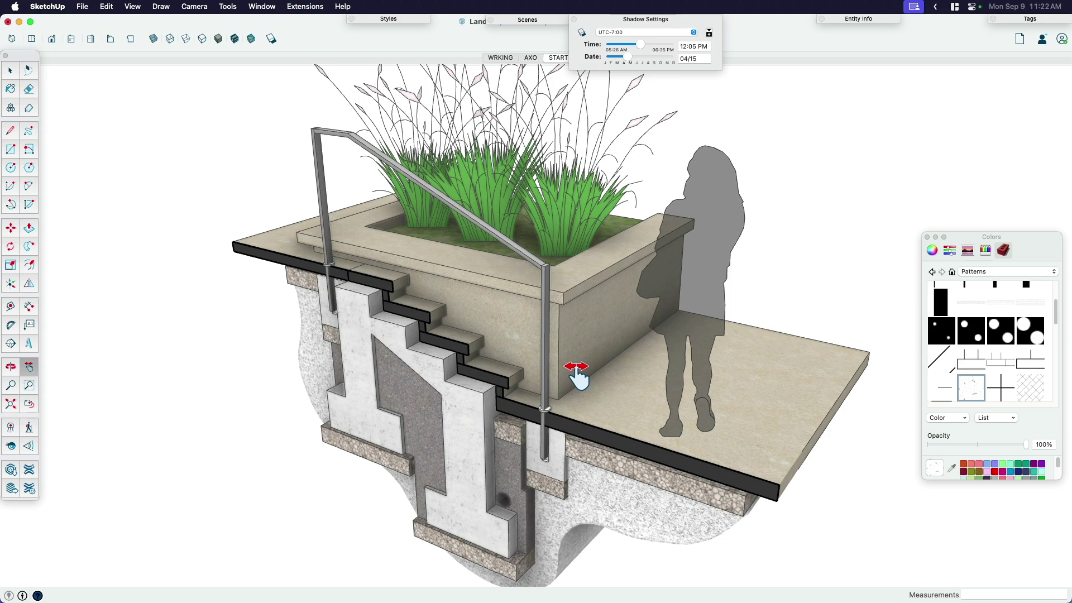
- Show the stair section in a front elevation with parallel projection and the whole detail in frame
key("super+3")
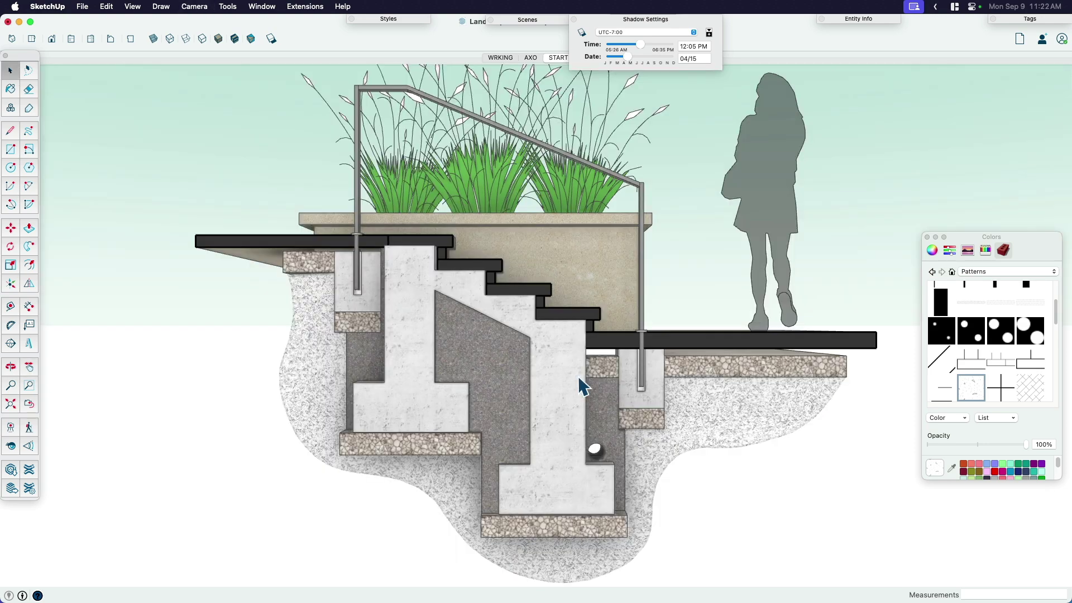
scroll(558, 360, "down", 2)
middle_click_drag(537, 336, 536, 387, "shift")
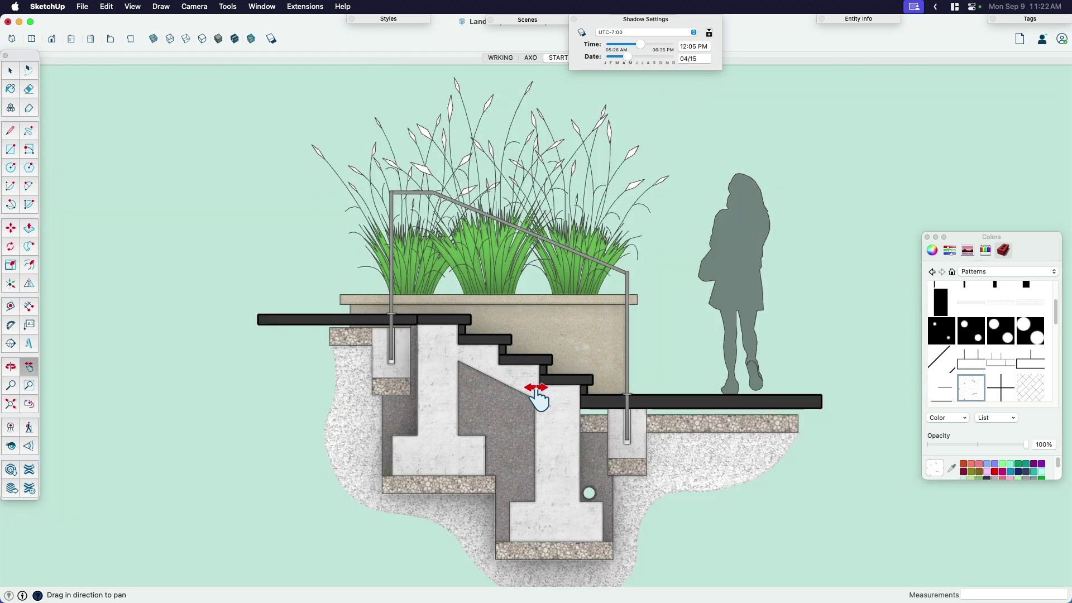
left_click_drag(538, 395, 541, 371)
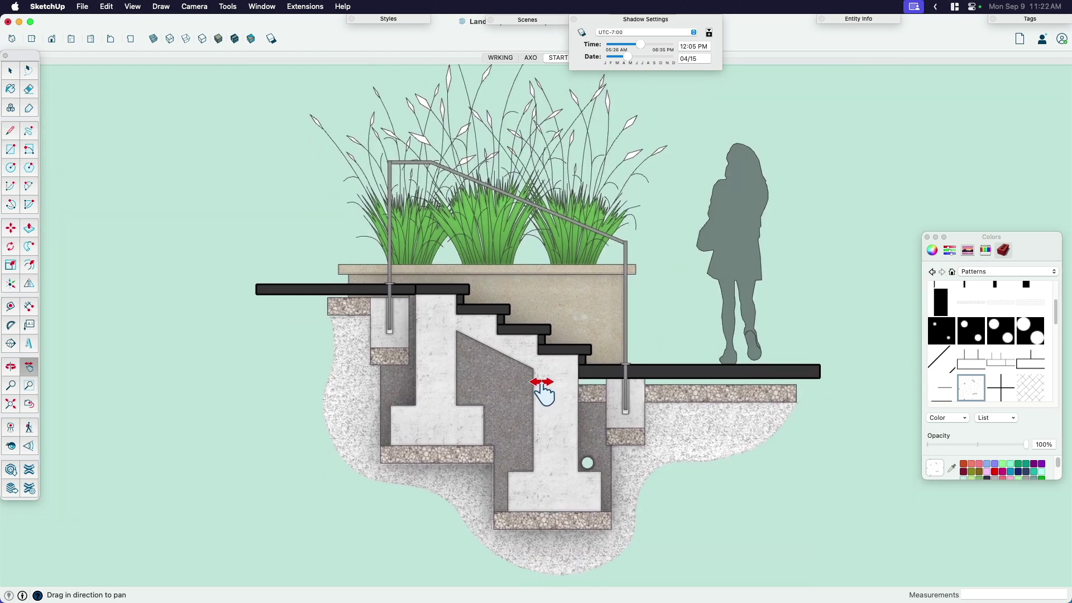
scroll(541, 381, "down", 2)
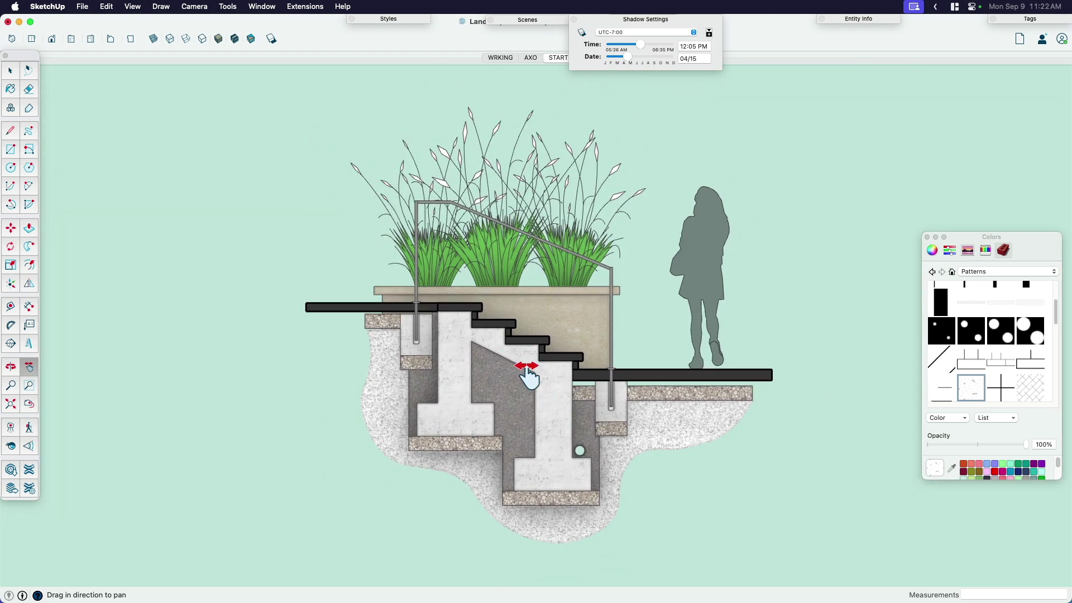
- Switch to the top view and turn off the section cut to show the full stairs in plan
key("super+1")
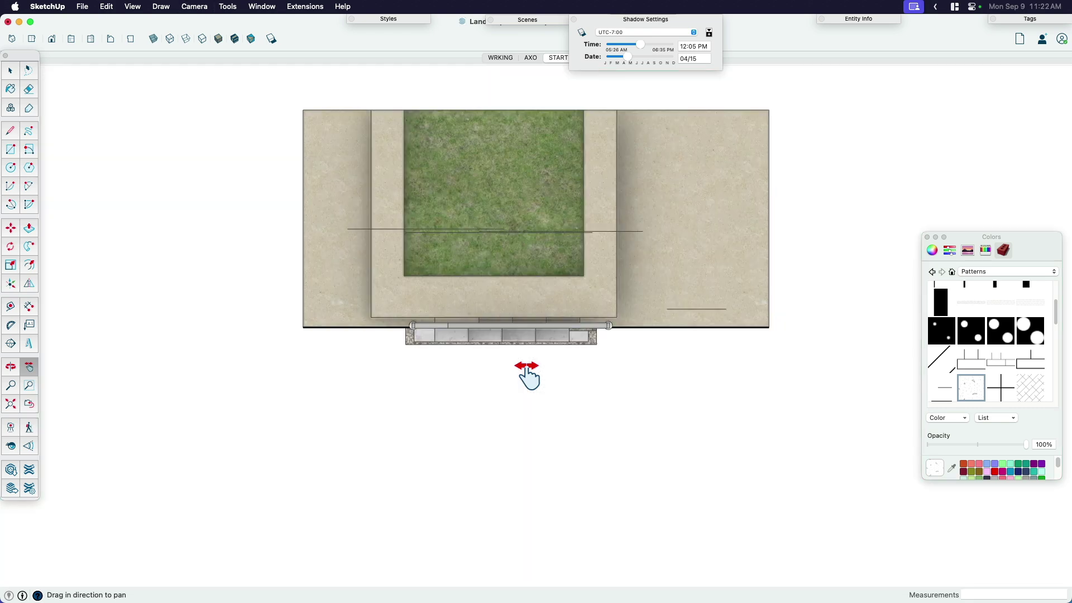
left_click_drag(524, 319, 517, 419)
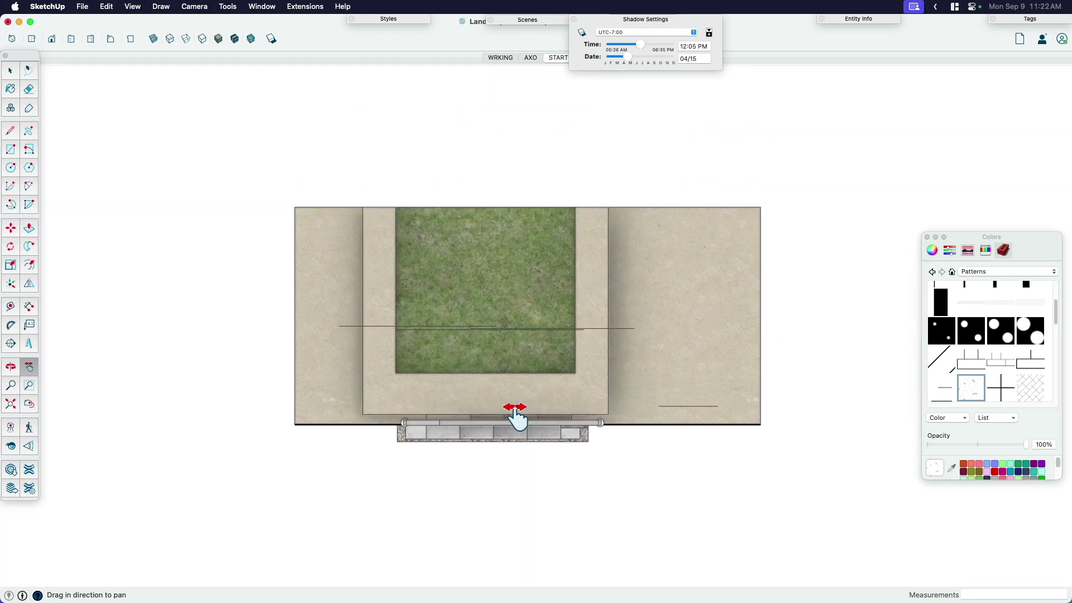
key("super+z")
scroll(618, 342, "down", 1)
left_click_drag(619, 354, 611, 307)
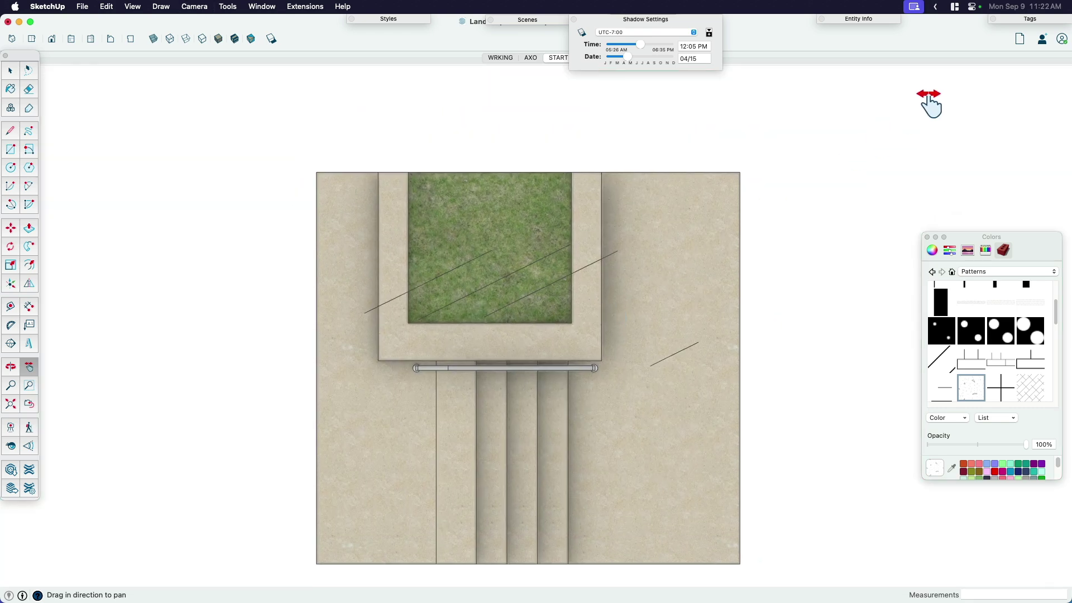
- Make the S-PLNT-SYM tag visible and hide the S-PLNT-FM tag to use plan symbols for the plants
left_click(1030, 19)
left_click(916, 109)
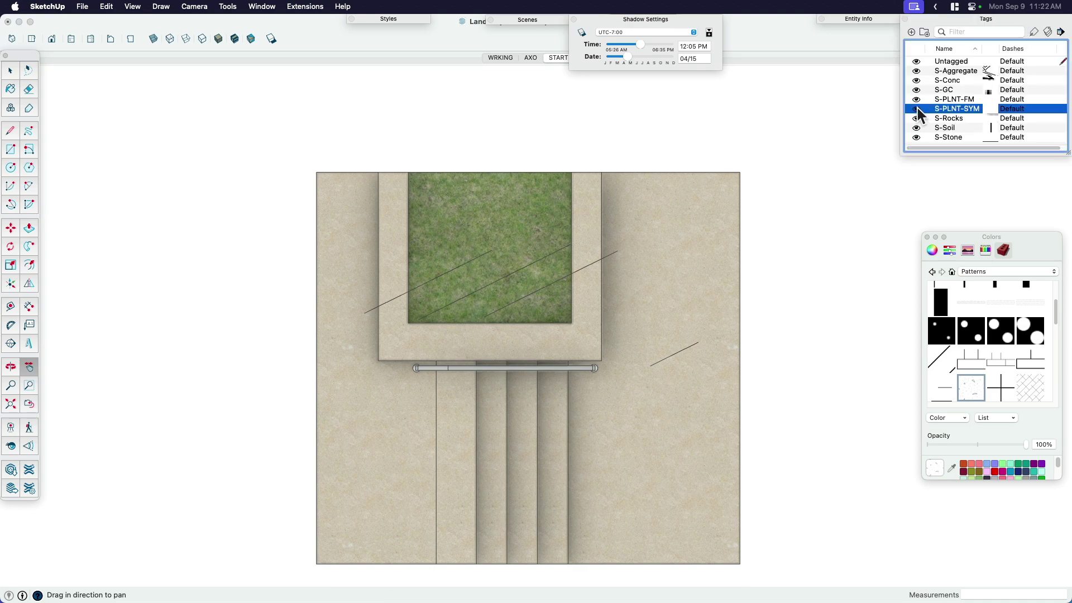
left_click(916, 99)
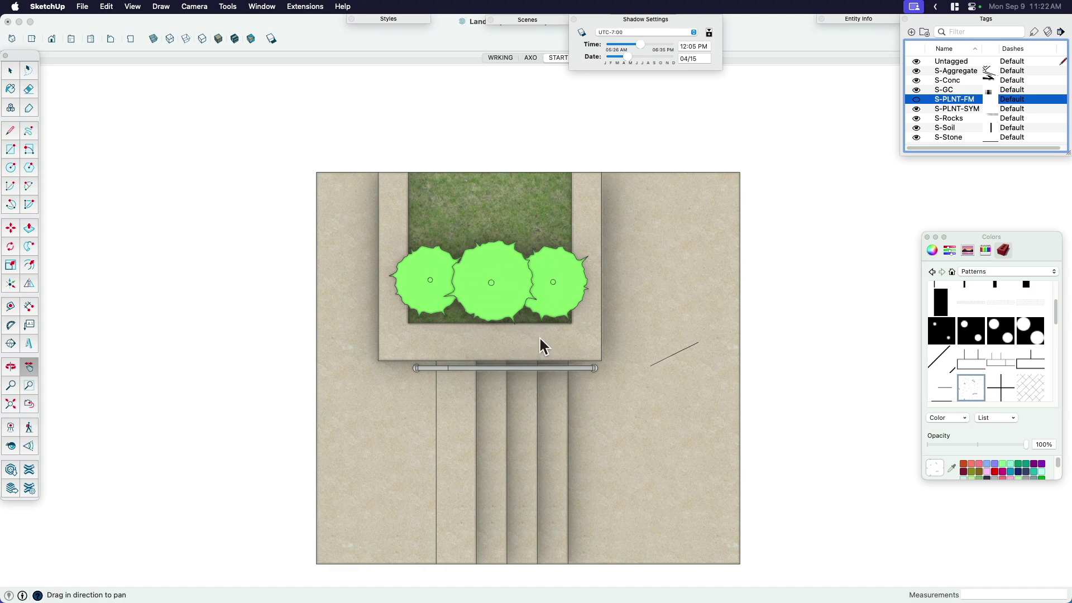
- Show the S-PLNT-FM plants together with the plan symbols in an angled view, then hide the S-PLNT-FM tag again
middle_click_drag(540, 339, 452, 221)
left_click(916, 100)
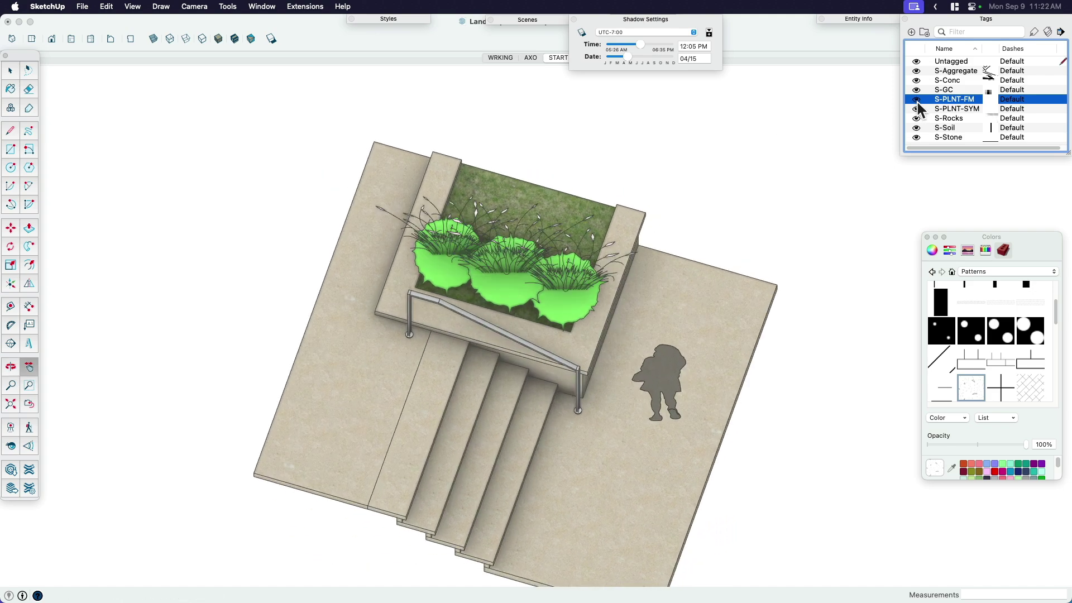
middle_click_drag(665, 365, 593, 285)
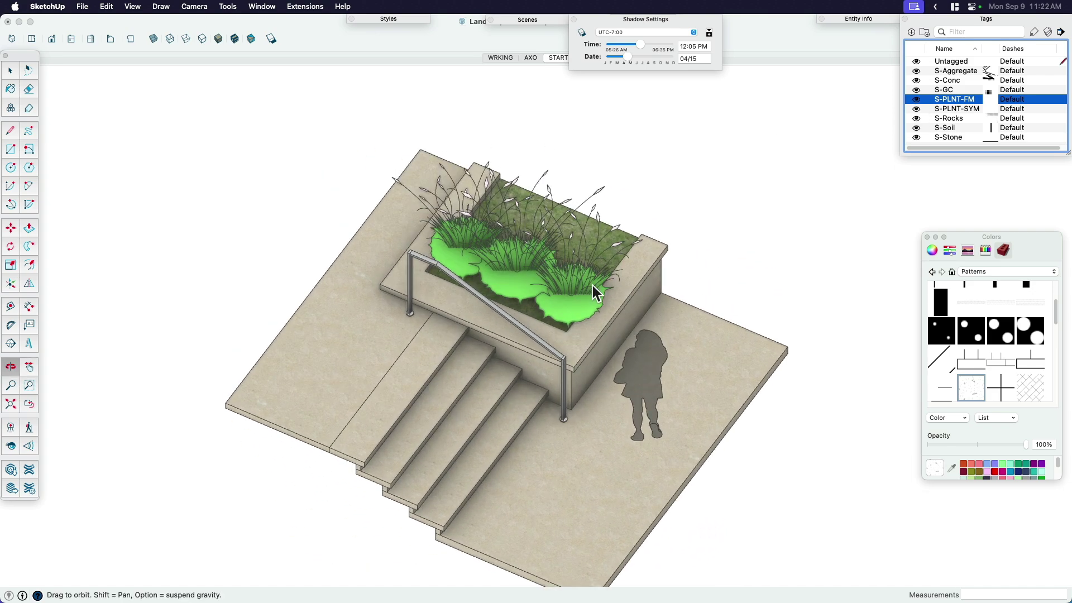
left_click(918, 100)
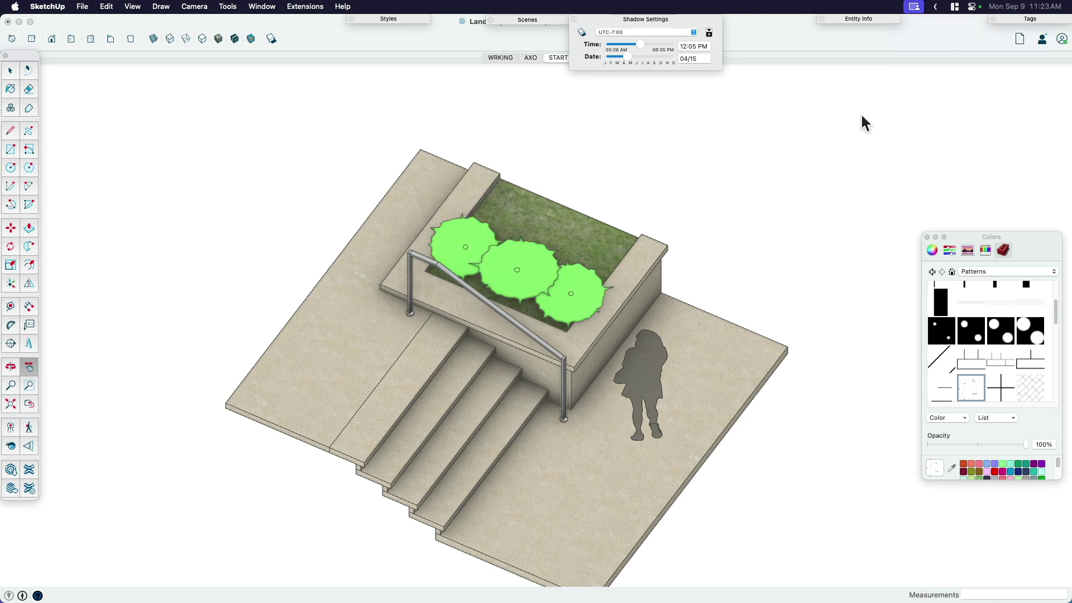
- Return to the top view and apply the Hidden Line face style to the plan
middle_click_drag(603, 309, 634, 337)
key("super+1")
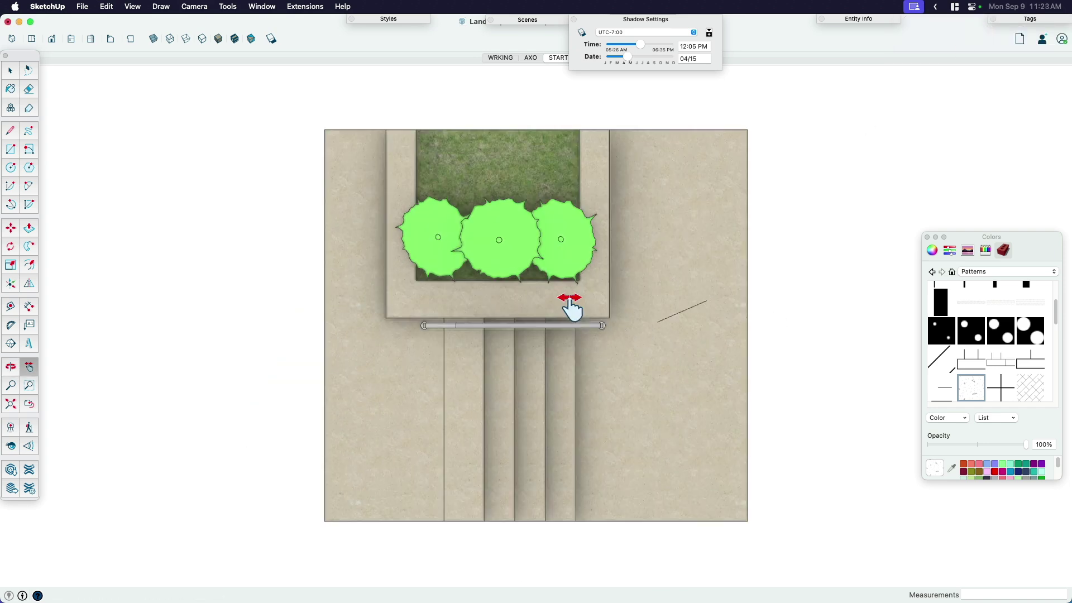
left_click(203, 40)
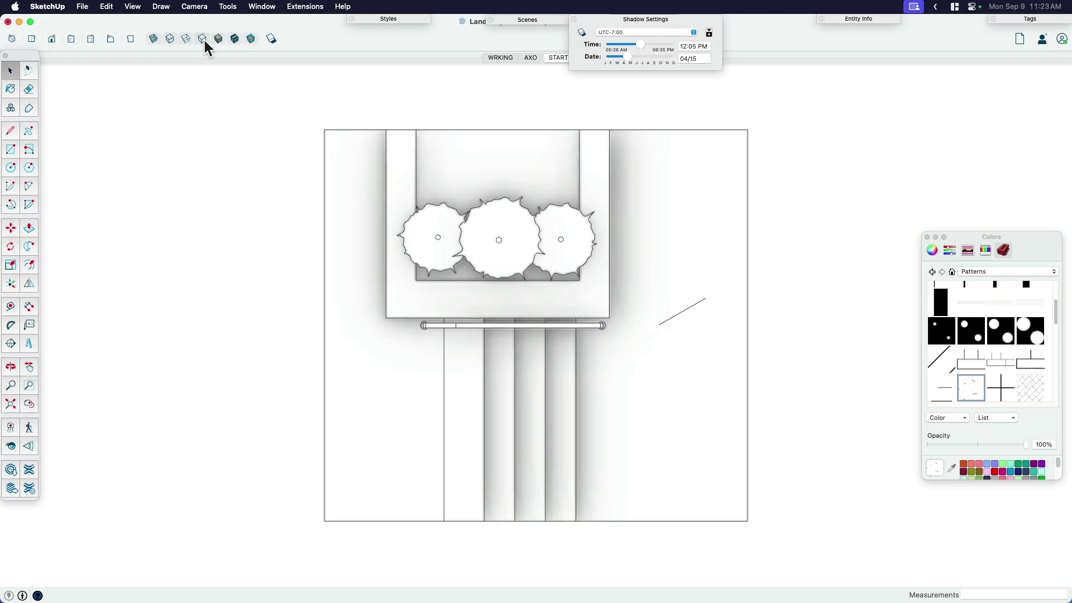
- Turn the section cut back on and frame the line drawing of the stairs and footings in an axonometric view
middle_click_drag(514, 334, 437, 335, "shift")
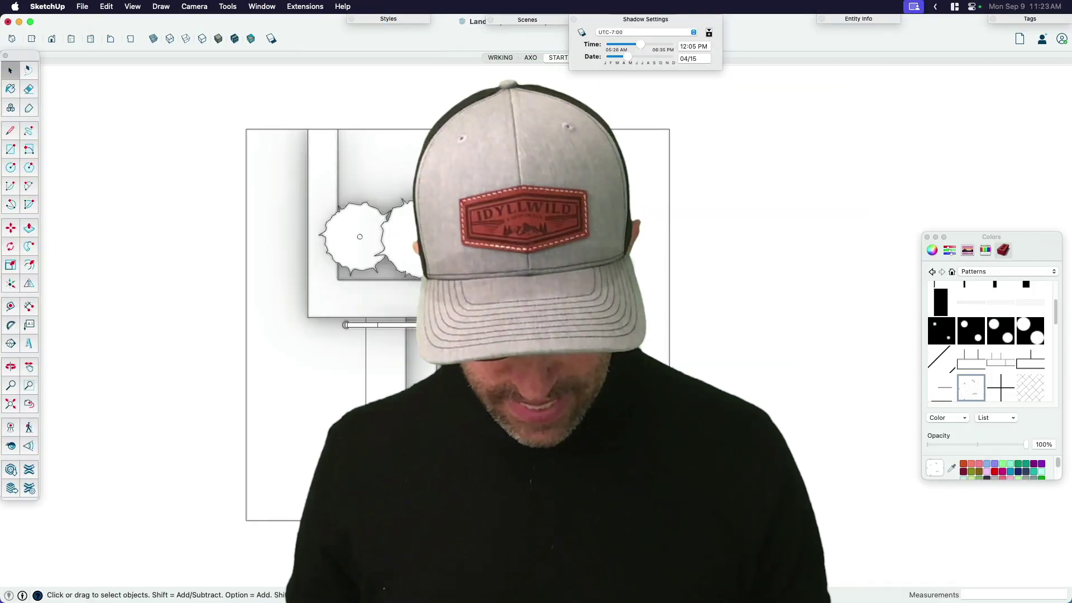
middle_click_drag(466, 315, 302, 220, "shift")
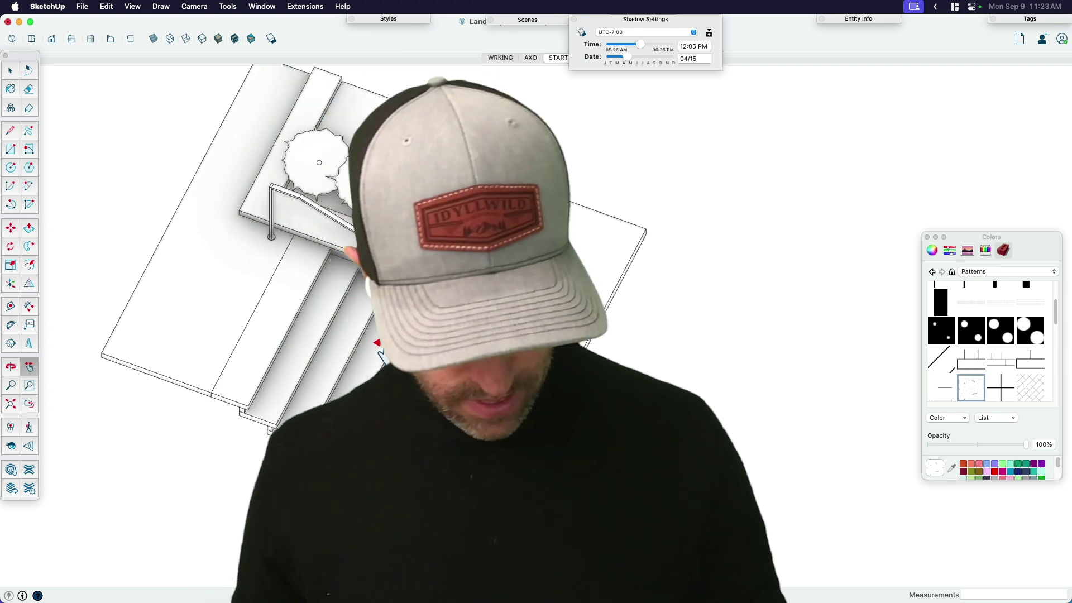
scroll(389, 366, "down", 2)
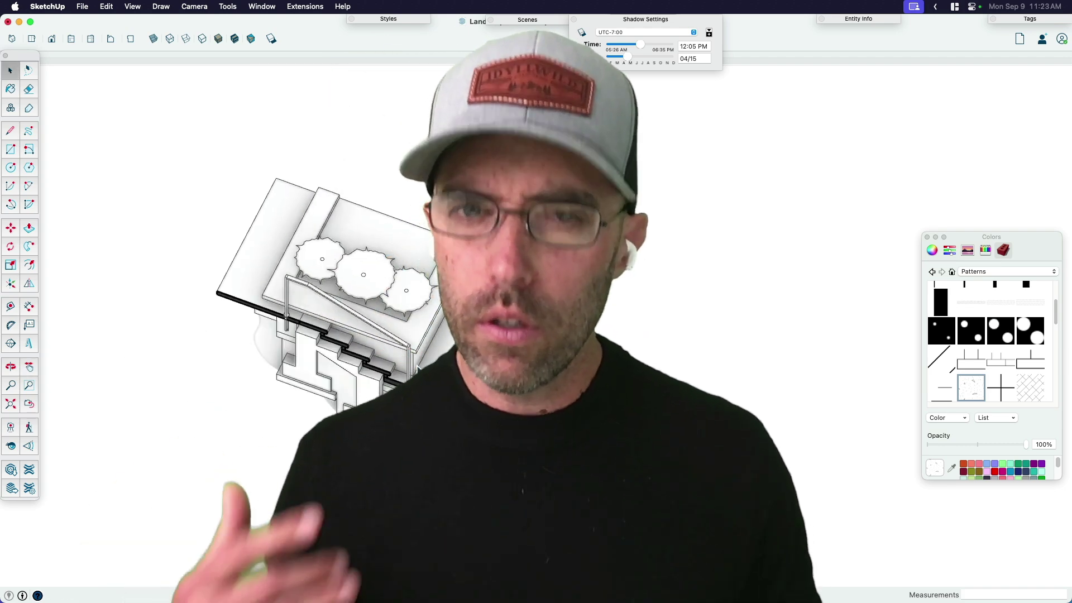
middle_click_drag(443, 387, 351, 347, "shift")
scroll(352, 348, "up", 1)
scroll(348, 342, "up", 2)
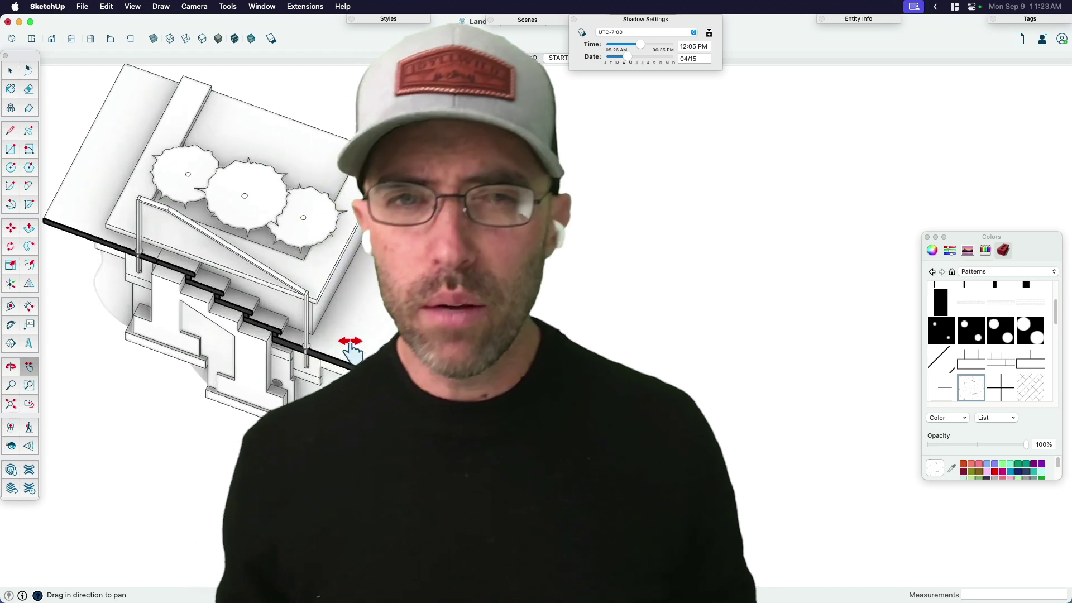